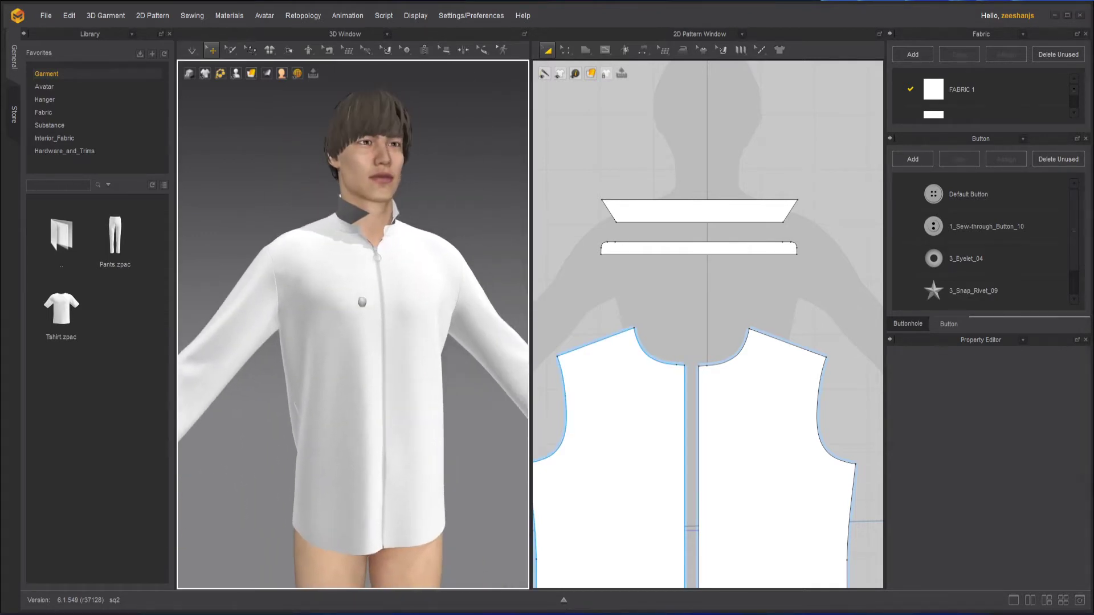
Step: Simulate the shirt briefly and examine the upright collar around the avatar's neck
middle_click_drag(361, 302, 321, 304)
key("space")
middle_click_drag(329, 234, 360, 331)
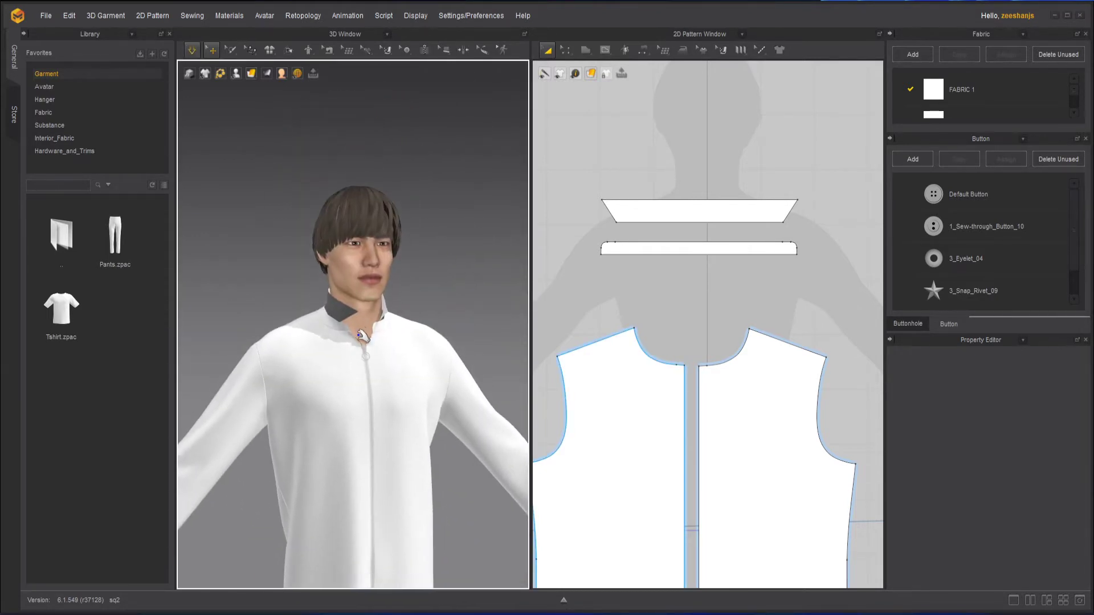
scroll(362, 330, "up", 4)
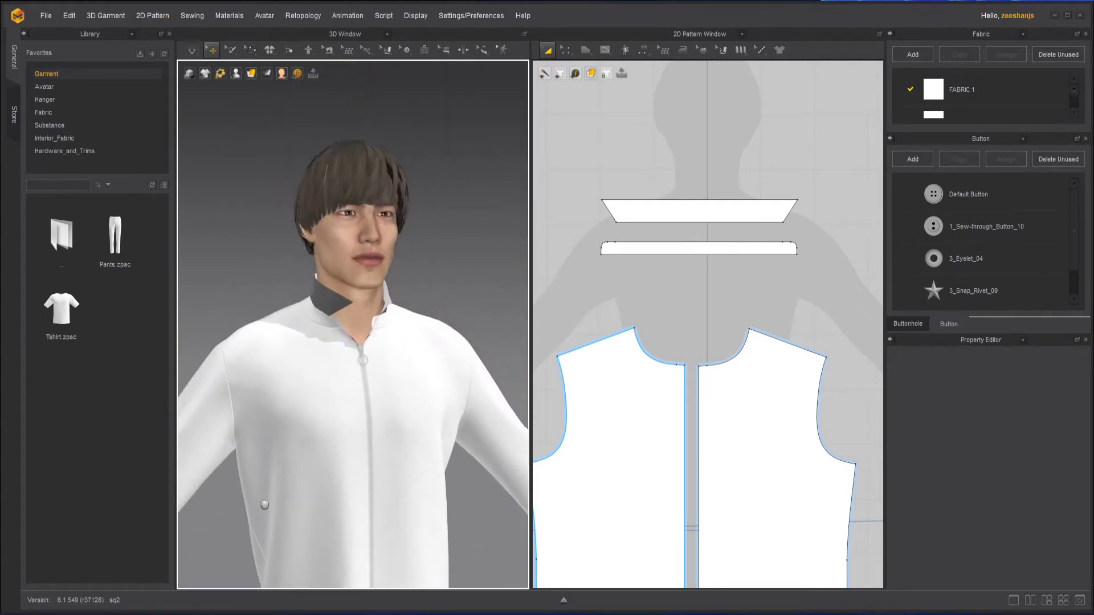
middle_click_drag(265, 505, 309, 551)
scroll(376, 347, "up", 3)
key("space")
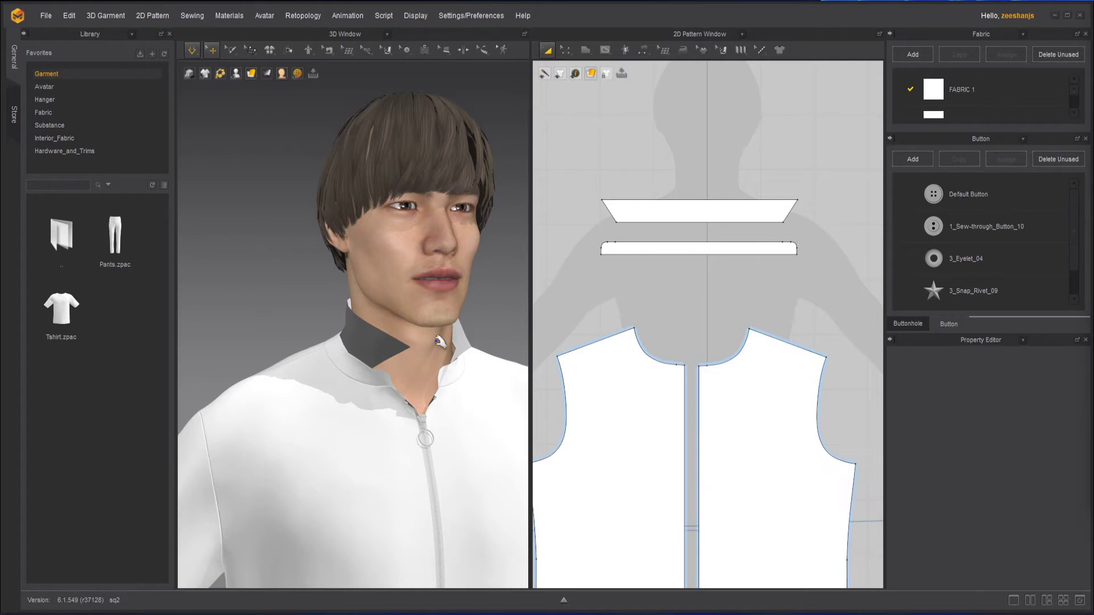
scroll(420, 363, "up", 2)
key("space")
mouse_move(374, 422)
right_mouse_down()
mouse_move(390, 422)
mouse_move(364, 419)
right_mouse_up()
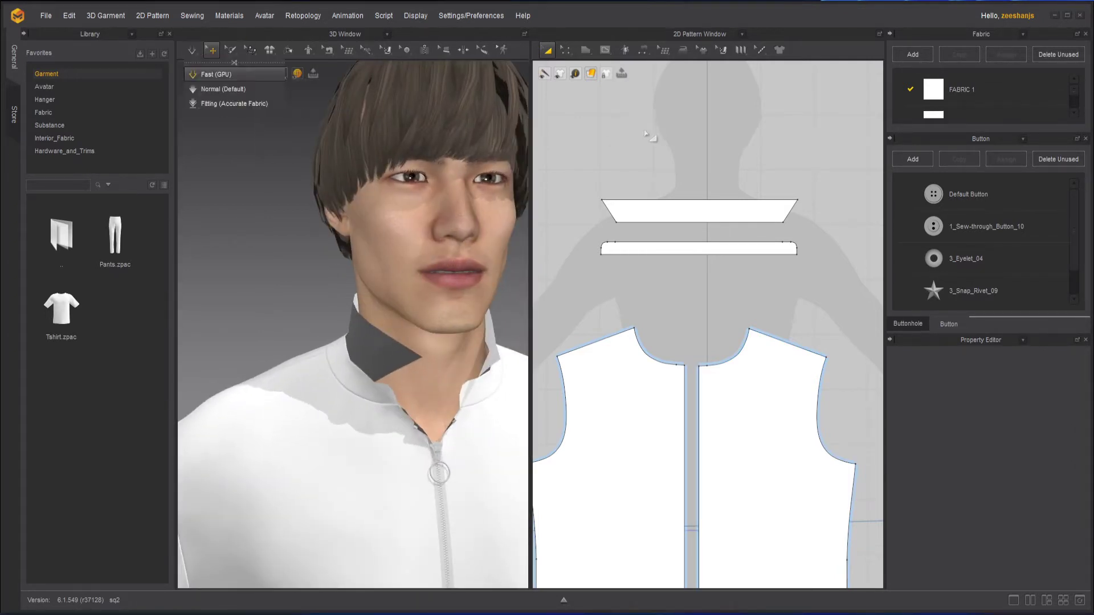
Step: Select the collar stand pattern and examine it on the avatar and among the 2D pattern pieces
left_click(681, 248)
scroll(683, 249, "up", 3)
scroll(655, 328, "down", 2)
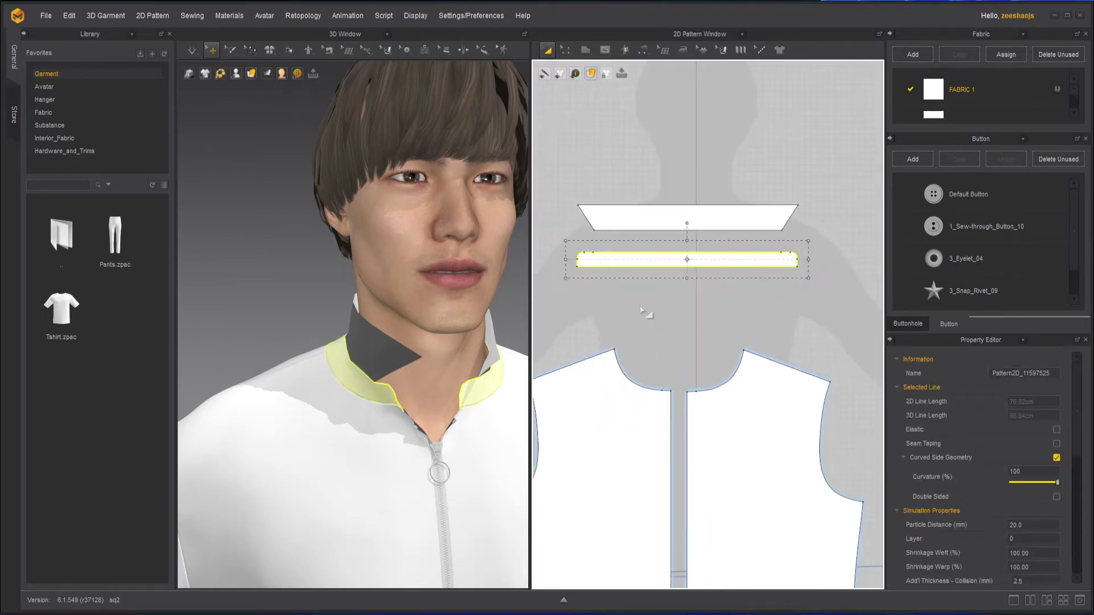
right_click_drag(367, 402, 424, 396)
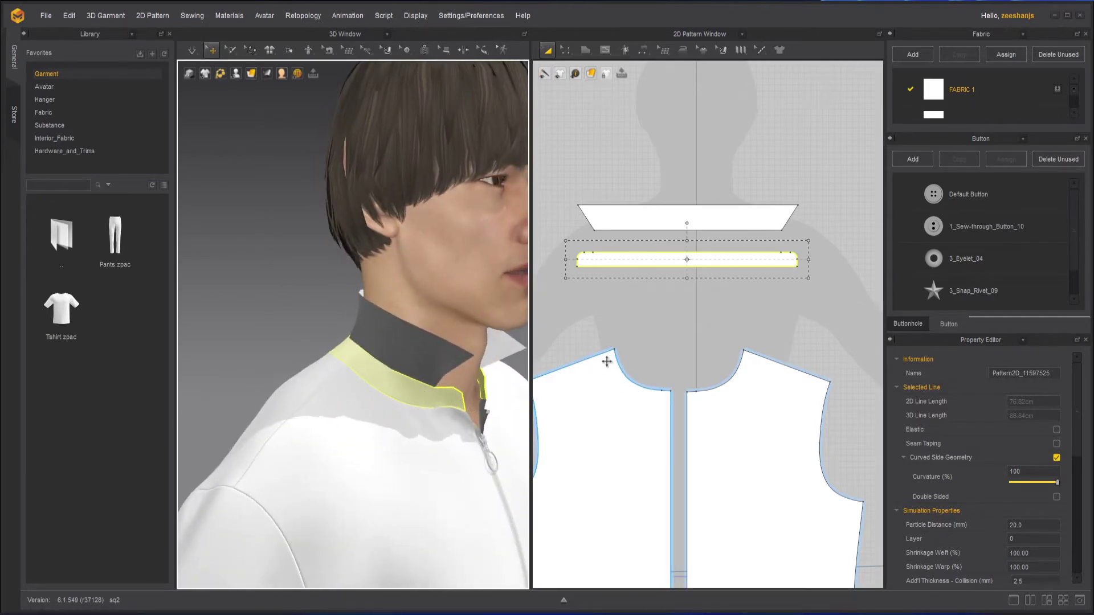
scroll(738, 355, "down", 3)
middle_click_drag(850, 388, 620, 398)
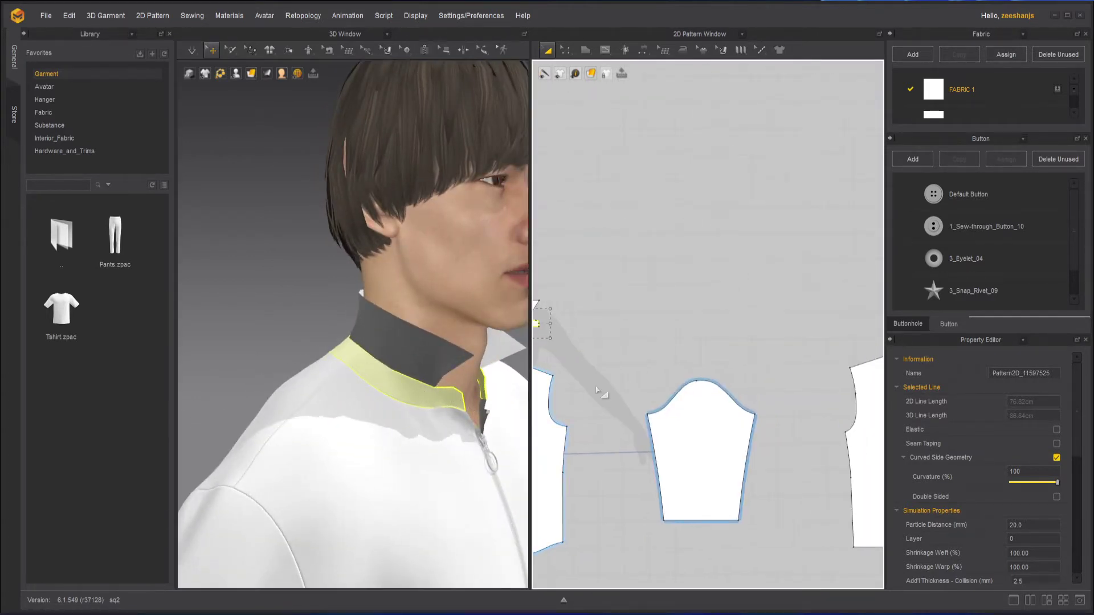
middle_click_drag(834, 412, 644, 420)
scroll(646, 419, "down", 1)
scroll(769, 381, "up", 3)
middle_click_drag(593, 331, 1093, 310)
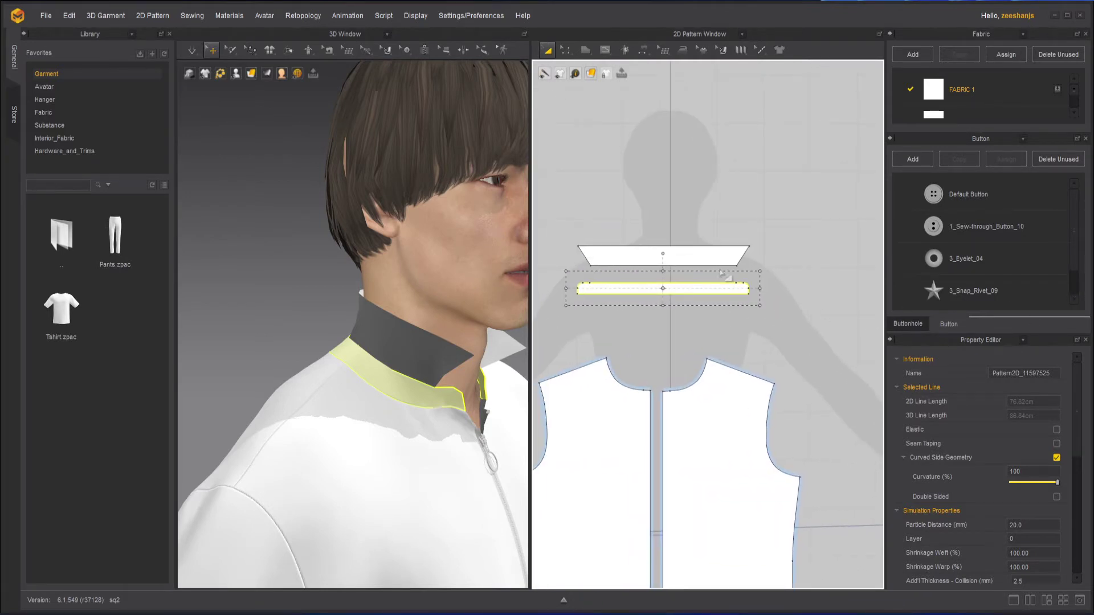
Step: Select the collar pattern above the stand and examine it on the avatar from the front and side
scroll(644, 234, "up", 2)
left_click(655, 273)
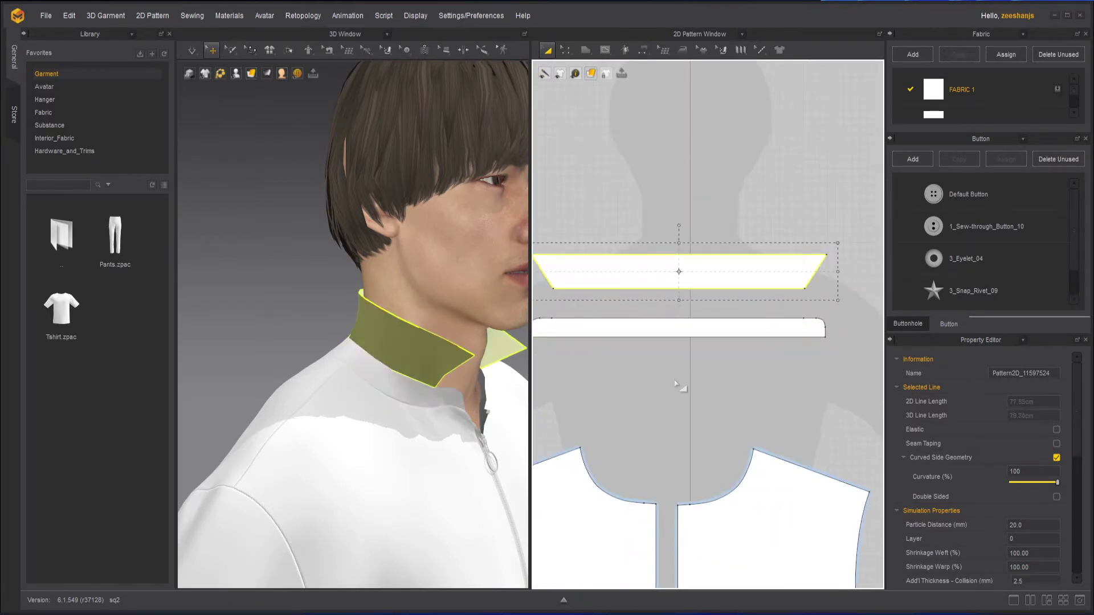
right_click_drag(478, 381, 400, 380)
middle_click_drag(400, 381, 344, 388)
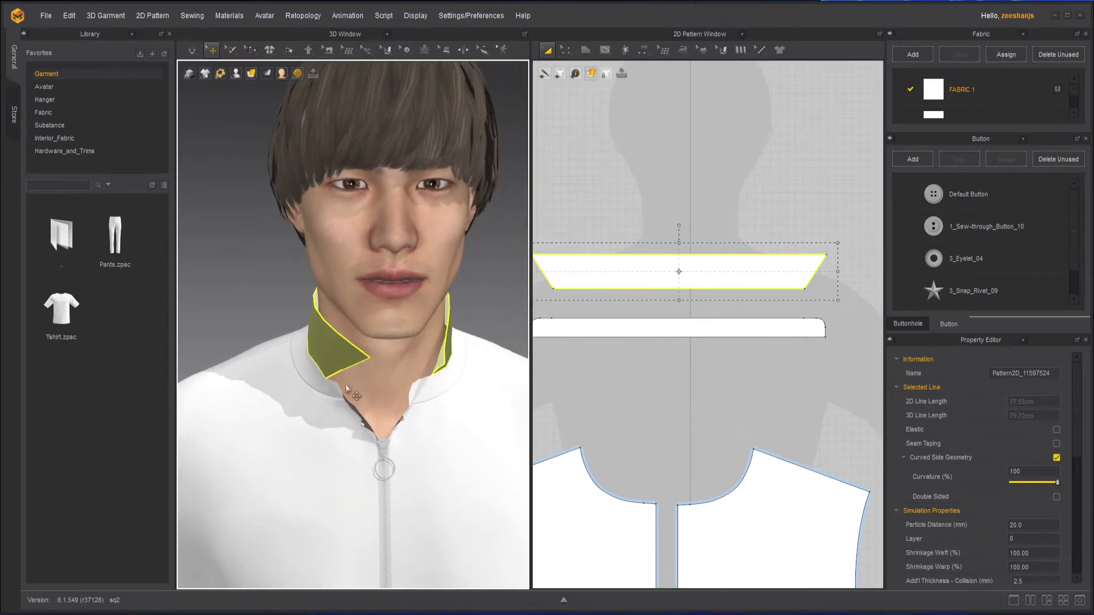
right_click_drag(343, 387, 383, 365)
Step: Try flipping the selected collar pattern horizontally in 3D, undo it and clear the selection
right_click(362, 353)
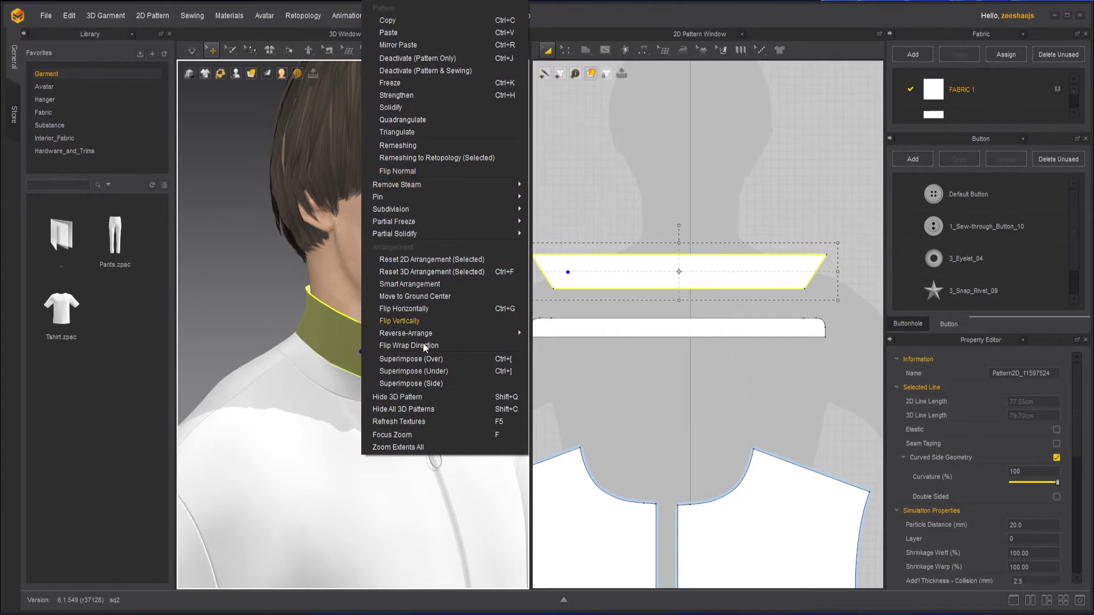
left_click(441, 313)
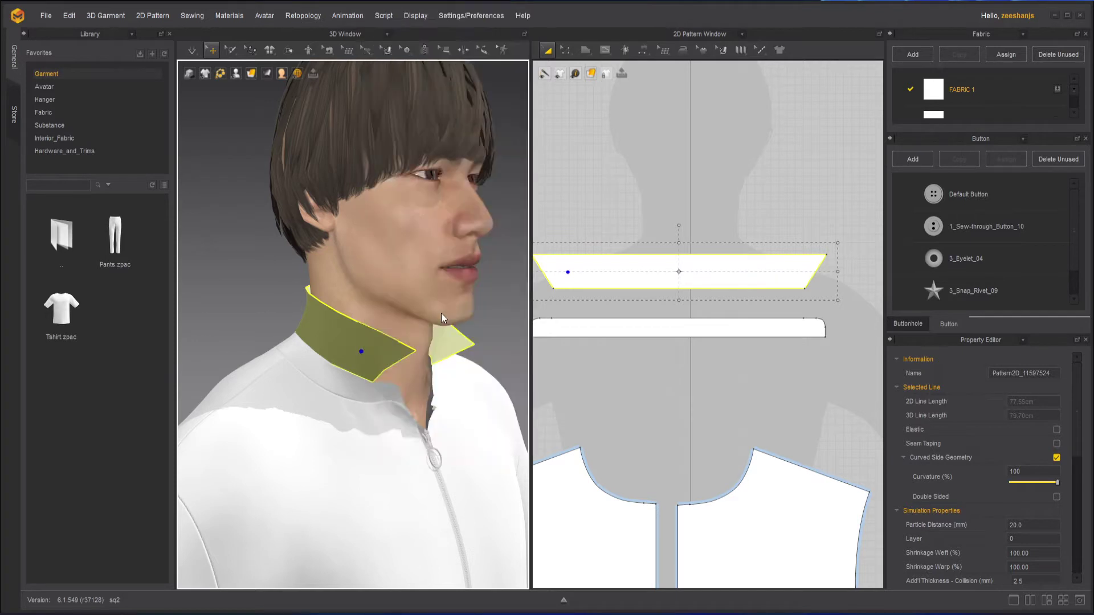
mouse_move(376, 371)
right_mouse_down()
mouse_move(473, 371)
mouse_move(370, 372)
right_mouse_up()
key("ctrl+z")
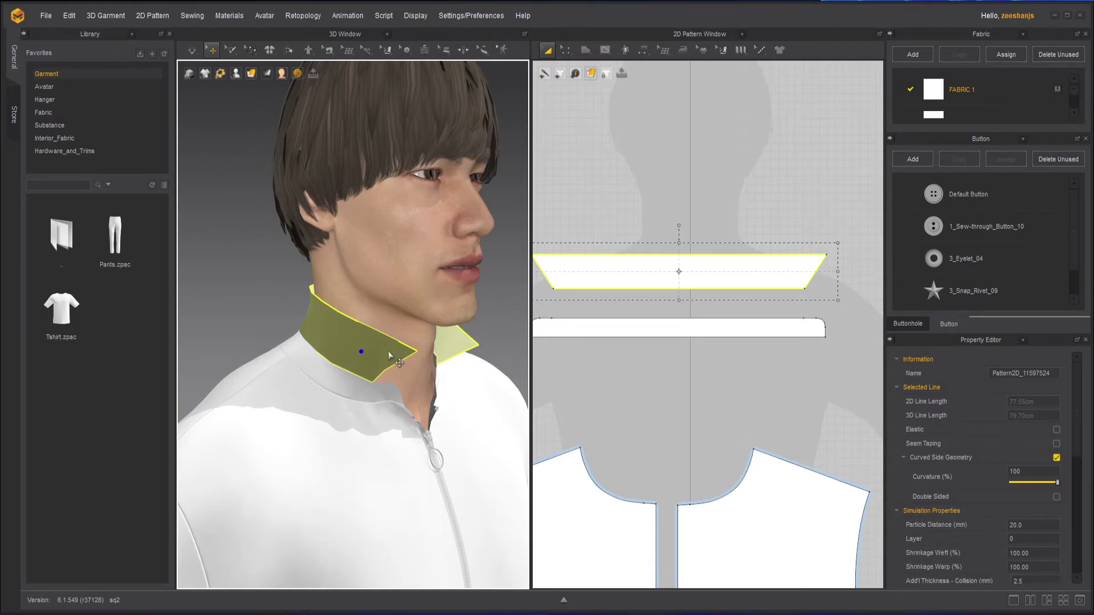
left_click(487, 319)
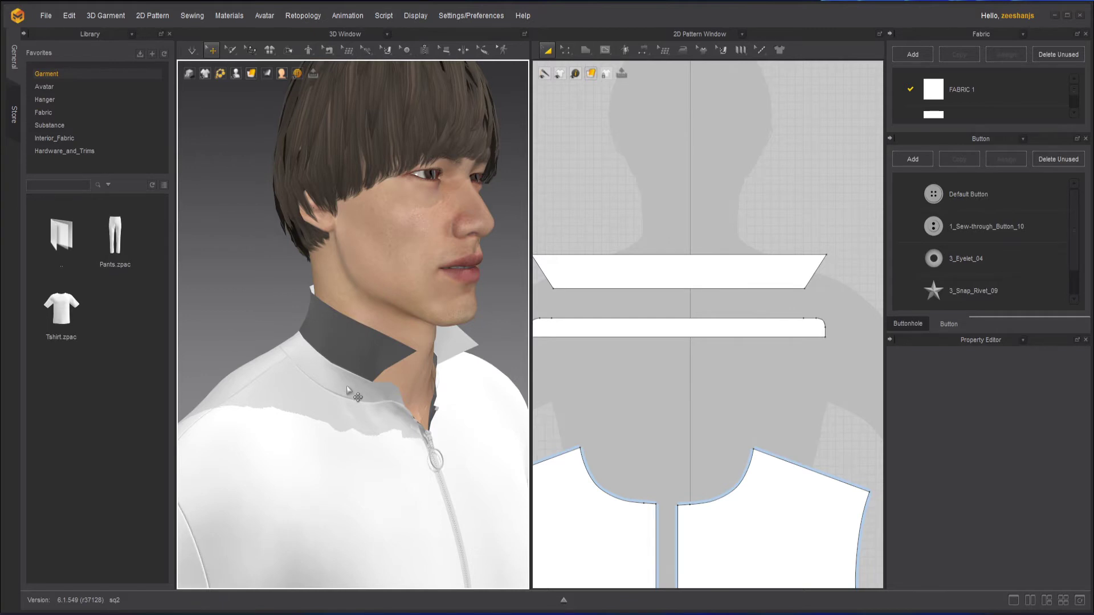
Step: Fold the collar down over the stand with Fold Arrangement, rotating the collar seam to a fold angle of about 295
mouse_move(349, 389)
right_mouse_down()
mouse_move(295, 402)
mouse_move(320, 408)
mouse_move(334, 388)
right_mouse_up()
scroll(353, 342, "up", 4)
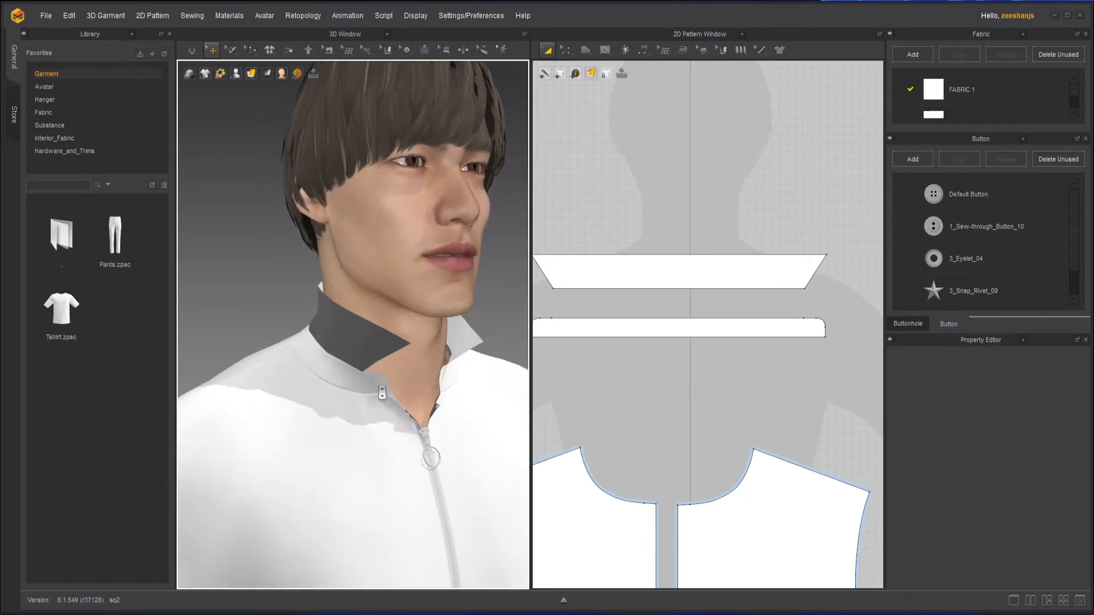
left_click(291, 50)
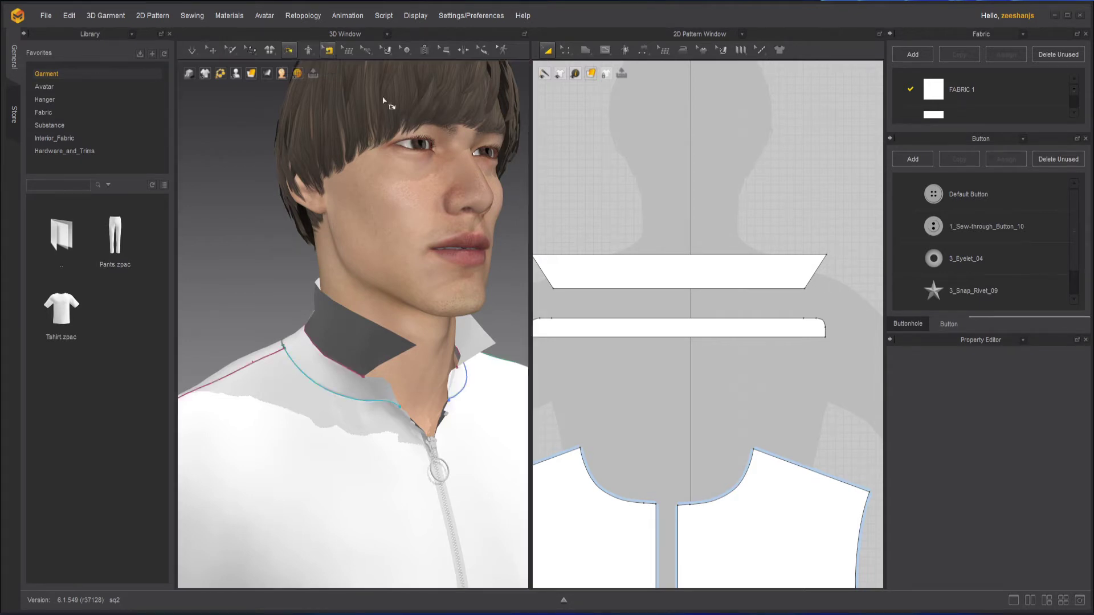
scroll(345, 368, "up", 2)
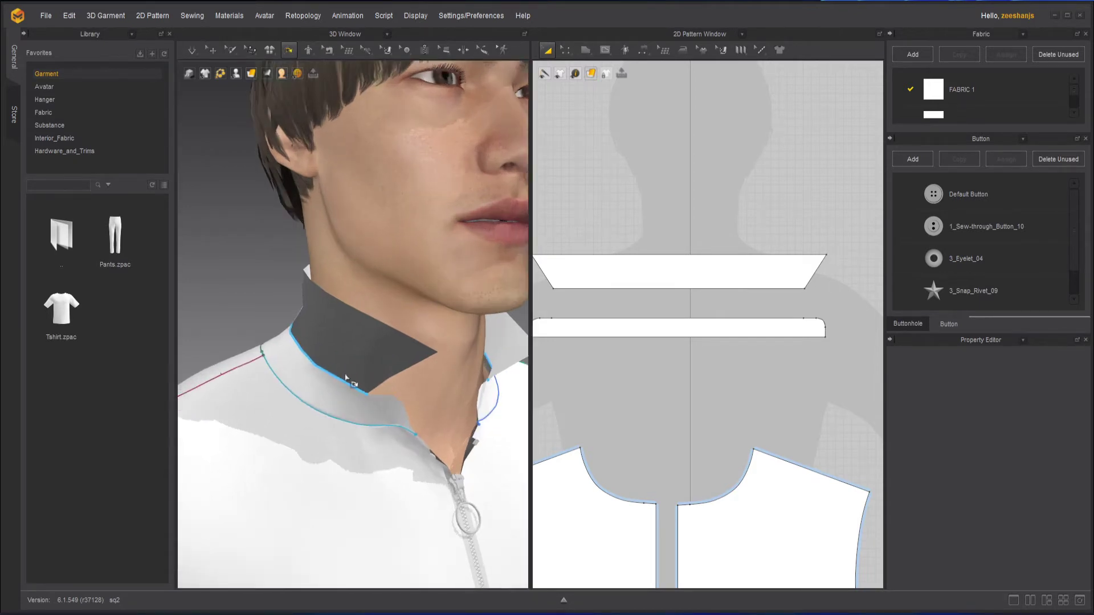
right_click_drag(288, 383, 328, 398)
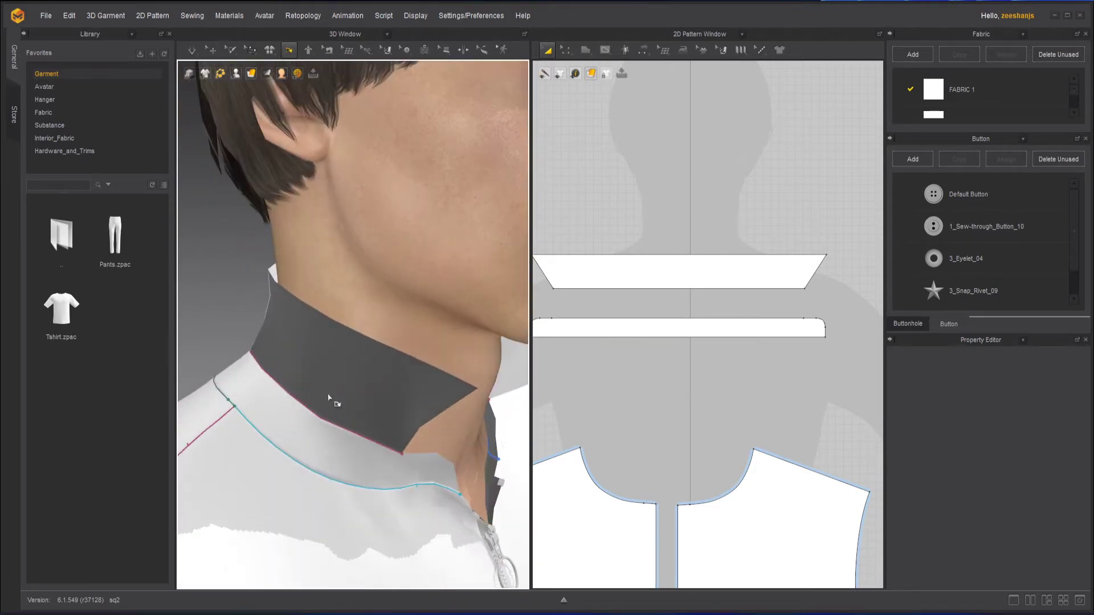
left_click(359, 440)
right_click_drag(403, 506, 353, 501)
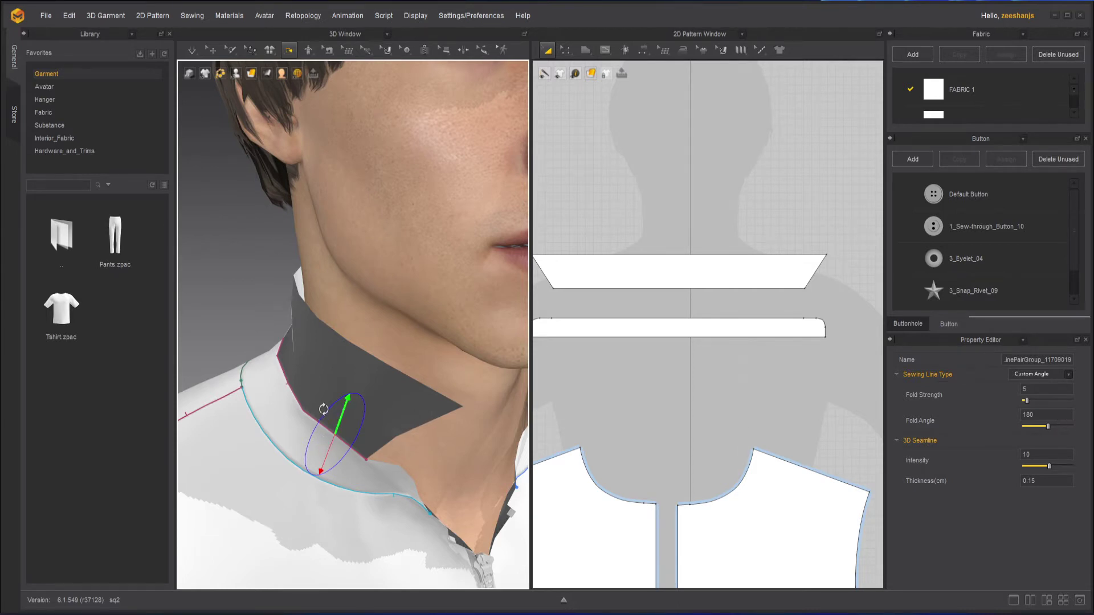
left_click_drag(323, 409, 246, 476)
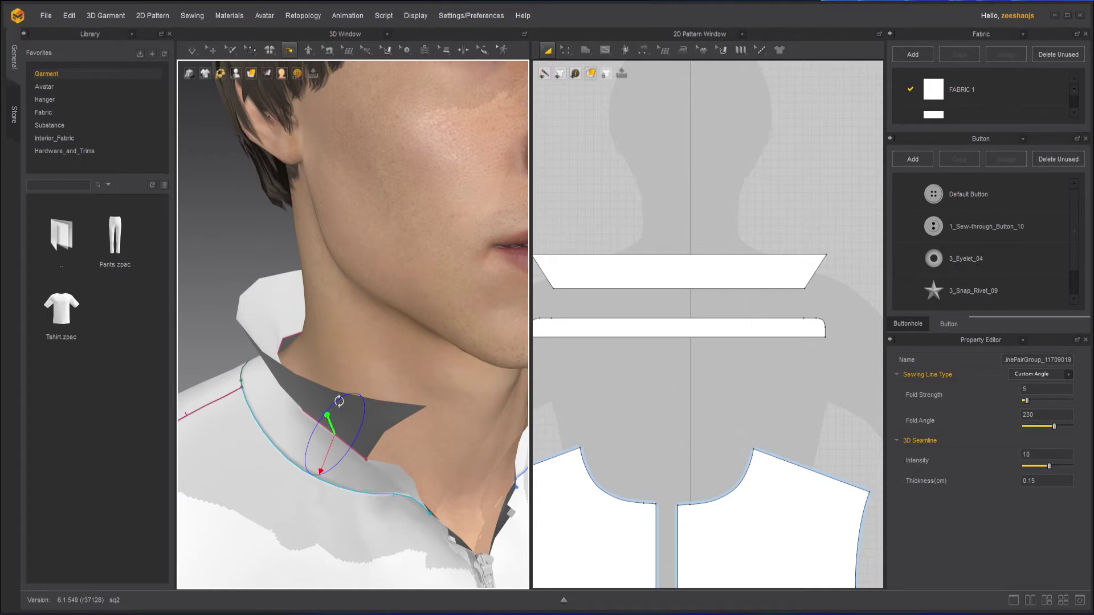
left_click_drag(330, 418, 373, 514)
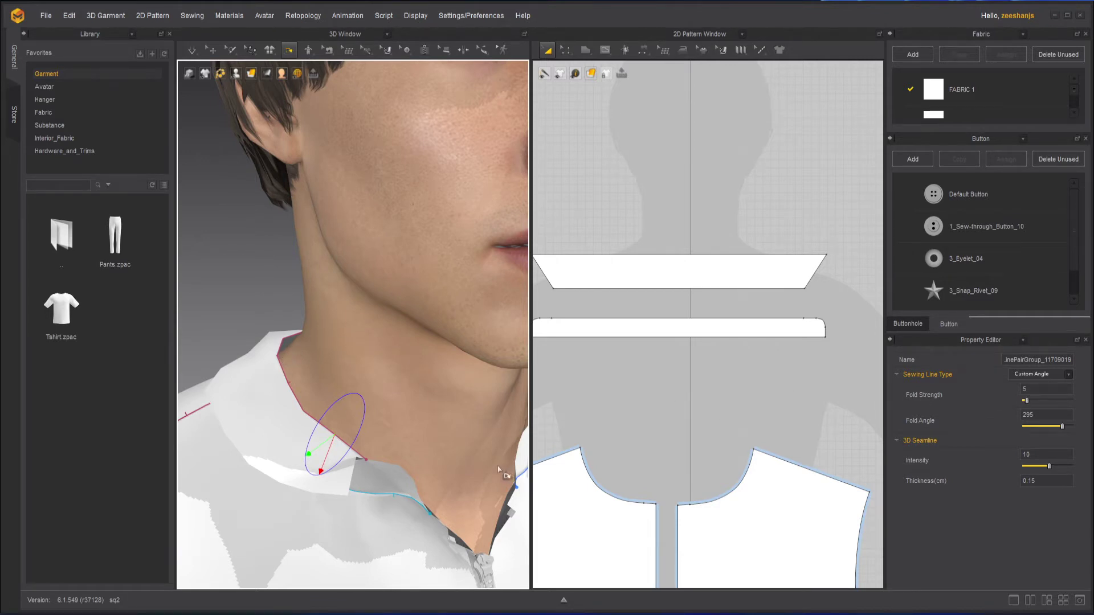
Step: Simulate the garment with the collar folded over the stand
right_click_drag(497, 469, 17, 405)
right_click_drag(511, 403, 405, 409)
left_click(192, 51)
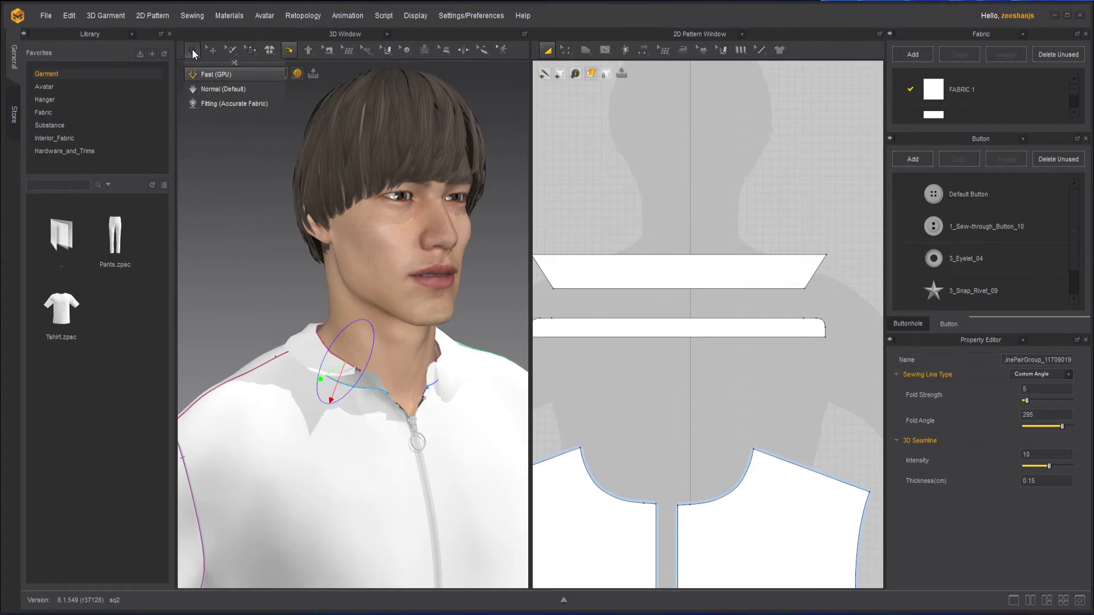
key("space")
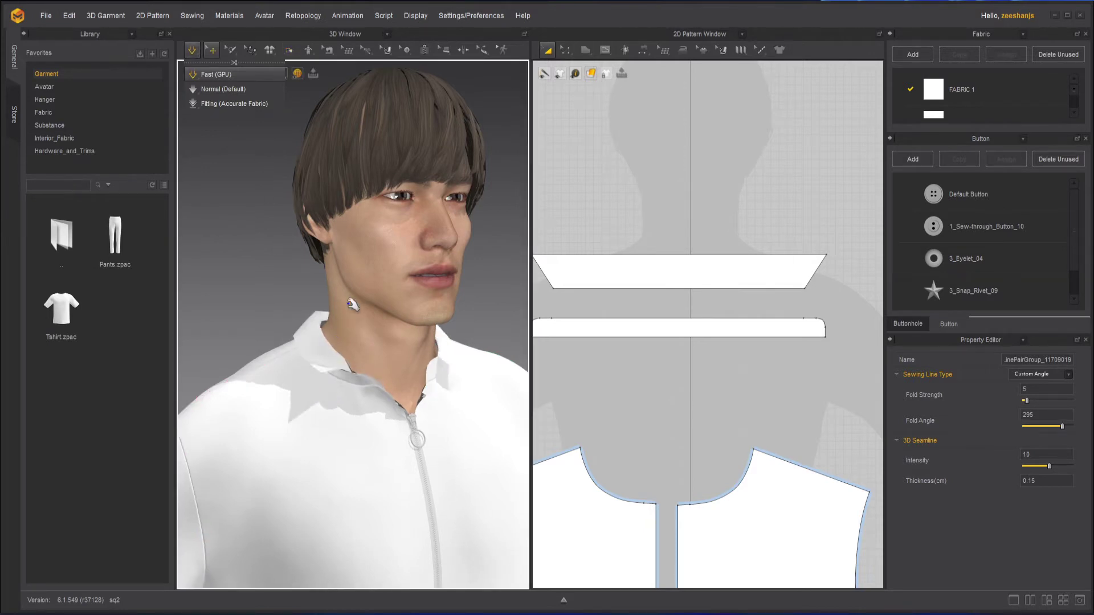
key("space")
Step: Pull the folded collar's front edges down on both sides of the neck in the simulation
right_click_drag(508, 385, 465, 440)
left_click(458, 402)
left_click_drag(457, 403, 480, 436)
right_click_drag(296, 354, 415, 365)
left_click_drag(266, 436, 258, 455)
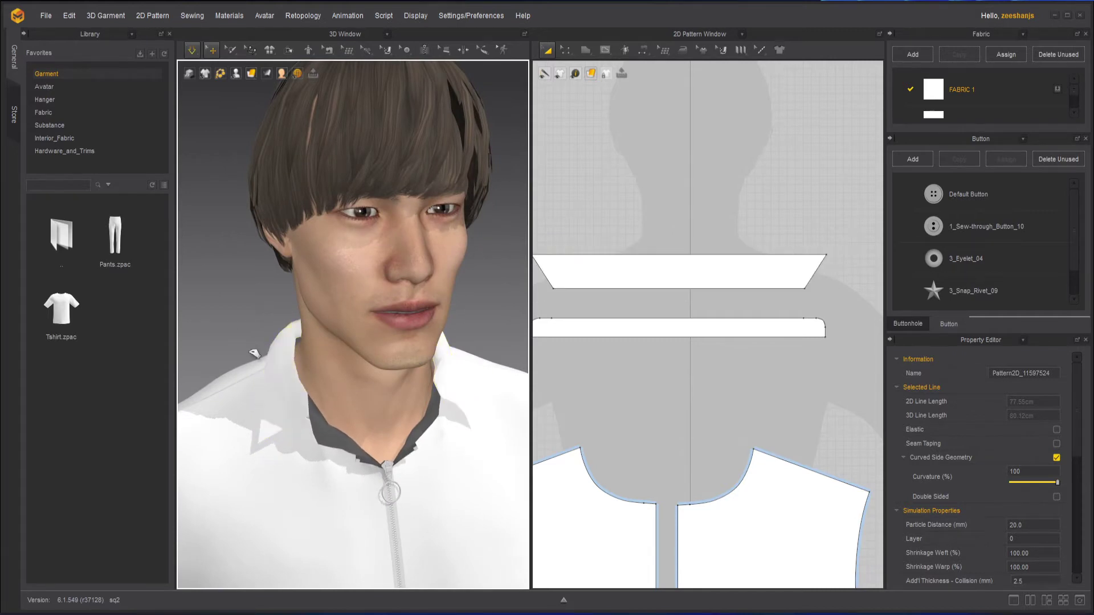
Step: Pull the folded collar back upright around the neck, working from the back of the avatar during simulation
key("space")
left_click(251, 359)
right_click_drag(234, 356, 342, 378)
left_click(335, 380)
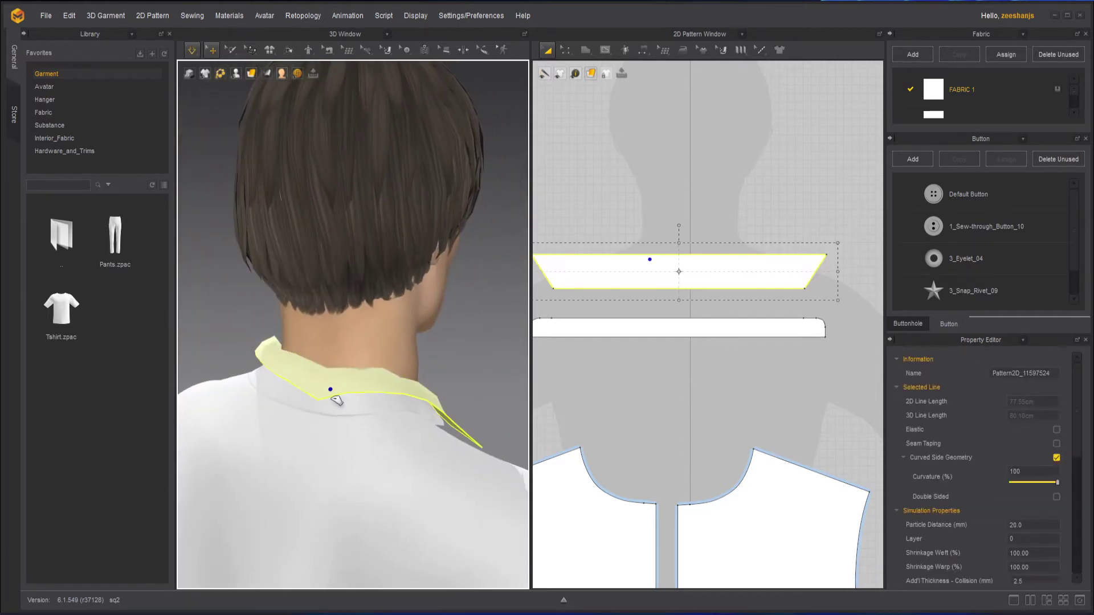
left_click(392, 393)
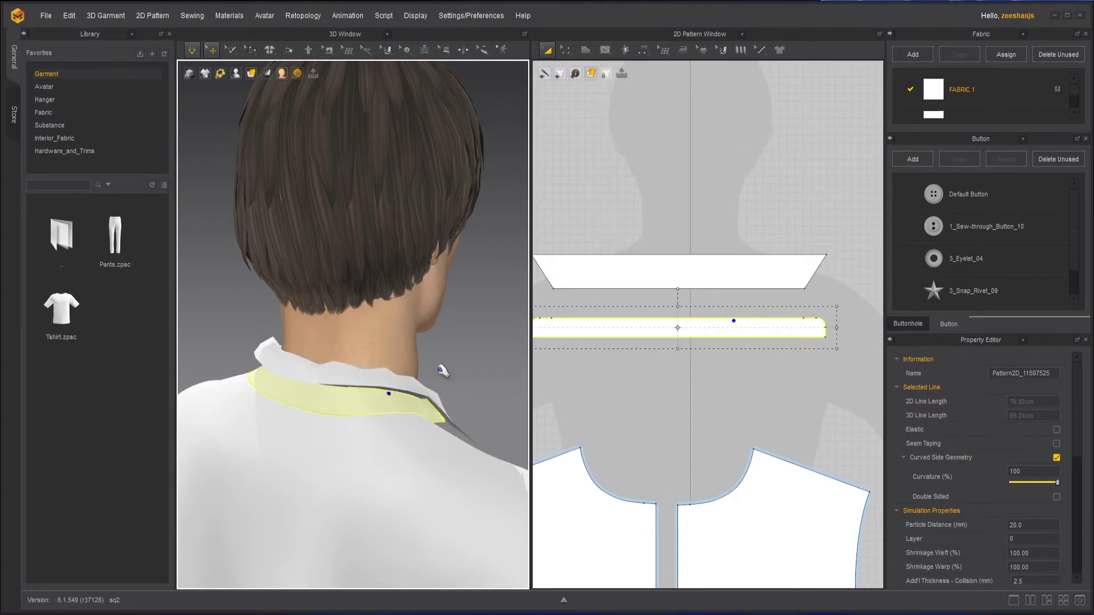
left_click(391, 360)
left_click_drag(390, 361, 320, 359)
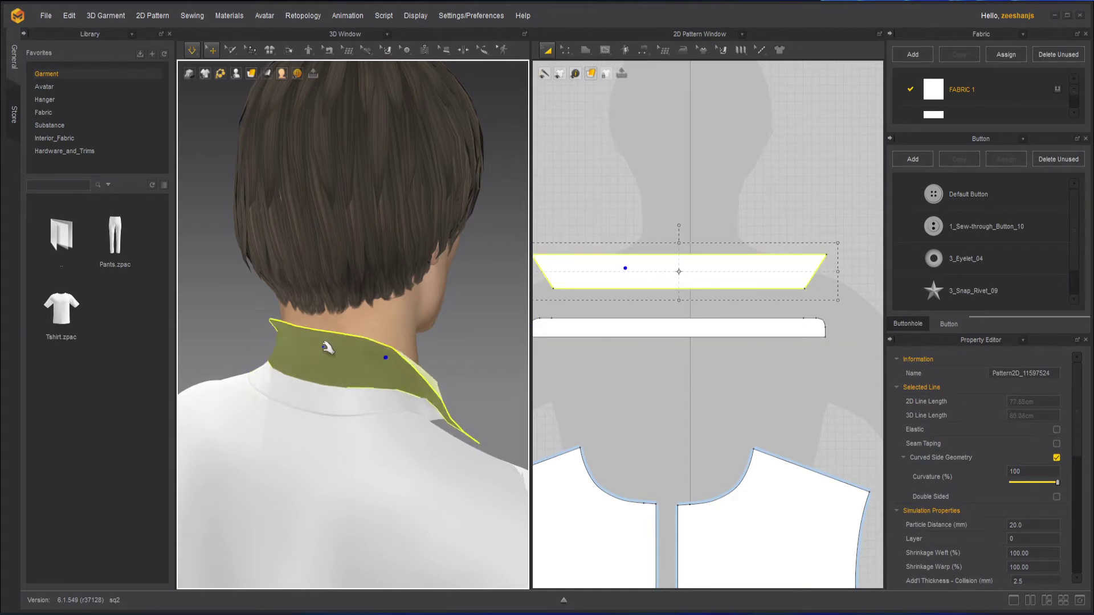
left_click(452, 342)
right_click_drag(439, 398, 446, 349)
key("space")
scroll(428, 369, "up", 1)
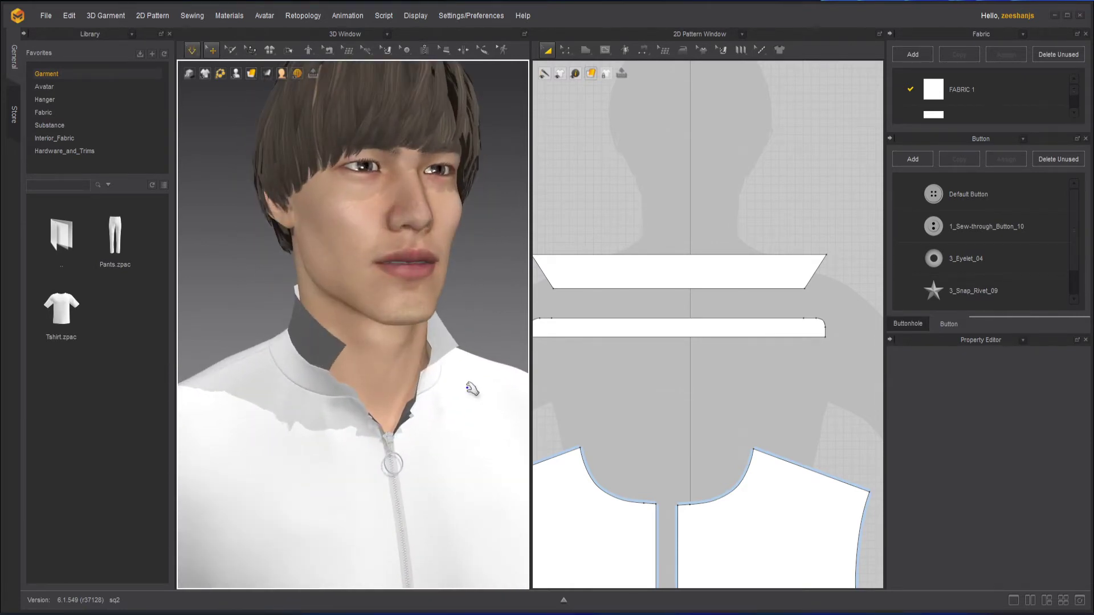
Step: Fold the upright collar down over the stand with Fold Arrangement, rotating its seam to a fold angle of about 308
mouse_move(365, 401)
right_mouse_down()
mouse_move(410, 398)
mouse_move(374, 396)
right_mouse_up()
left_click(289, 50)
left_click(328, 397)
right_click_drag(336, 394, 427, 402)
left_click_drag(387, 367, 417, 503)
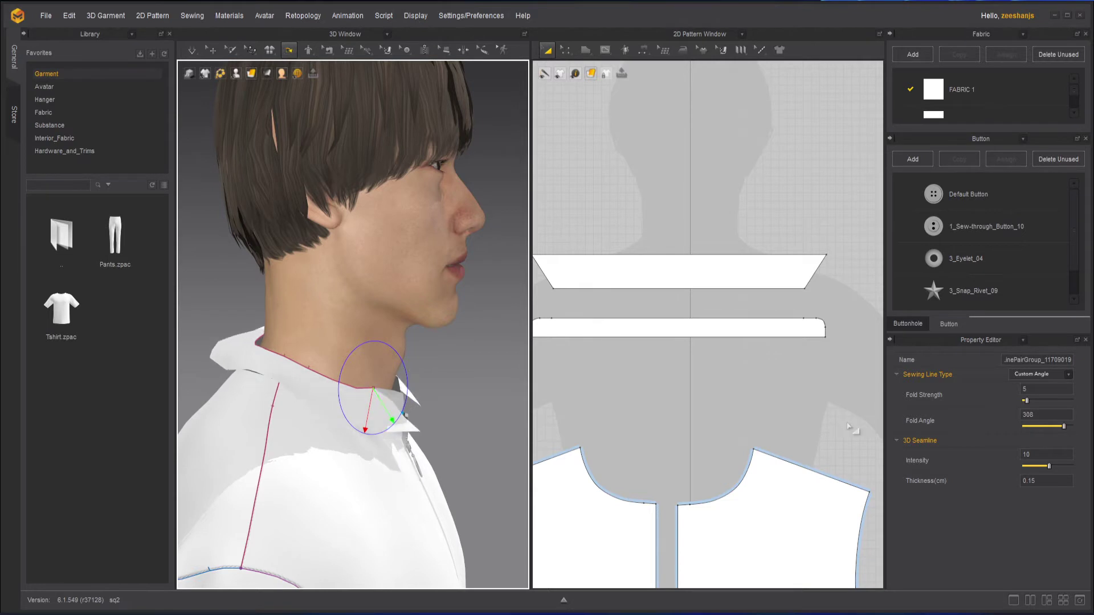
Step: Set the collar seam's fold angle to 0 and deselect the seam
double_click(1029, 415)
type("0")
key("Return")
left_click(460, 366)
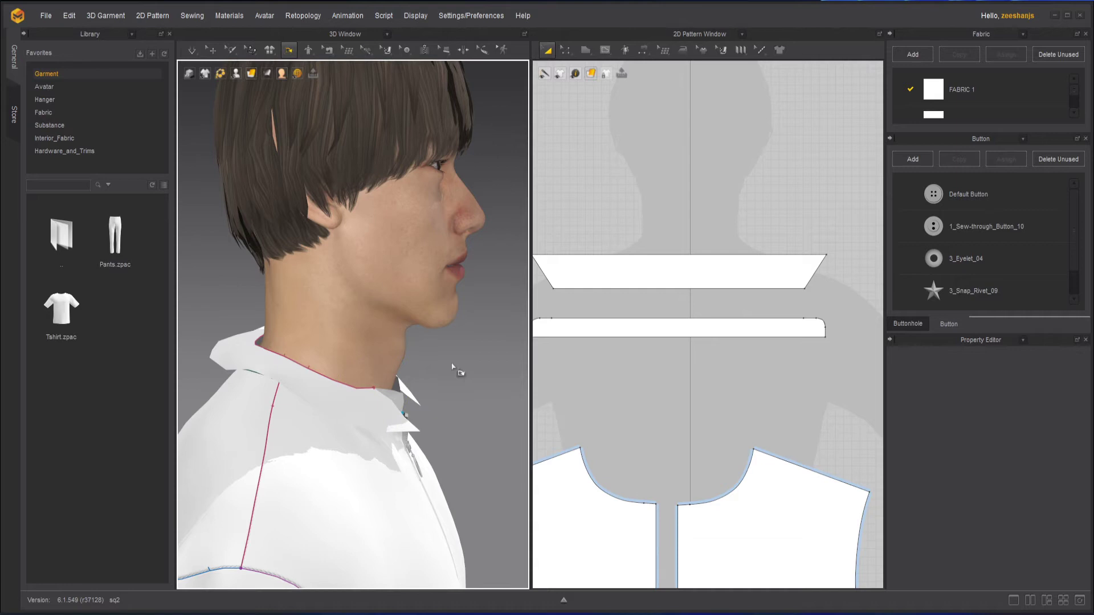
Step: Rotate the collar upward about its seam and reset the seam's fold angle to 0
left_click(372, 389)
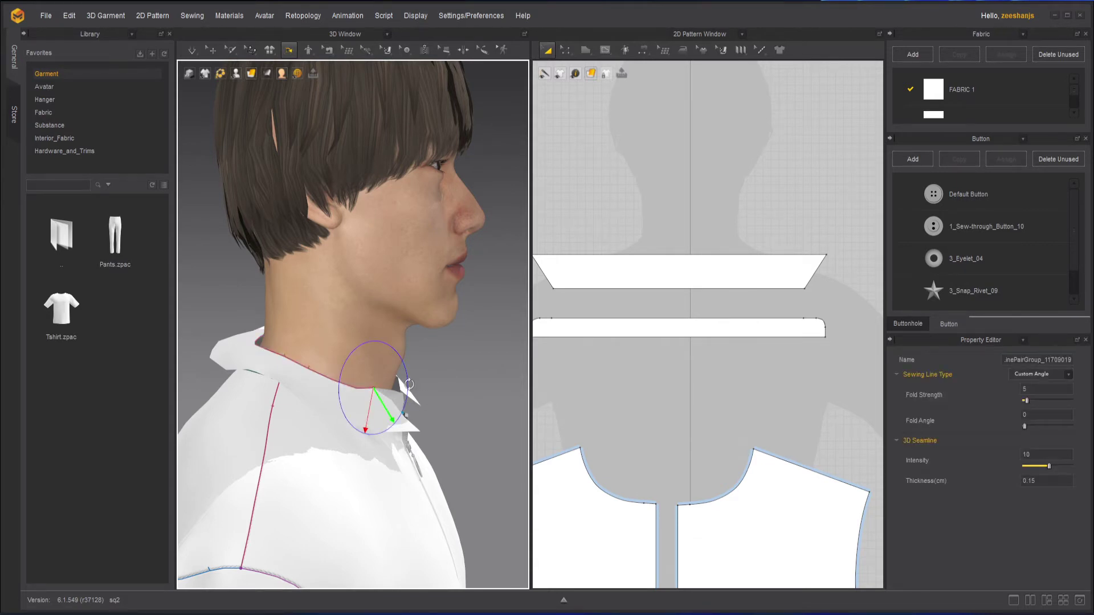
left_click_drag(409, 384, 415, 274)
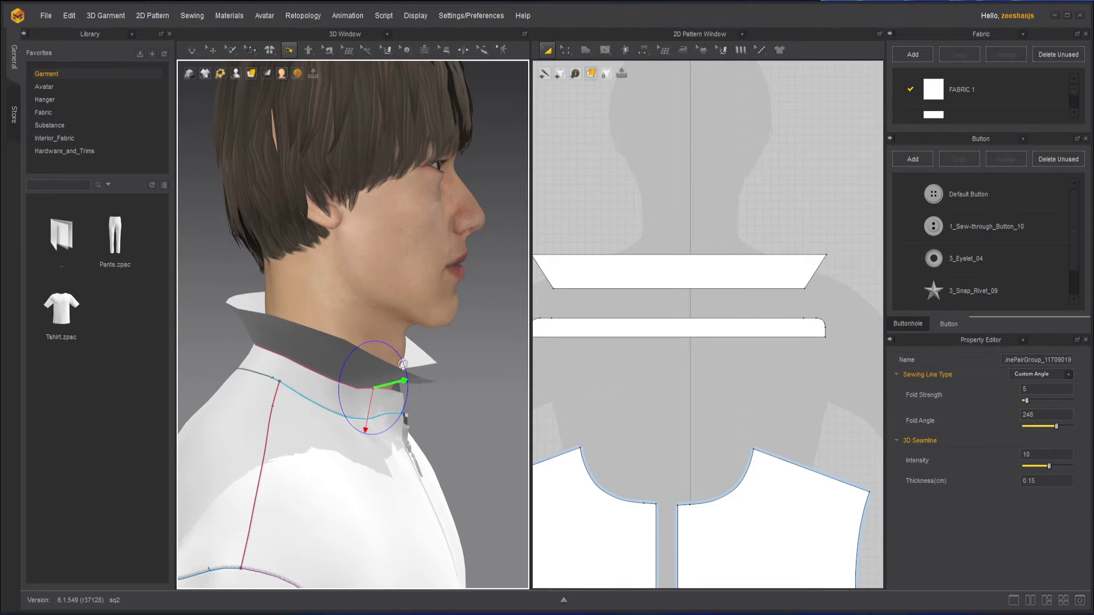
left_click(1010, 418)
type("0")
key("Return")
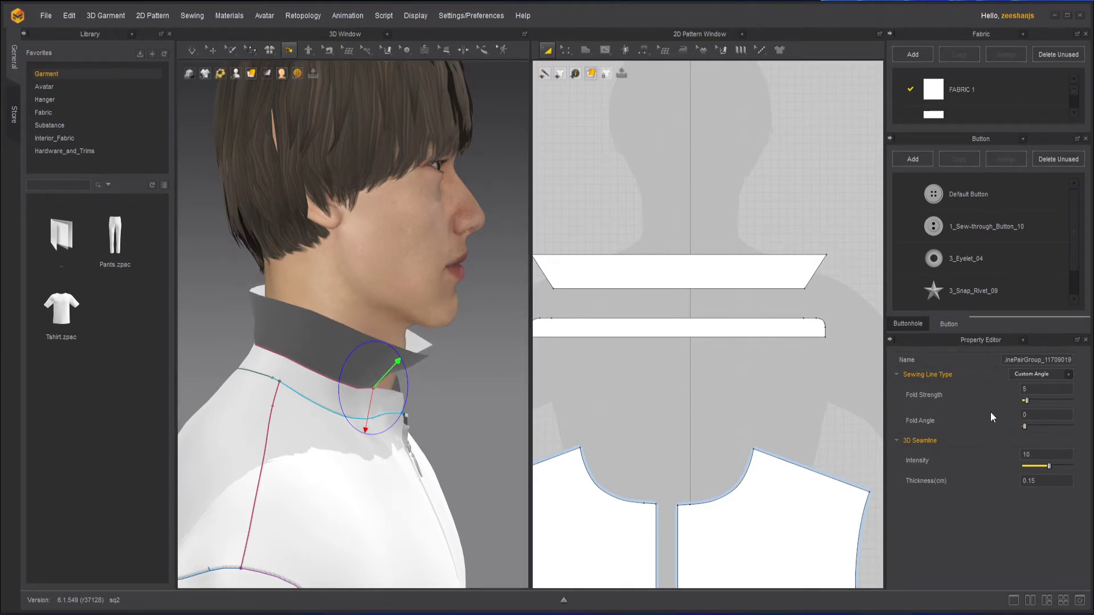
Step: Rotate the collar down over the stand about its seam to a fold angle of about 318
left_click_drag(397, 361, 402, 473)
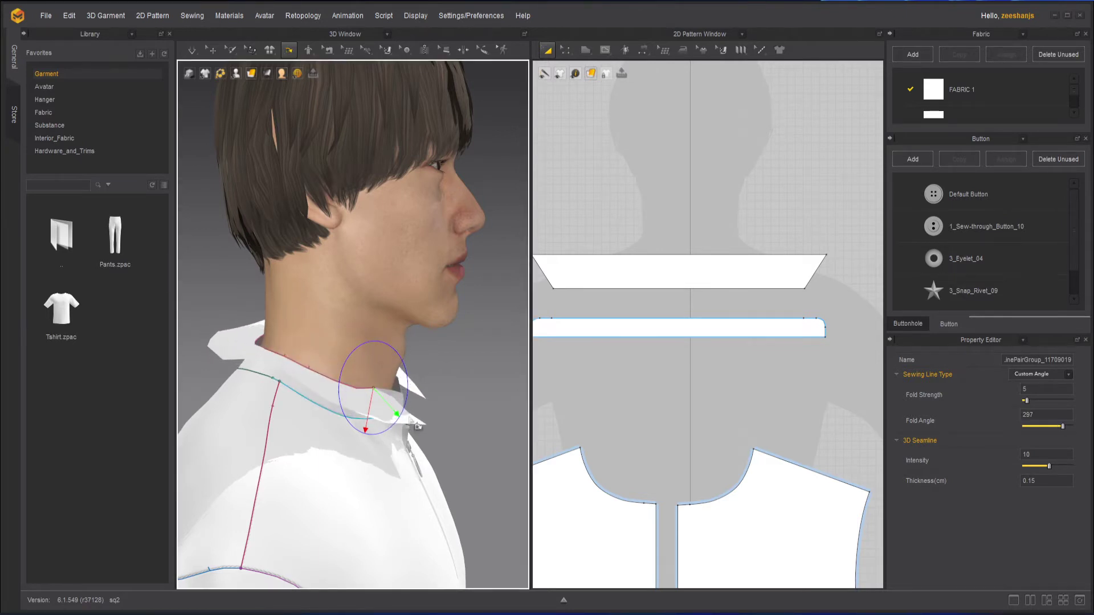
left_click_drag(406, 385, 405, 414)
mouse_move(455, 423)
right_mouse_down()
mouse_move(319, 427)
mouse_move(439, 427)
right_mouse_up()
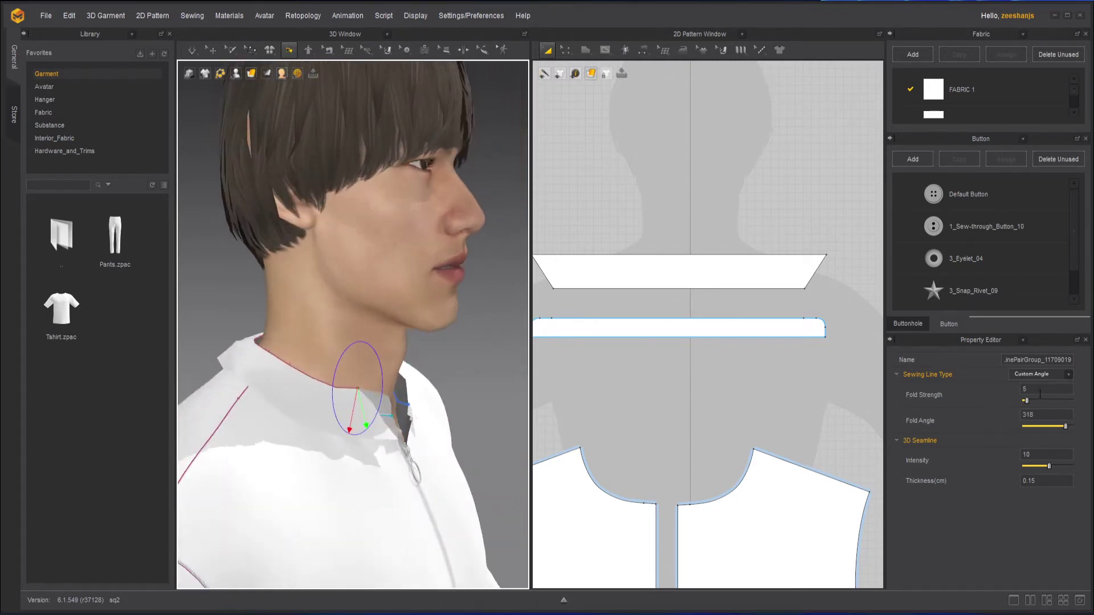
Step: Set the collar seam's fold strength to 90 and deselect the seam
left_click_drag(1027, 401, 1034, 402)
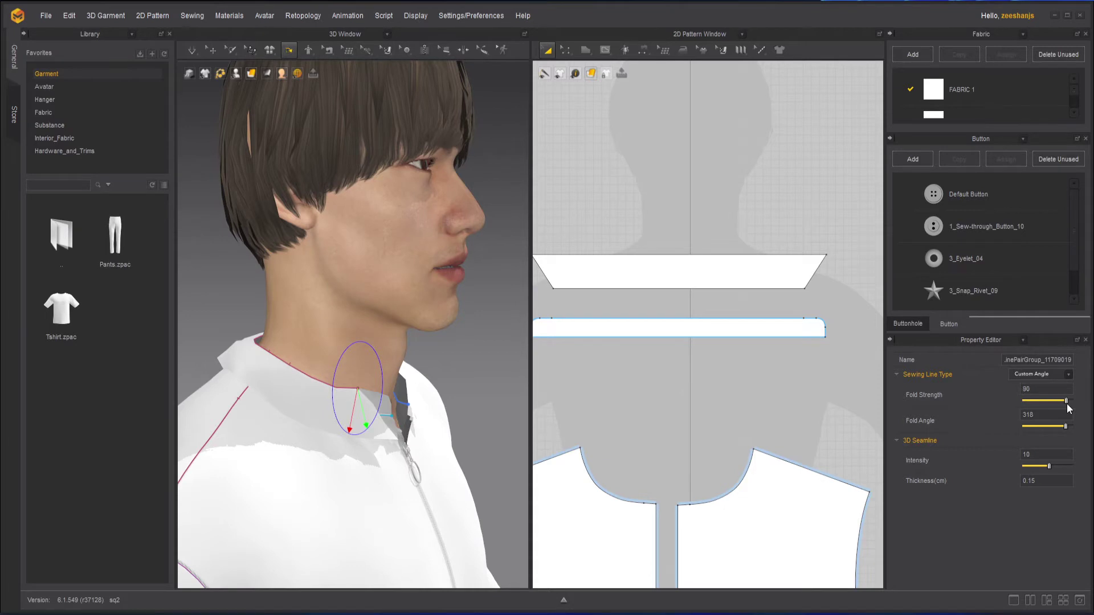
left_click(463, 358)
scroll(300, 342, "up", 2)
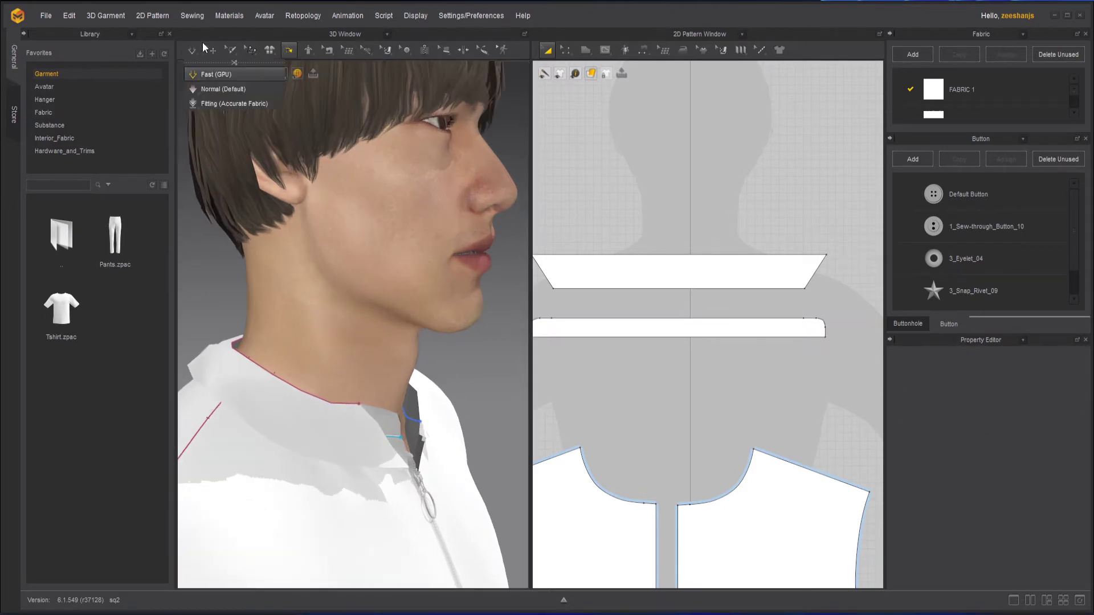
Step: Try simulating the garment with the folded collar, stop the simulation and return to Fold Arrangement
left_click(192, 52)
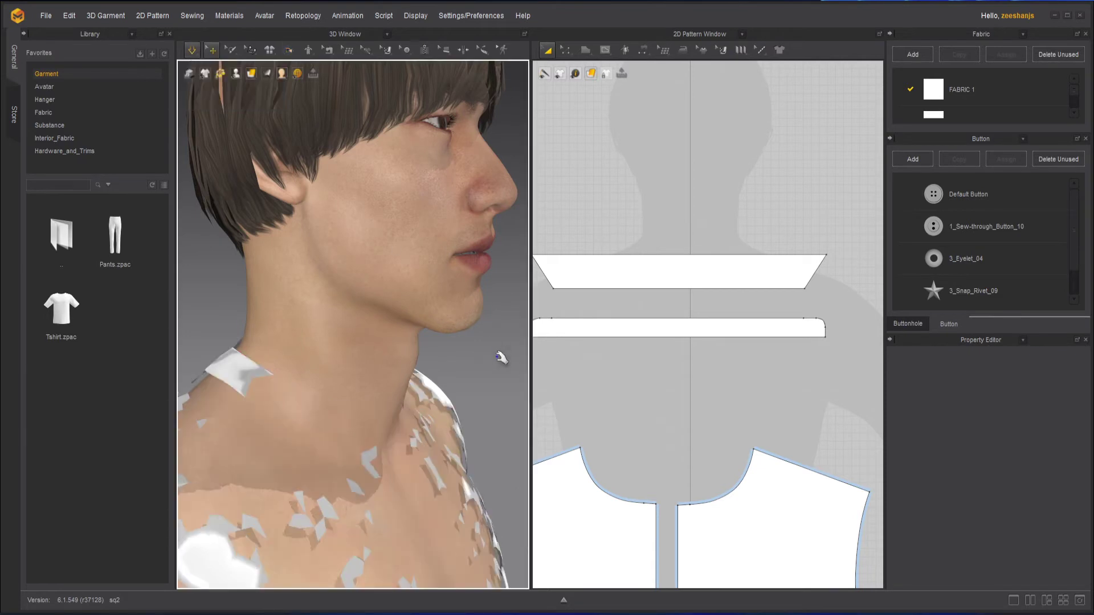
scroll(476, 354, "down", 2)
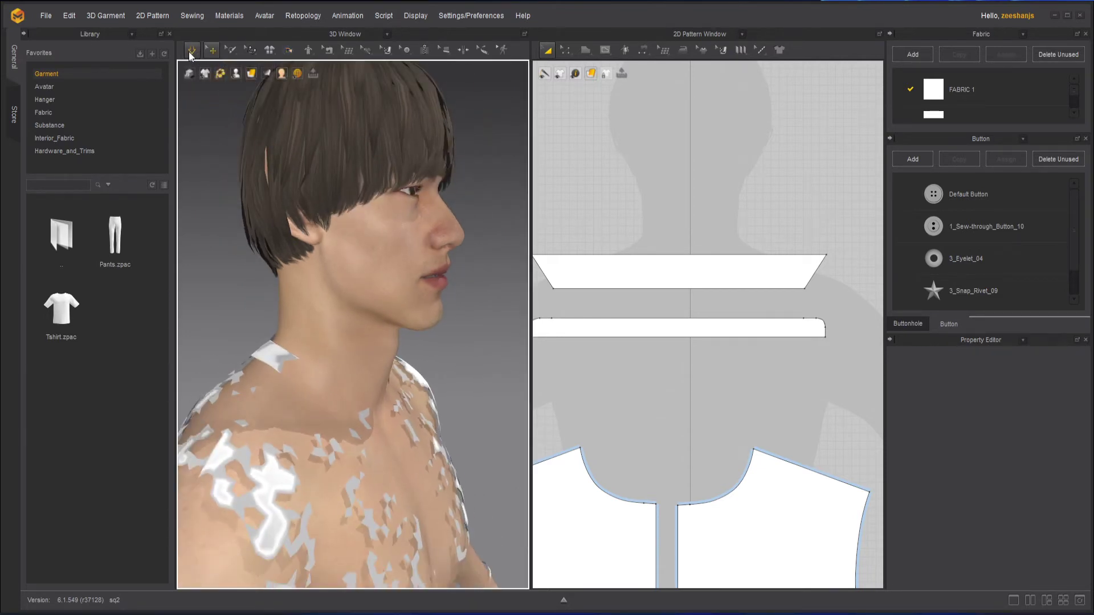
left_click(191, 52)
key("b")
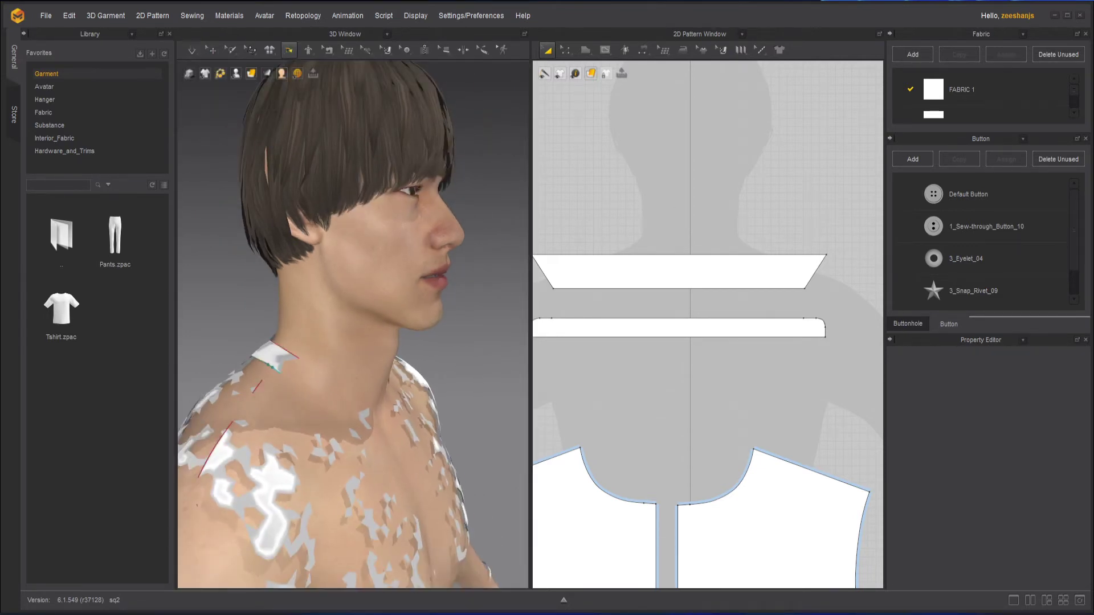
scroll(311, 321, "up", 2)
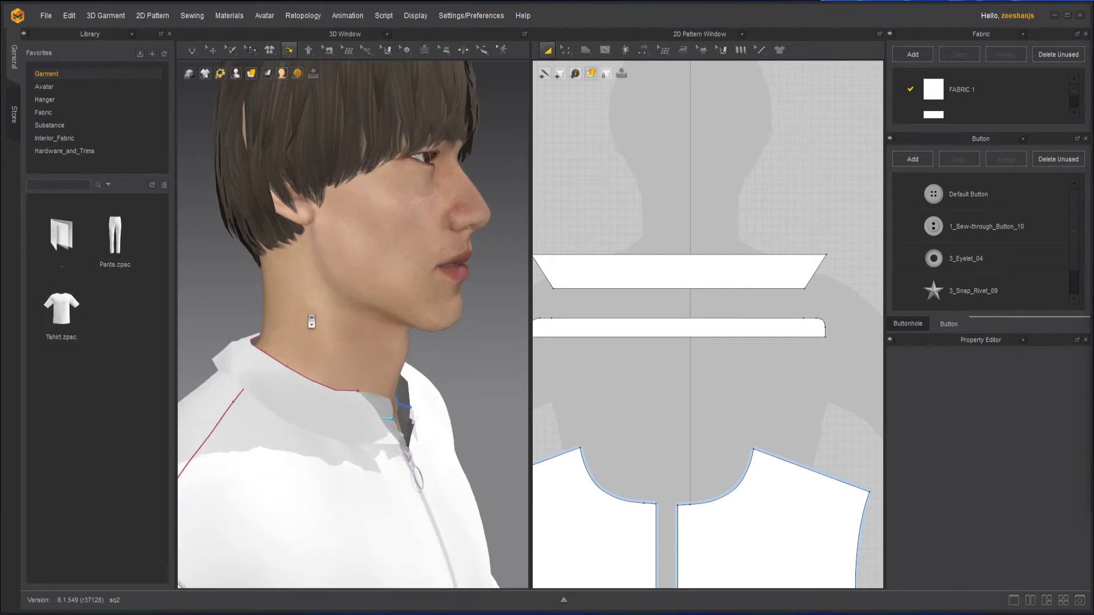
Step: Simulate the garment again and pull the collar down over the stand at the front
left_click(215, 299)
left_click(208, 52)
mouse_move(195, 50)
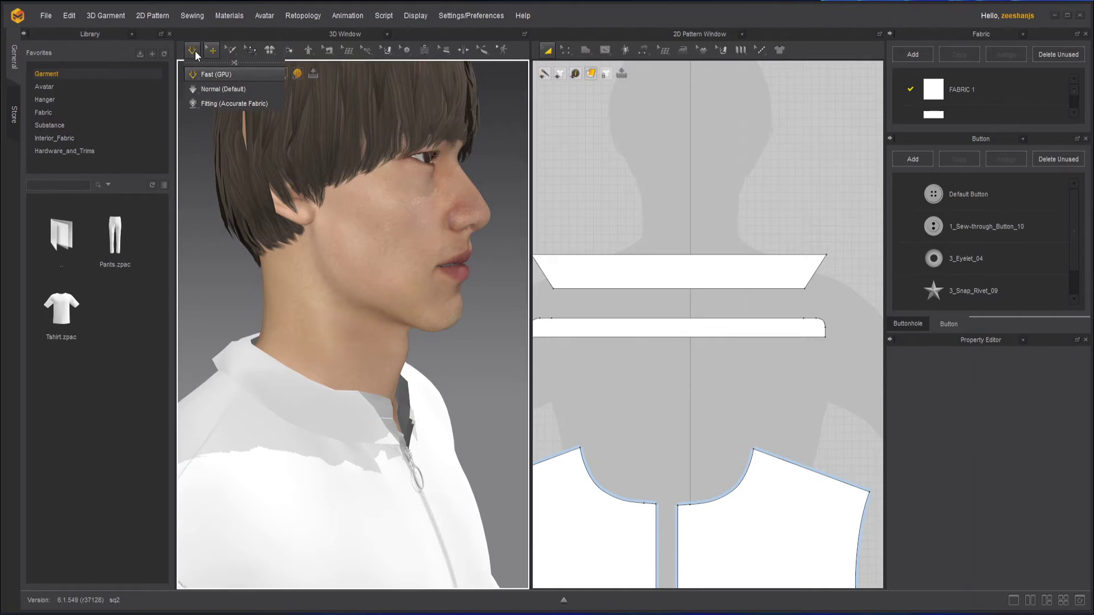
key("space")
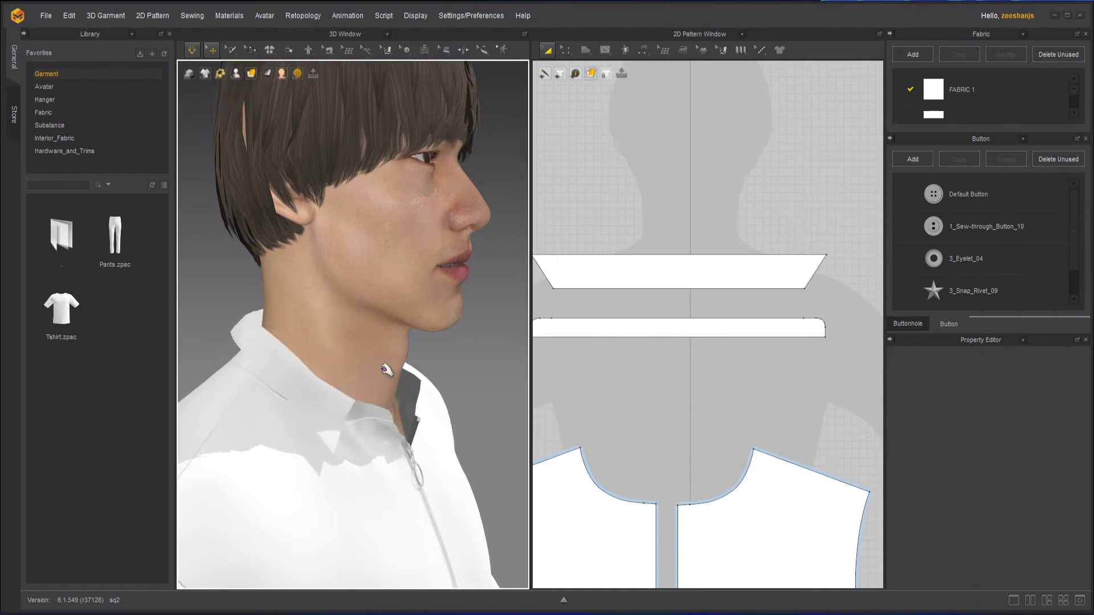
right_click_drag(482, 354, 328, 401)
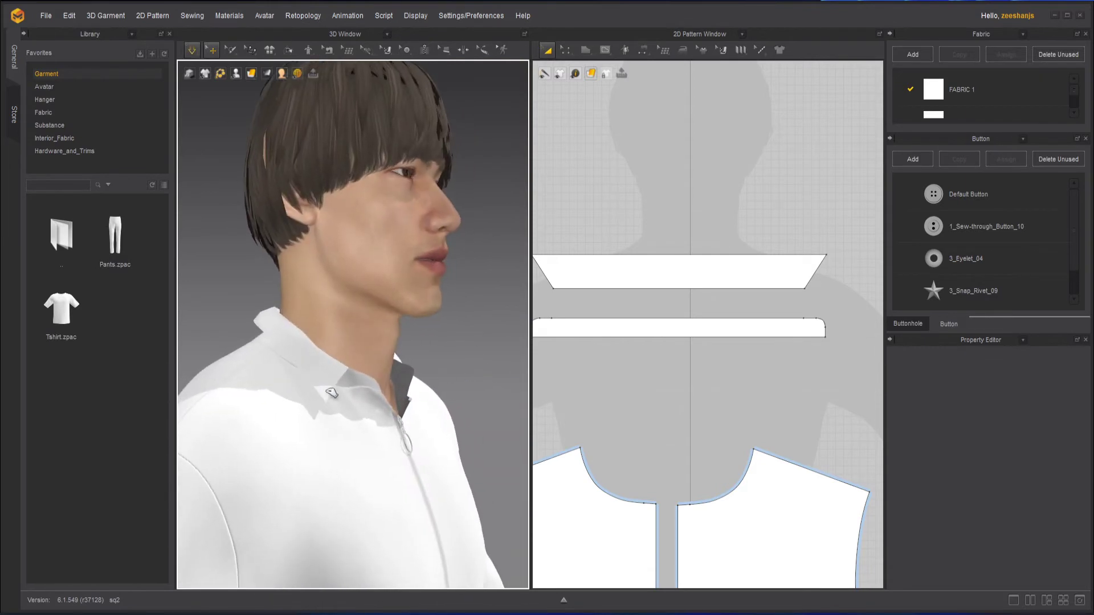
left_click(326, 396)
left_click(453, 362)
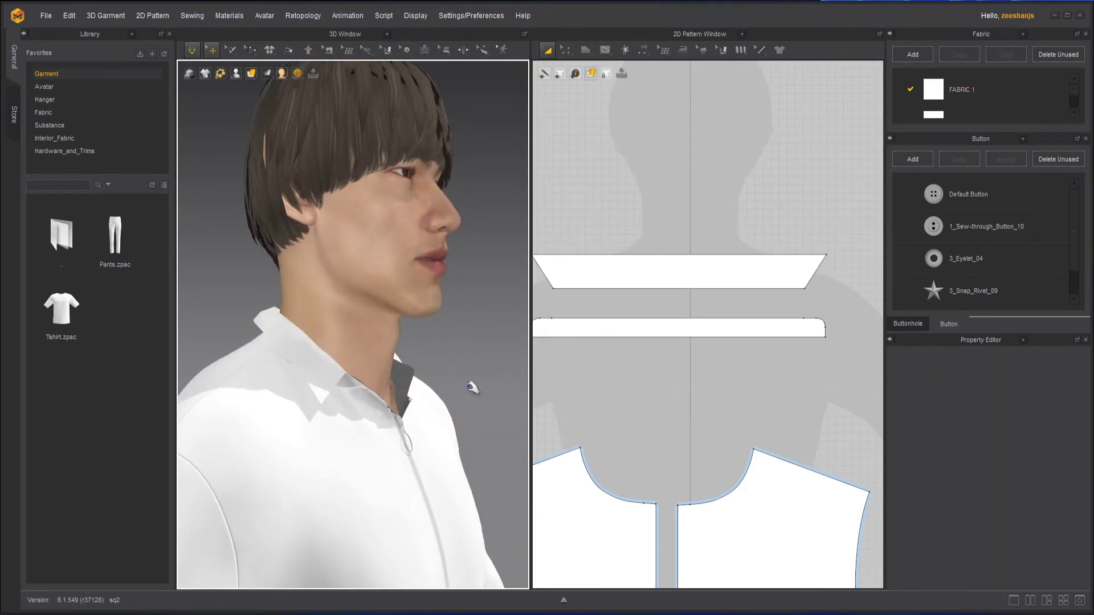
right_click_drag(471, 383, 365, 385)
left_click(469, 383)
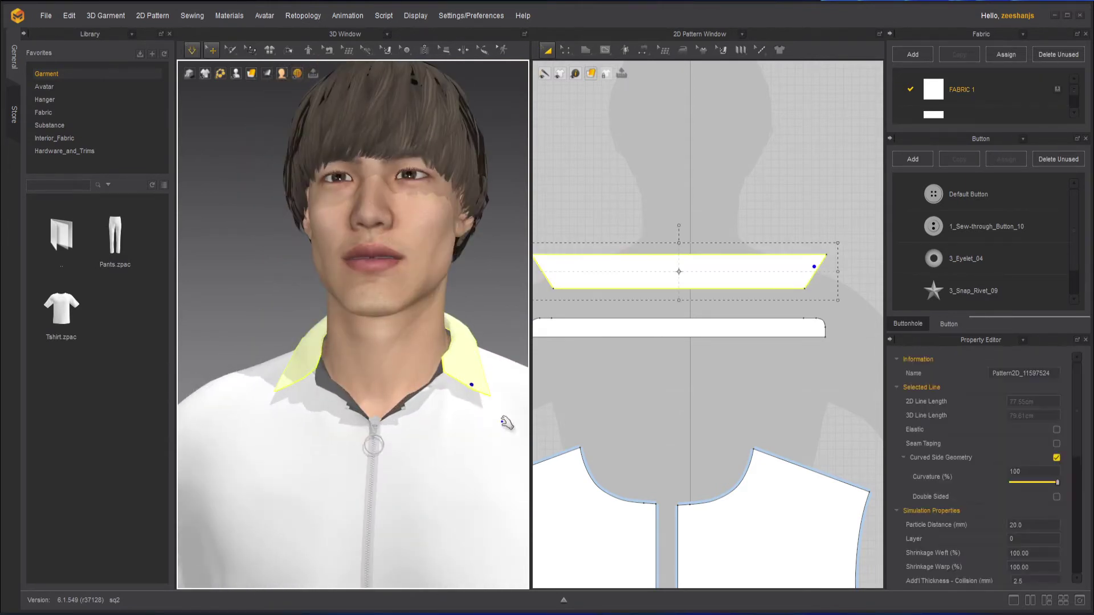
Step: Pull the collar down at the back of the neck and at its front points, and stop the simulation
left_click(494, 328)
right_click_drag(368, 379, 293, 383)
left_click(252, 395)
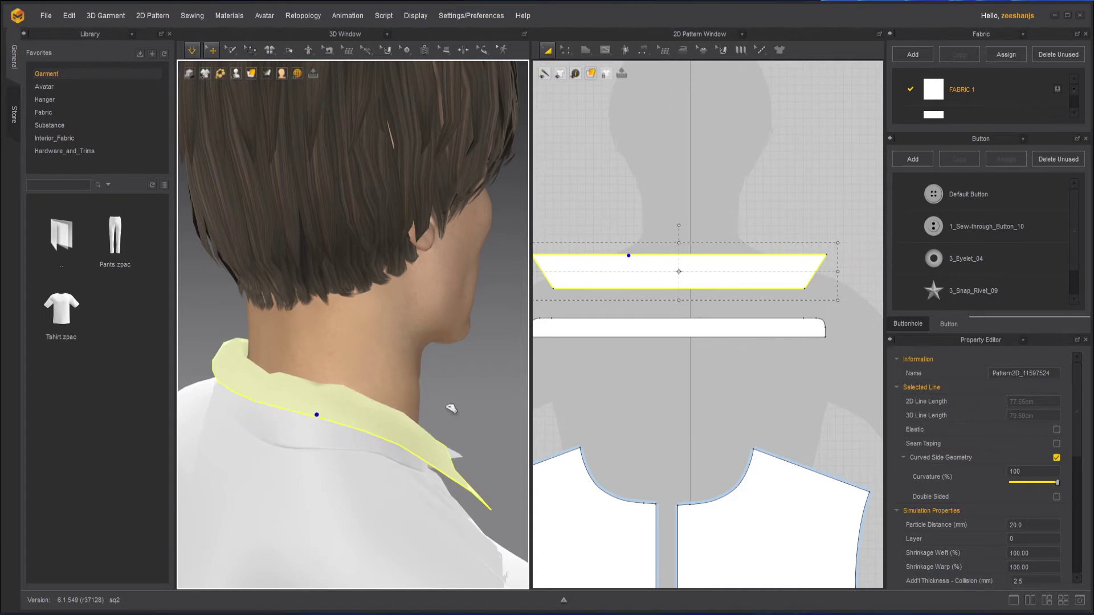
left_click(452, 408)
right_click_drag(452, 408, 491, 436)
middle_click_drag(428, 406, 317, 415)
mouse_move(418, 411)
right_mouse_down()
mouse_move(499, 416)
mouse_move(464, 403)
mouse_move(398, 410)
right_mouse_up()
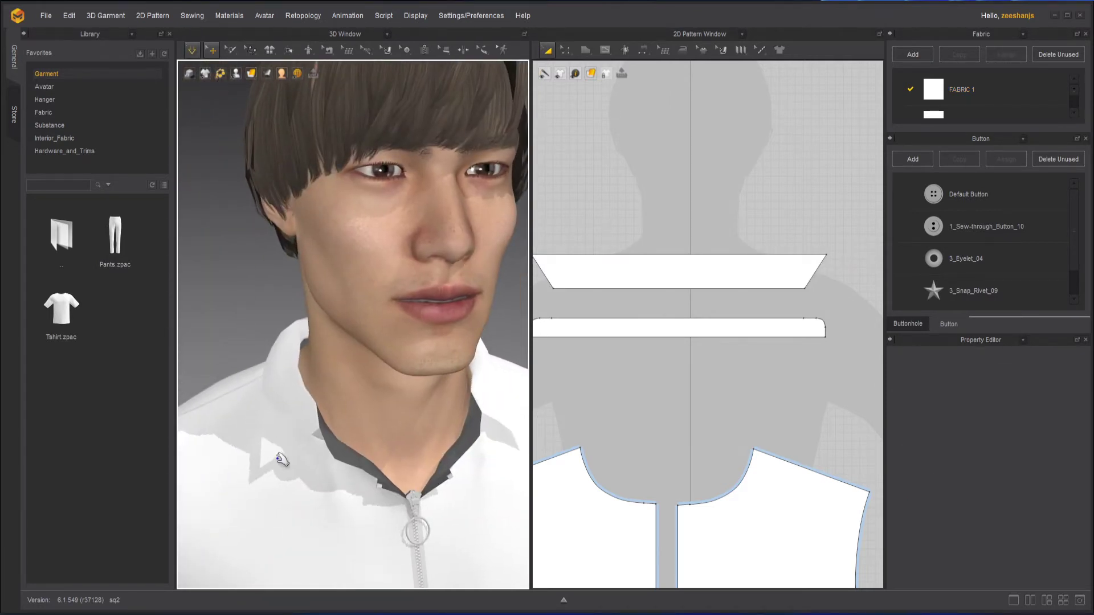
left_click(264, 471)
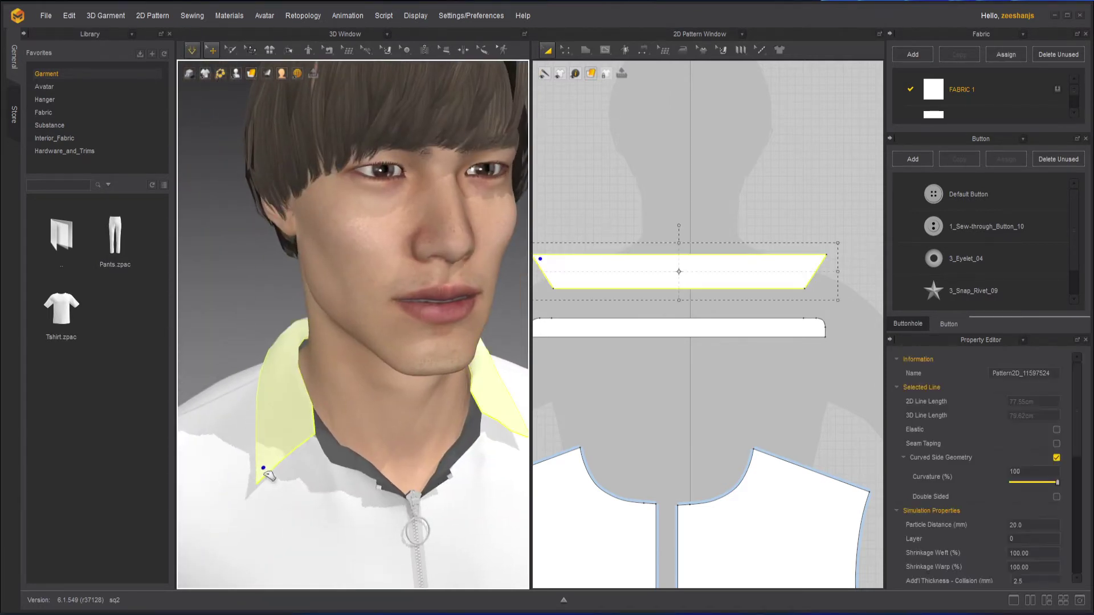
left_click(518, 424)
left_click(505, 360)
scroll(489, 376, "down", 4)
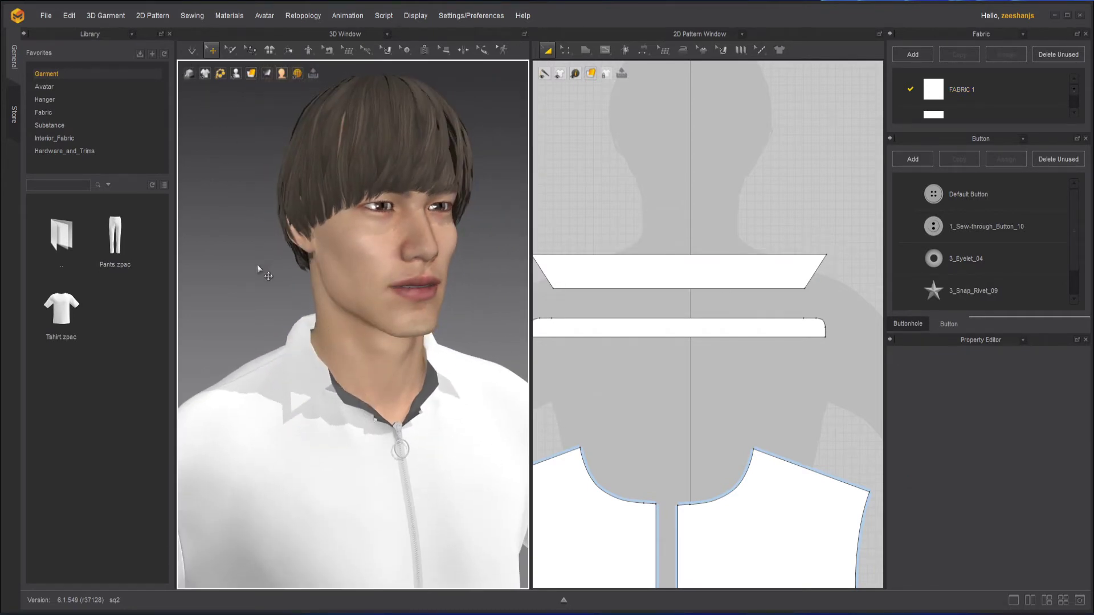
Step: Undo the simulation, collar pulls and fold settings back to the upright collar with a fold angle of 0
key("ctrl+z")
key("ctrl+y")
key("ctrl+z")
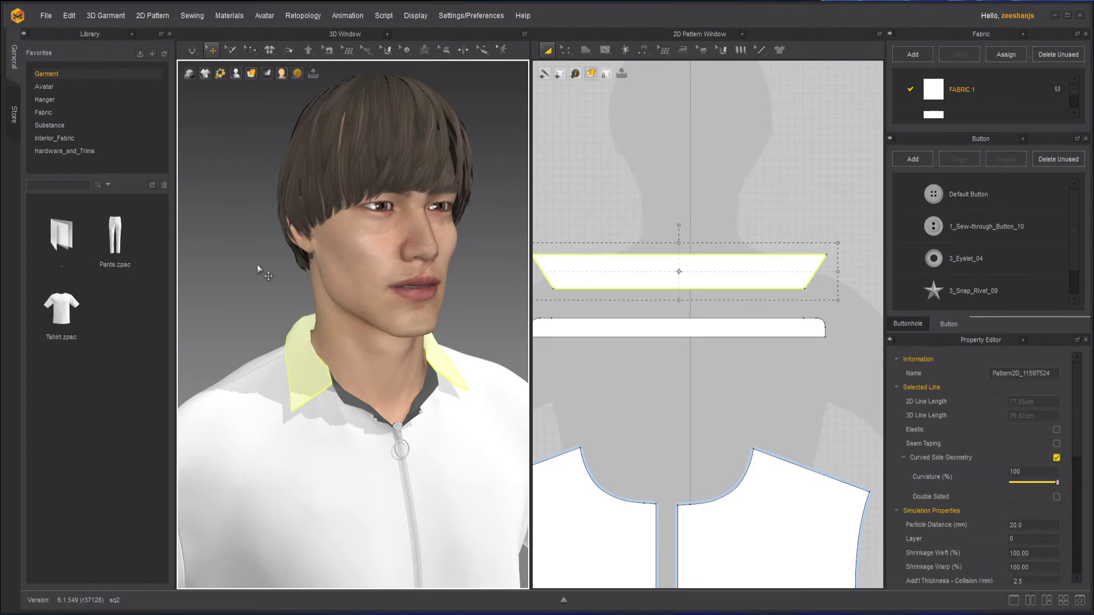
key("ctrl+z")
key("ctrl+z")
key("ctrl+z")
key("ctrl+z")
key("ctrl+z")
Step: Apply seam taping along the collar's lower edge and the collar stand's upper edge in the 2D pattern
scroll(338, 357, "up", 5)
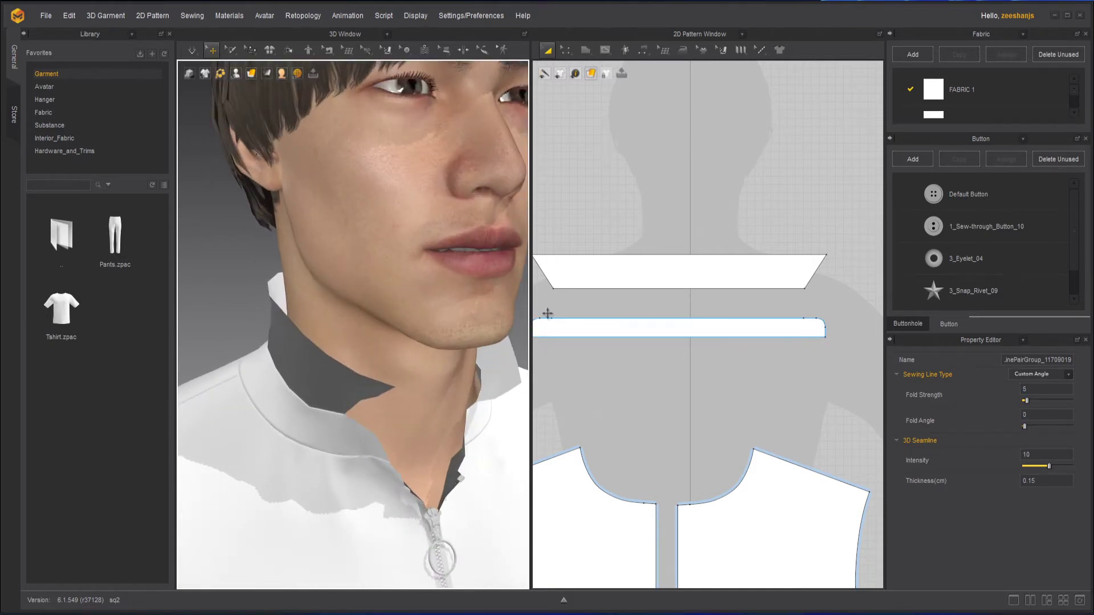
scroll(618, 326, "up", 2)
scroll(654, 312, "up", 1)
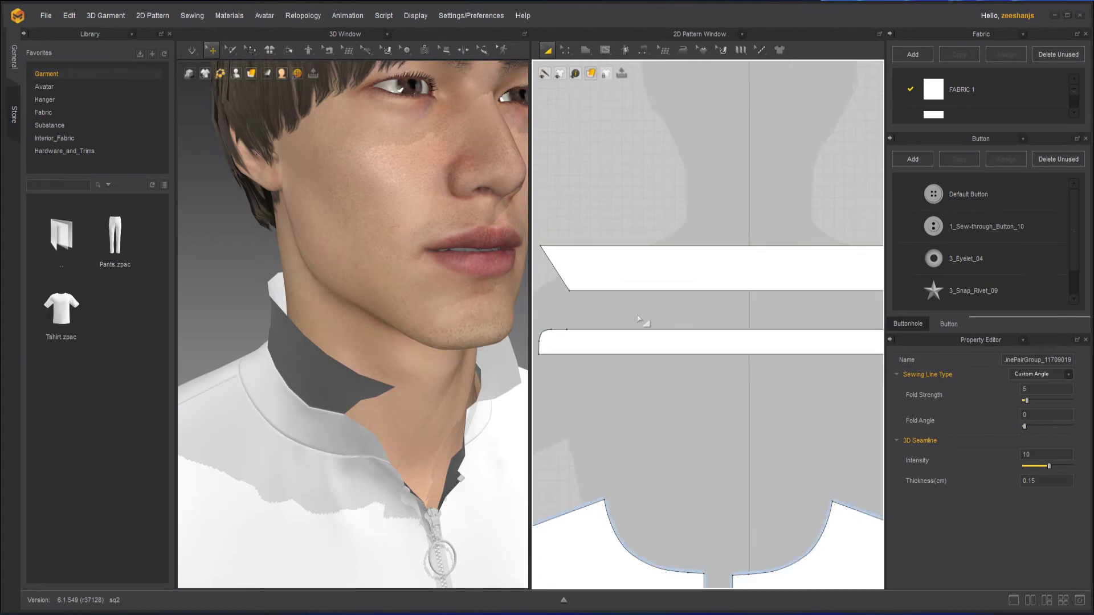
left_click(705, 51)
left_click(668, 291)
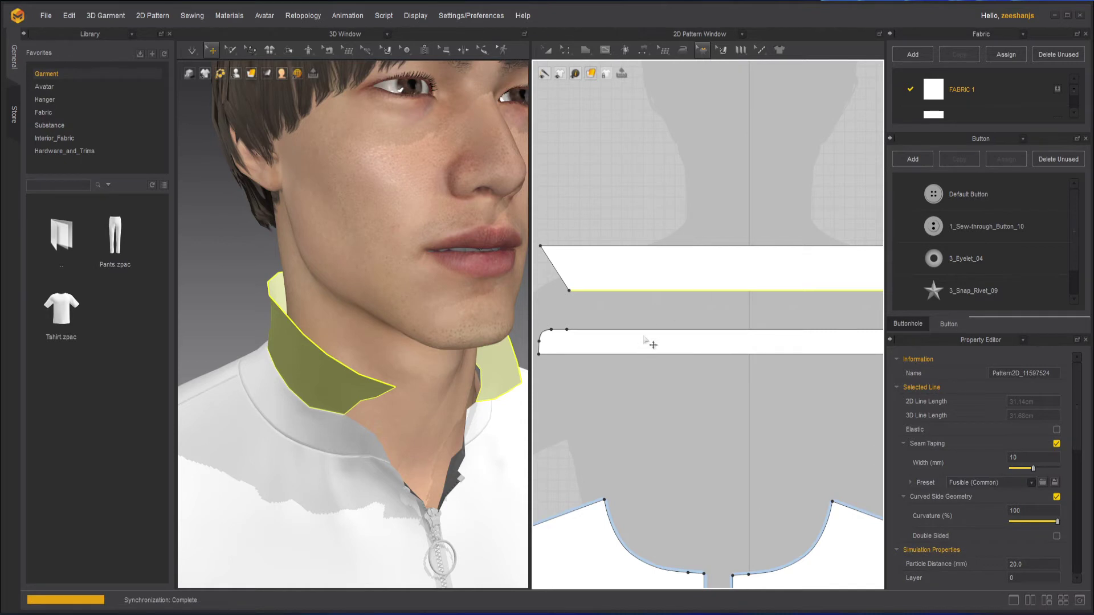
right_click_drag(482, 471, 516, 440)
scroll(622, 324, "down", 3)
scroll(621, 325, "up", 2)
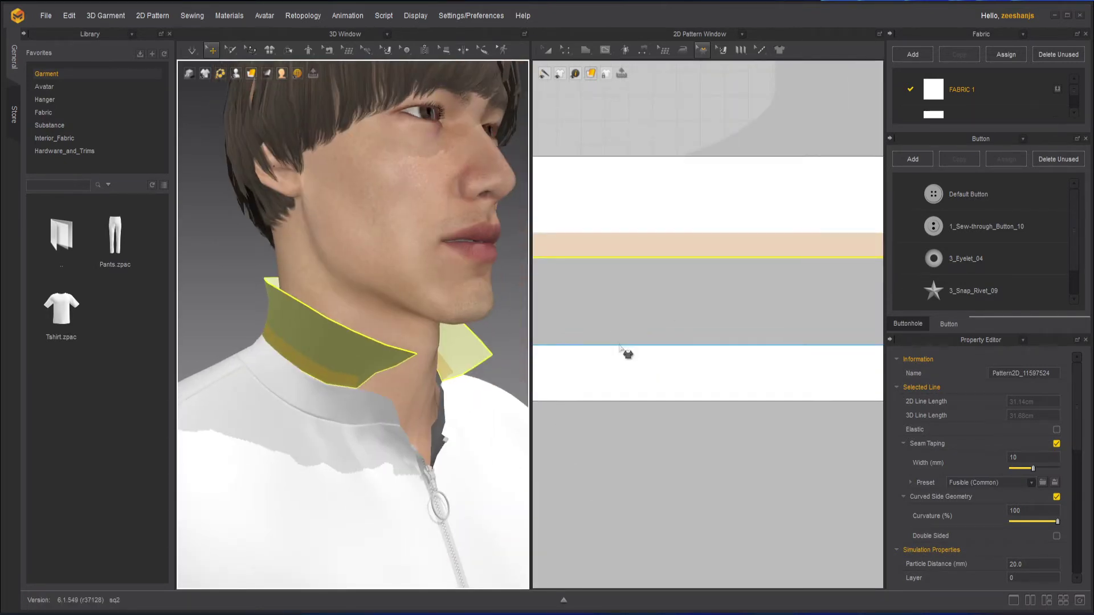
left_click(622, 345)
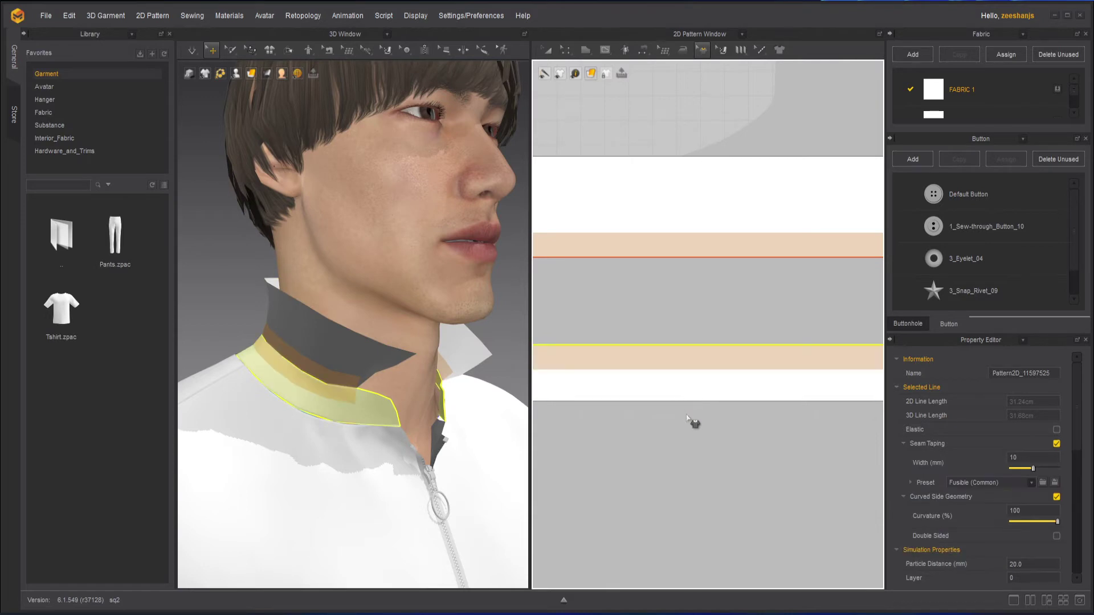
scroll(691, 422, "down", 3)
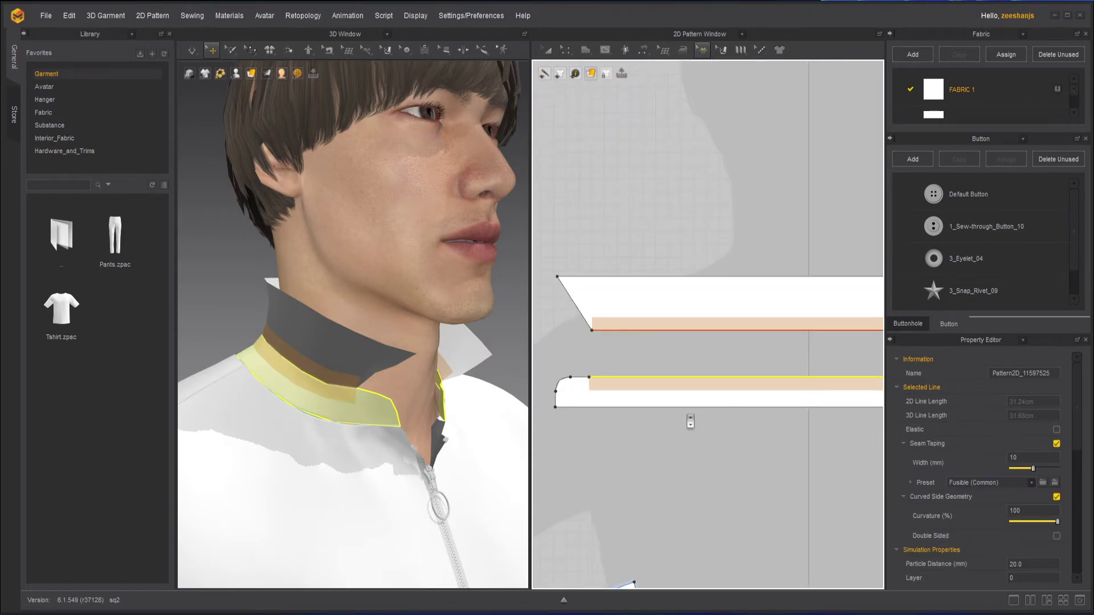
Step: Fold the collar down over the stand with Fold Arrangement, rotating its seam to a fold angle of about 288
left_click(293, 57)
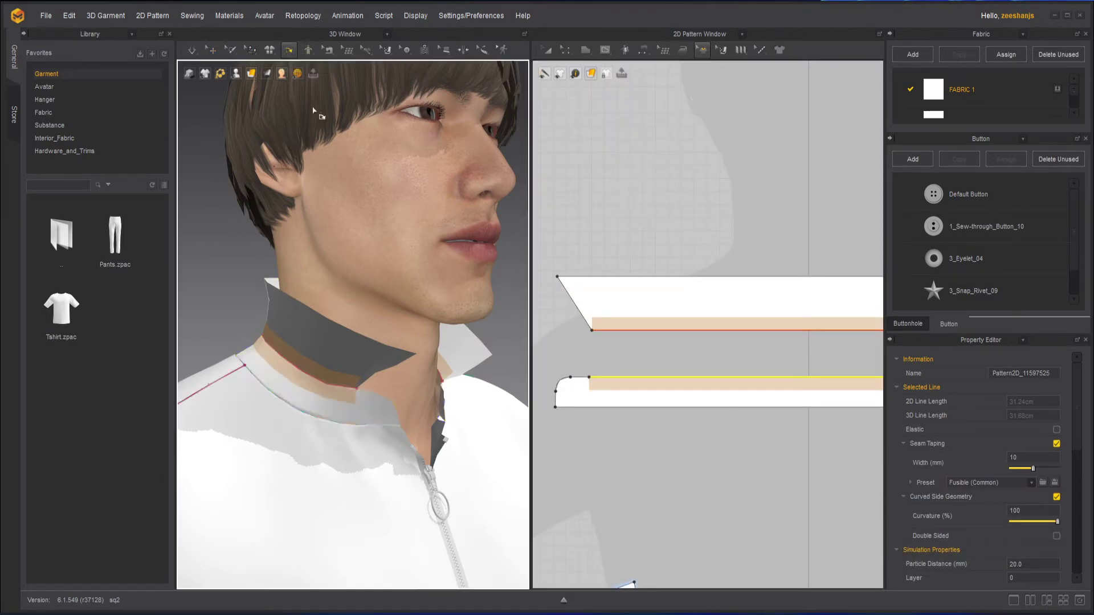
left_click(323, 379)
left_click_drag(318, 360, 291, 422)
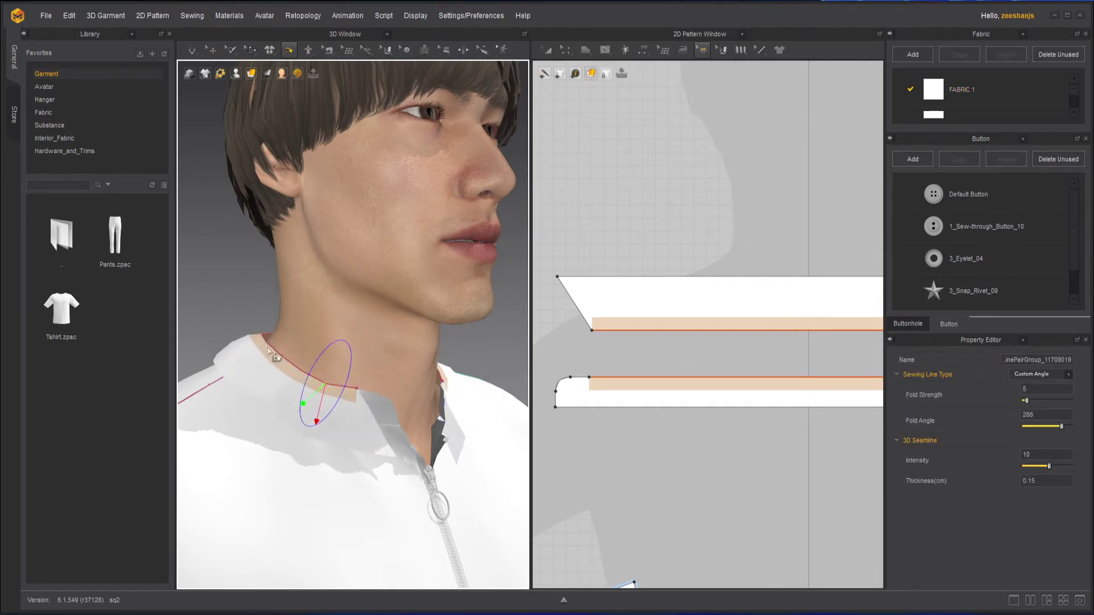
right_click_drag(294, 408, 418, 389)
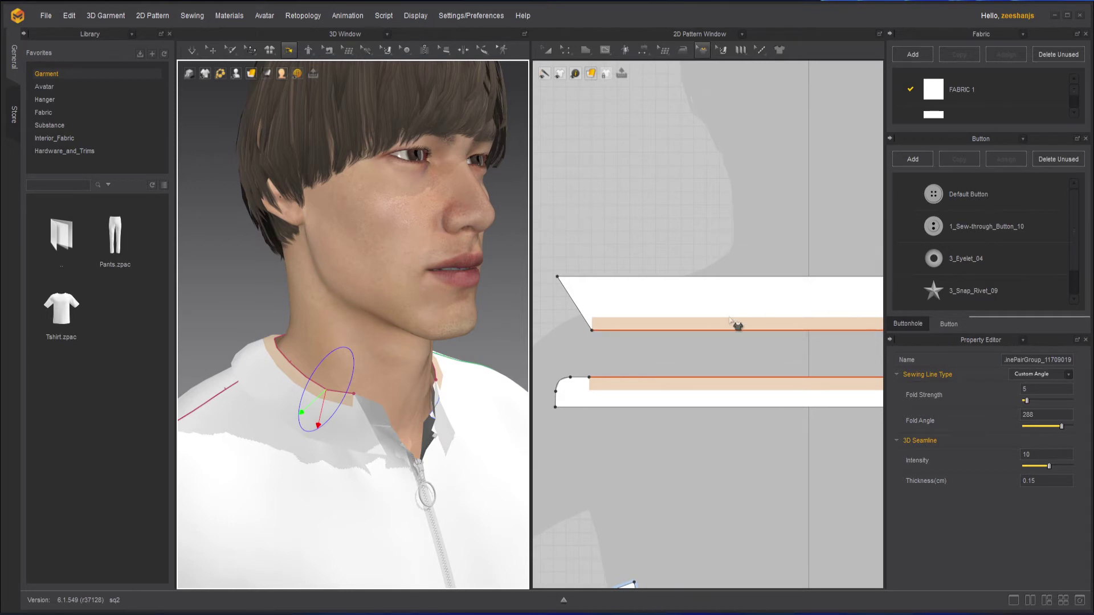
Step: Set the seam taping preset to Reinforcement (Under Collar) for the collar's lower edge and the stand's upper edge
left_click(732, 335)
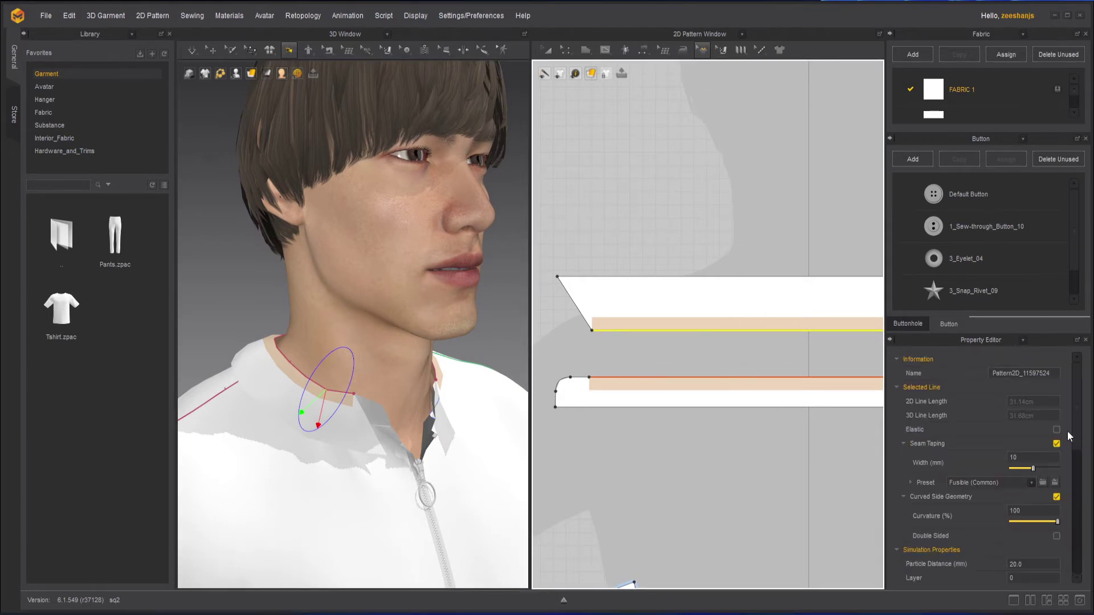
left_click(1032, 483)
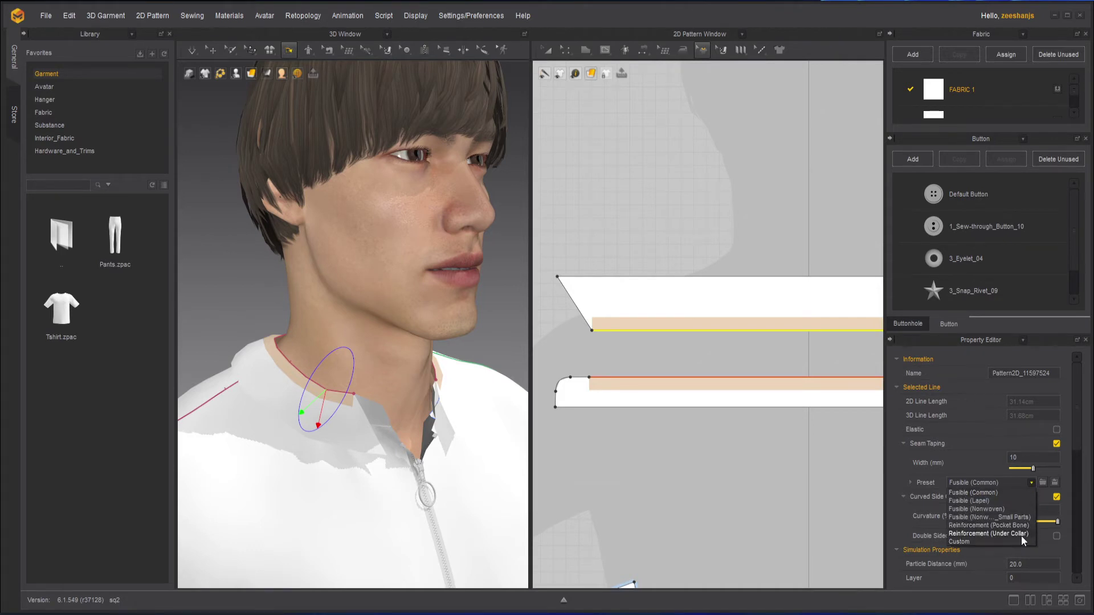
left_click(983, 533)
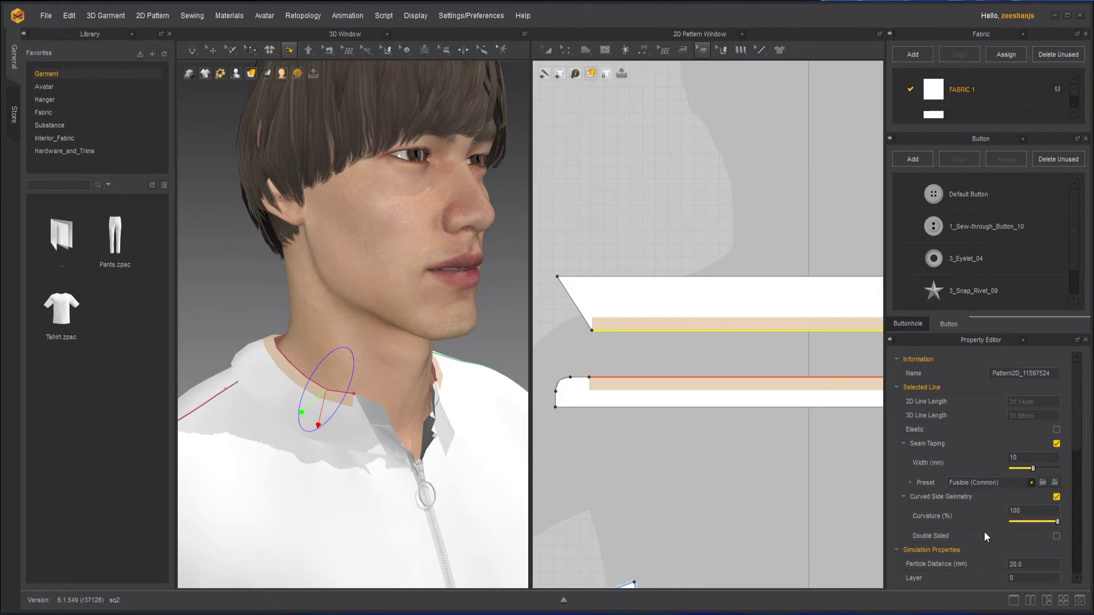
left_click(805, 378)
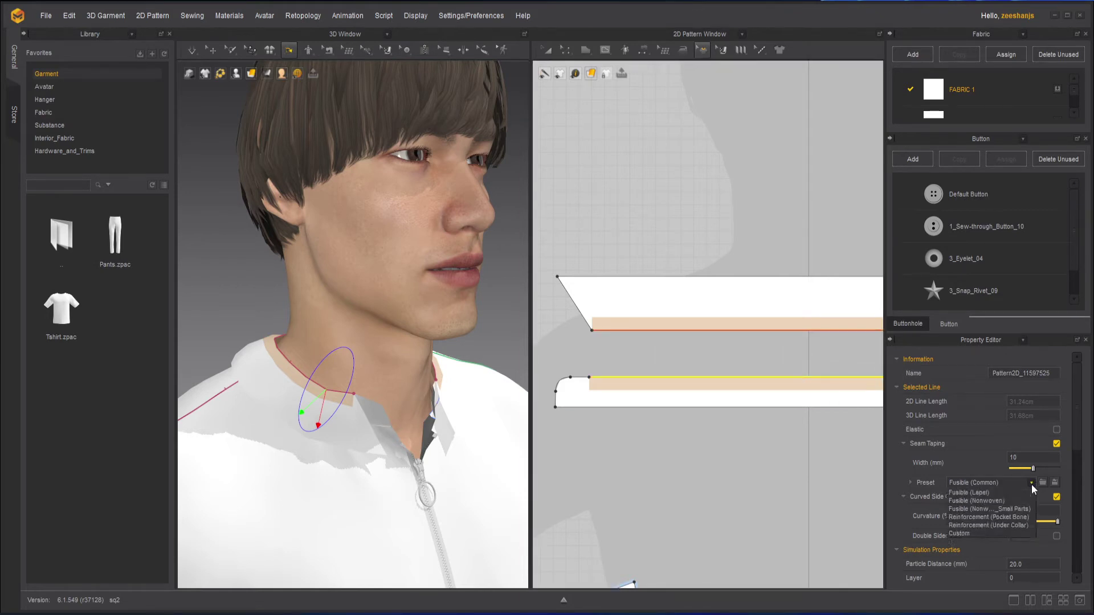
left_click(1031, 484)
left_click(1013, 529)
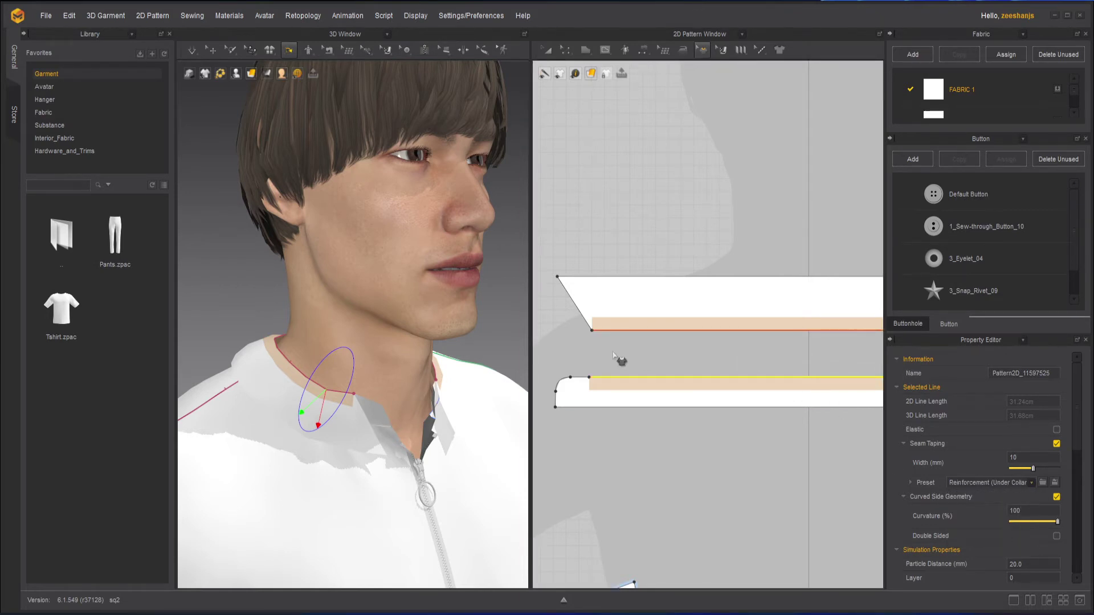
Step: Simulate the taped collar, pull its front point downward over the stand and stop the simulation
left_click(191, 50)
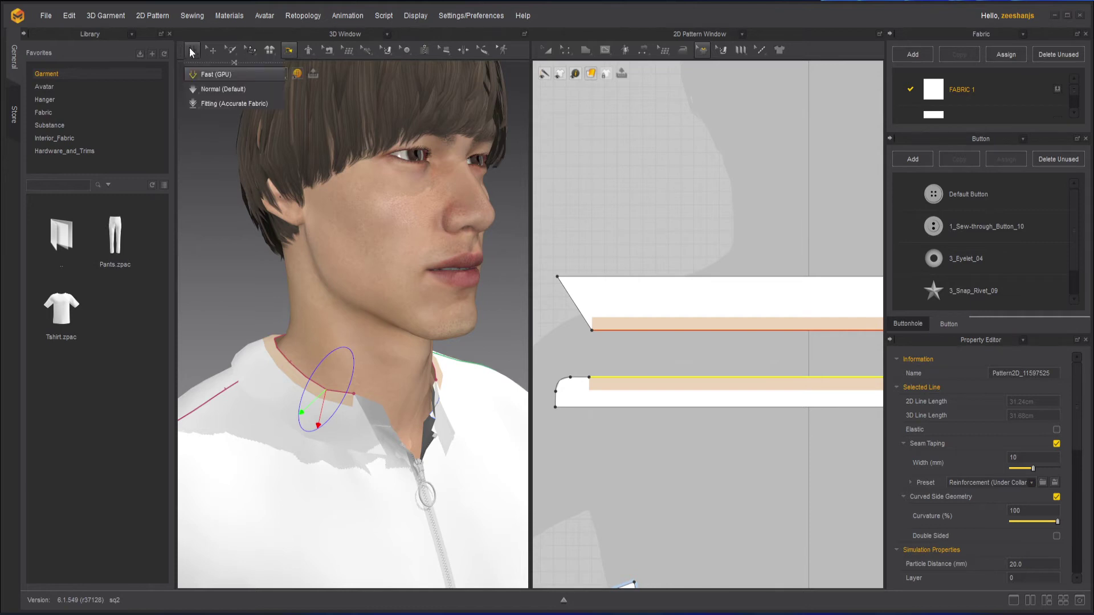
key("space")
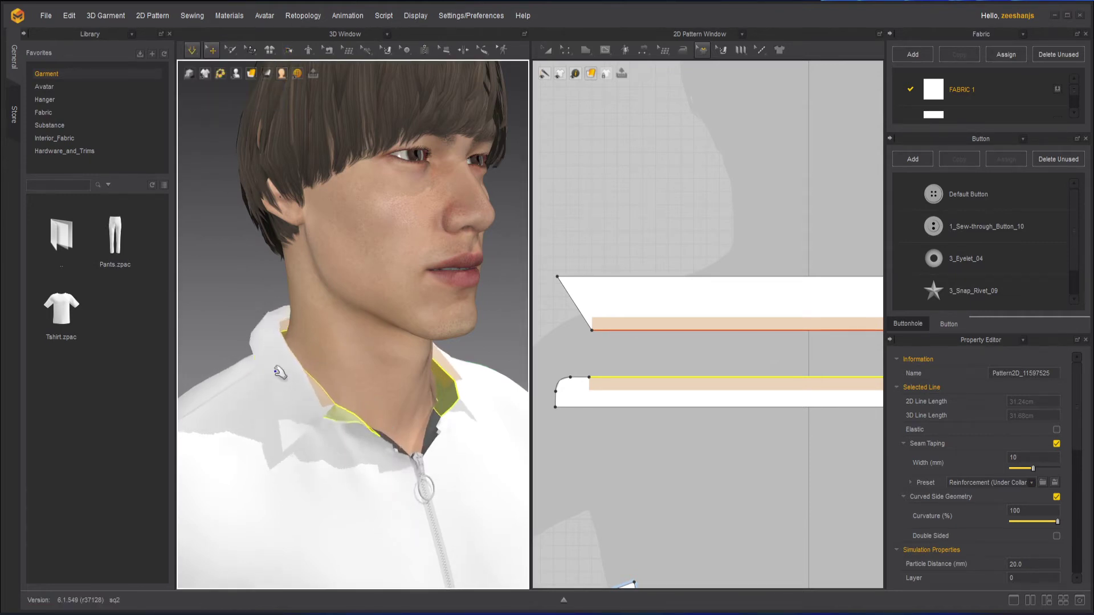
left_click_drag(319, 384, 305, 502)
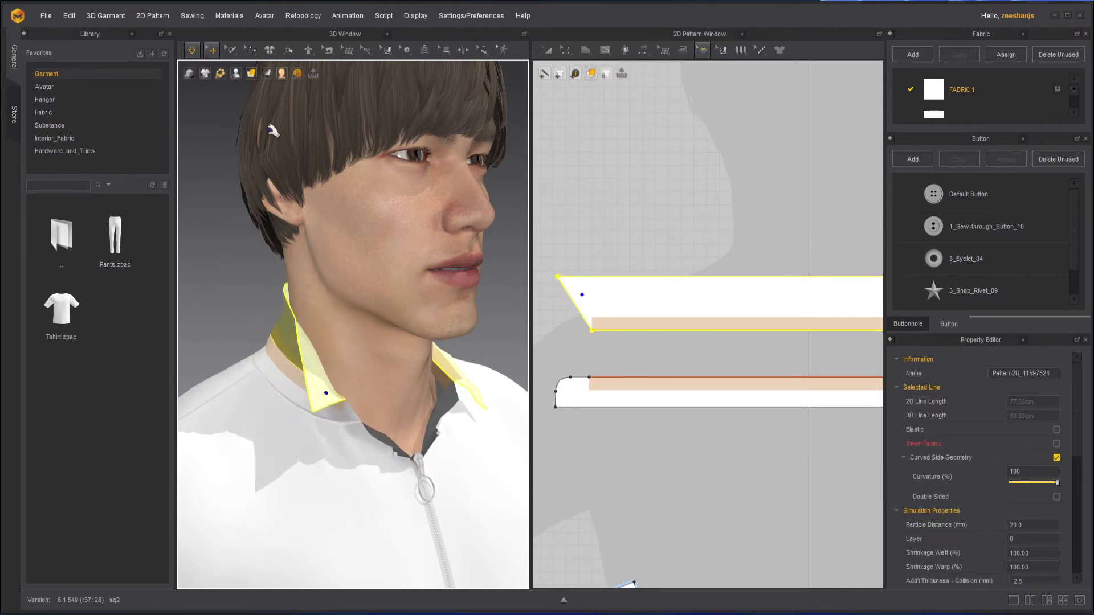
left_click(193, 51)
Step: Select the seam between collar and stand with Fold Arrangement and set its fold strength to 100
left_click(289, 50)
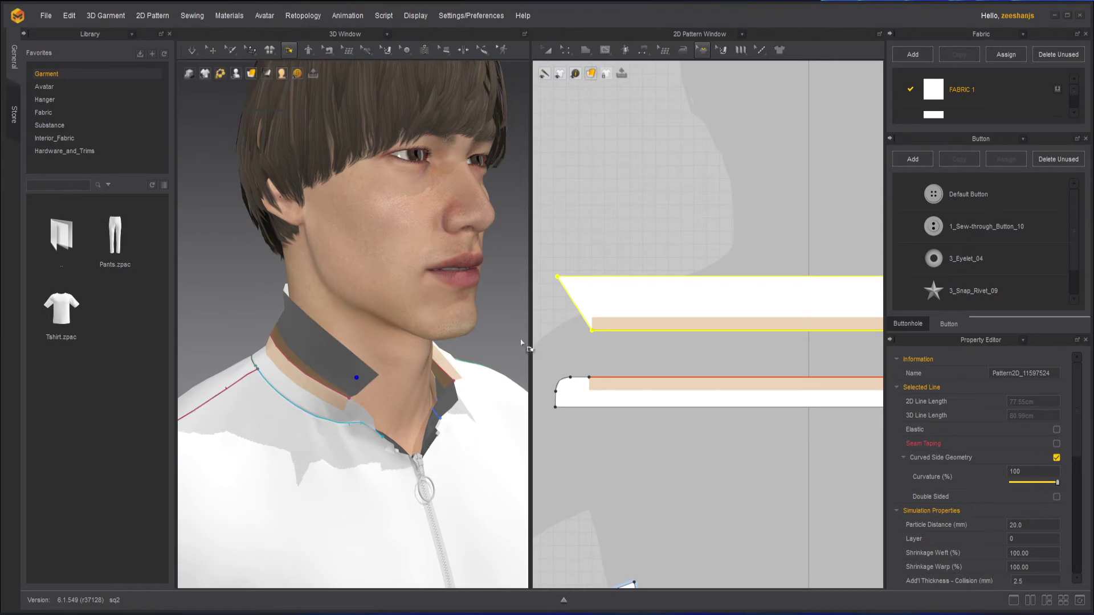
left_click(341, 395)
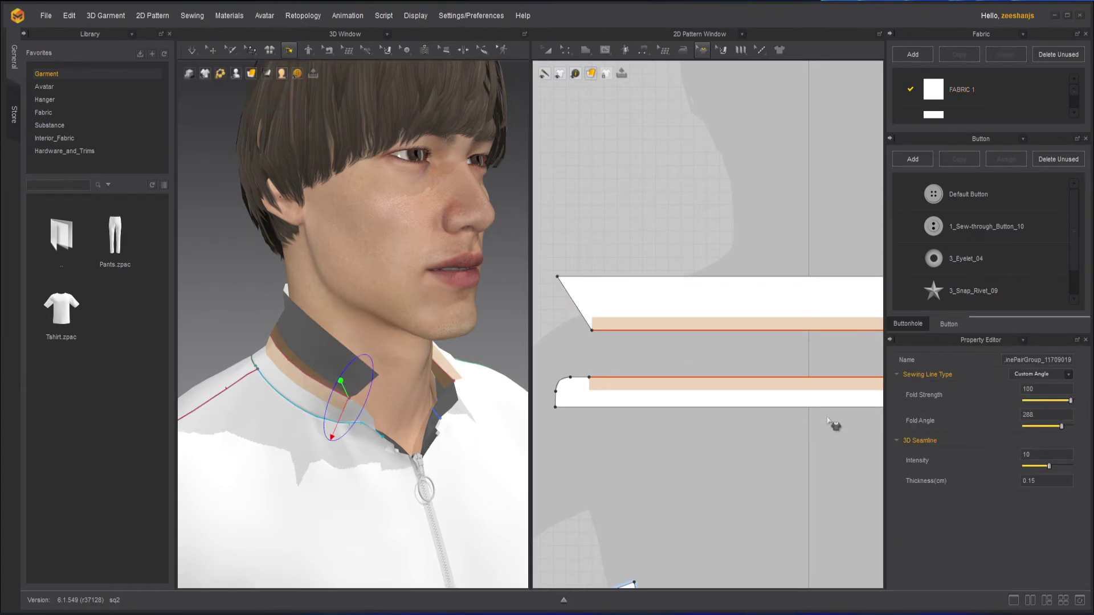
Step: Try to fold the collar further over the stand by rotating its seam to a fold angle of 301, and undo it
left_click_drag(342, 380, 205, 511)
mouse_move(326, 396)
left_mouse_down()
mouse_move(364, 380)
mouse_move(336, 381)
left_mouse_up()
right_click_drag(479, 391, 434, 391)
middle_click_drag(434, 390, 317, 387)
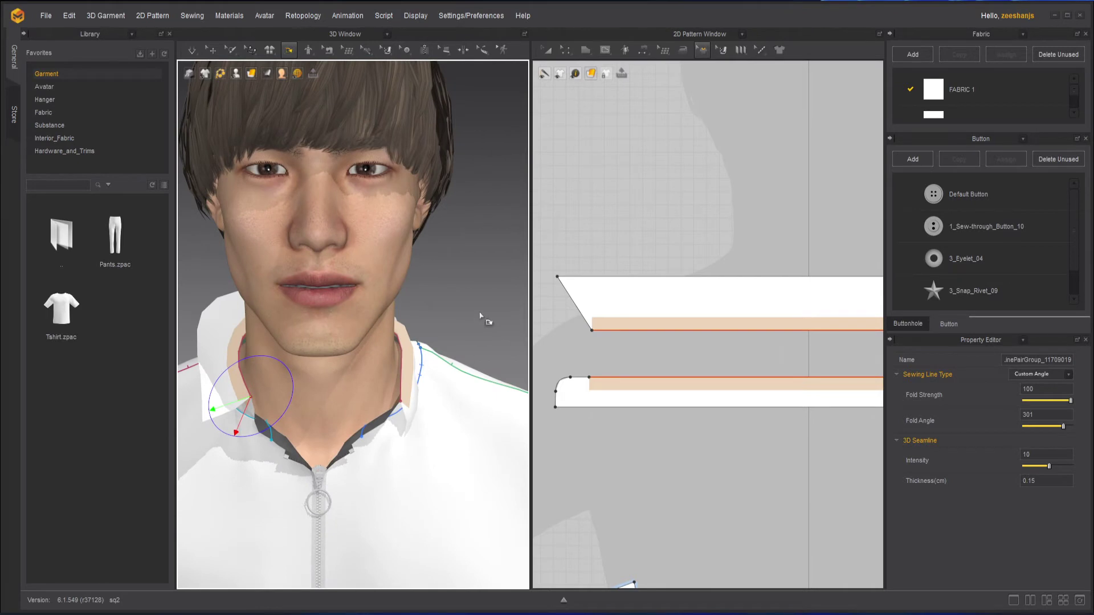
key("ctrl+z")
key("ctrl+z")
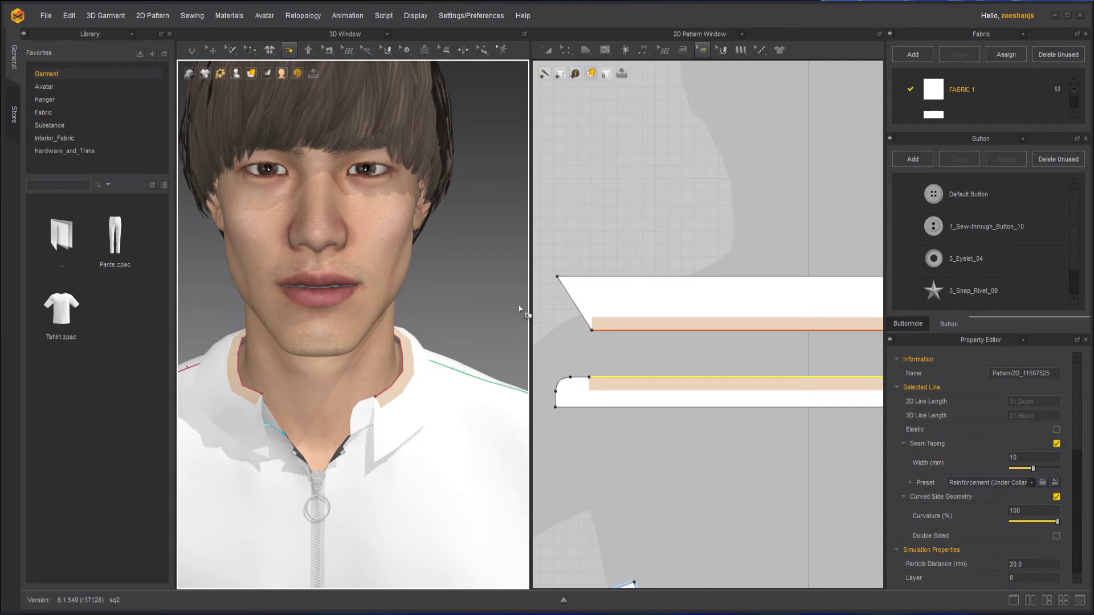
Step: Set the fold strength of the seam between collar and stand back to 100 and start simulating the garment
left_click(397, 378)
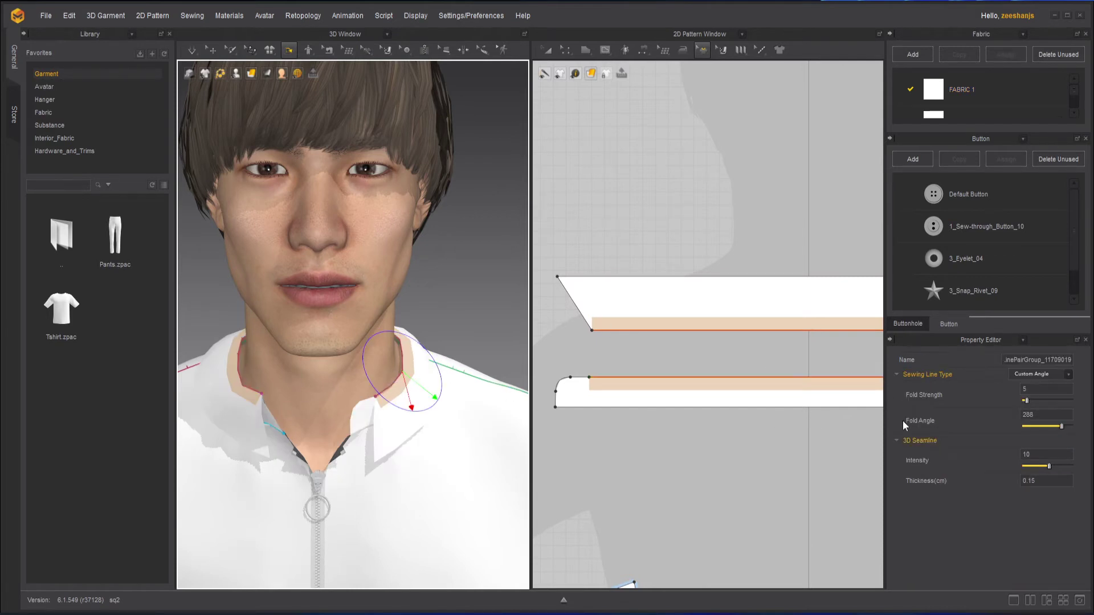
left_click_drag(1026, 402, 1039, 402)
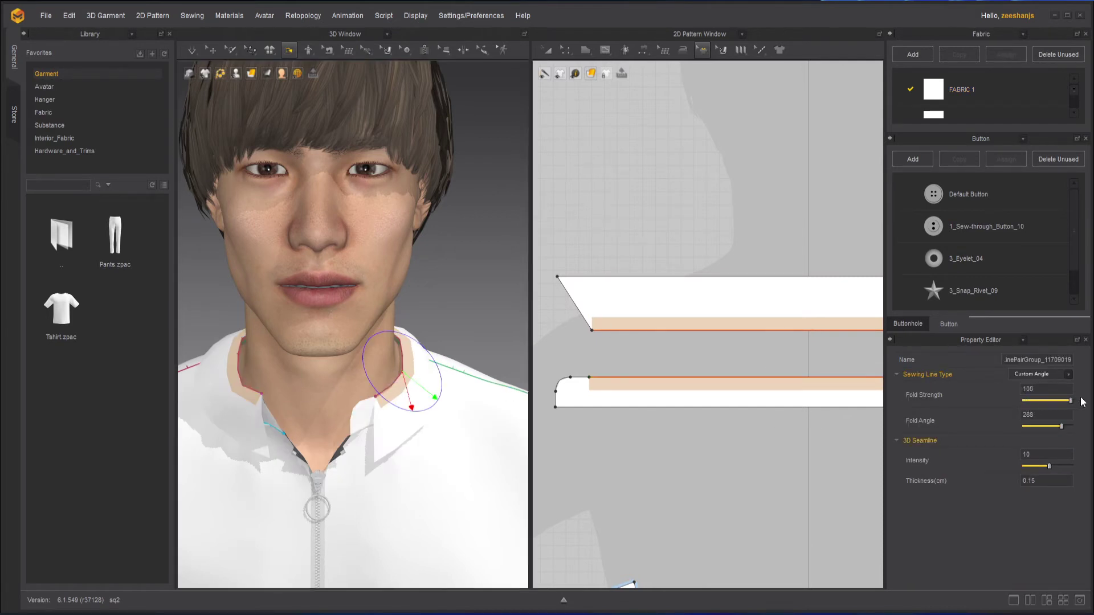
right_click_drag(368, 421, 417, 395)
left_click(193, 49)
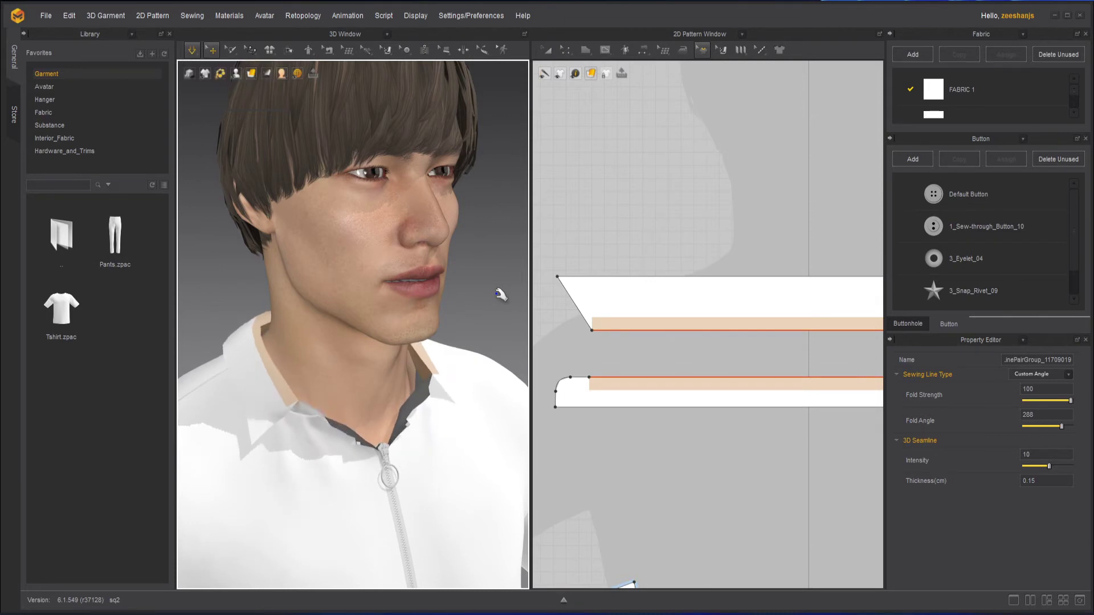
left_click(481, 308)
Step: Pull the collar's front point down over the stand during simulation, check the side and back, and stop the simulation
right_click_drag(501, 317, 476, 322)
scroll(475, 322, "up", 3)
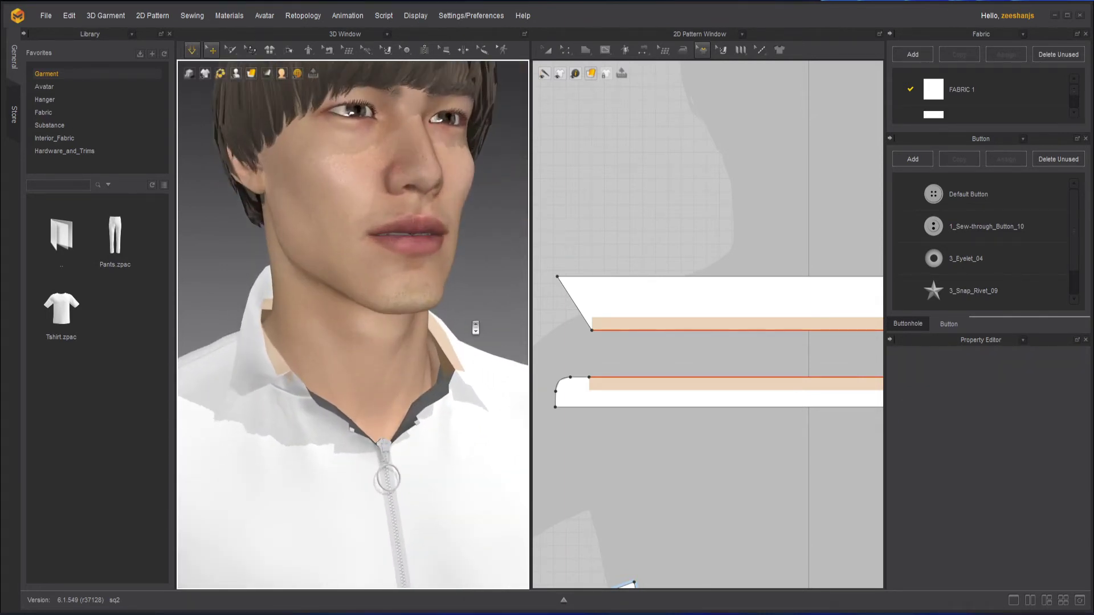
left_click_drag(254, 378, 241, 441)
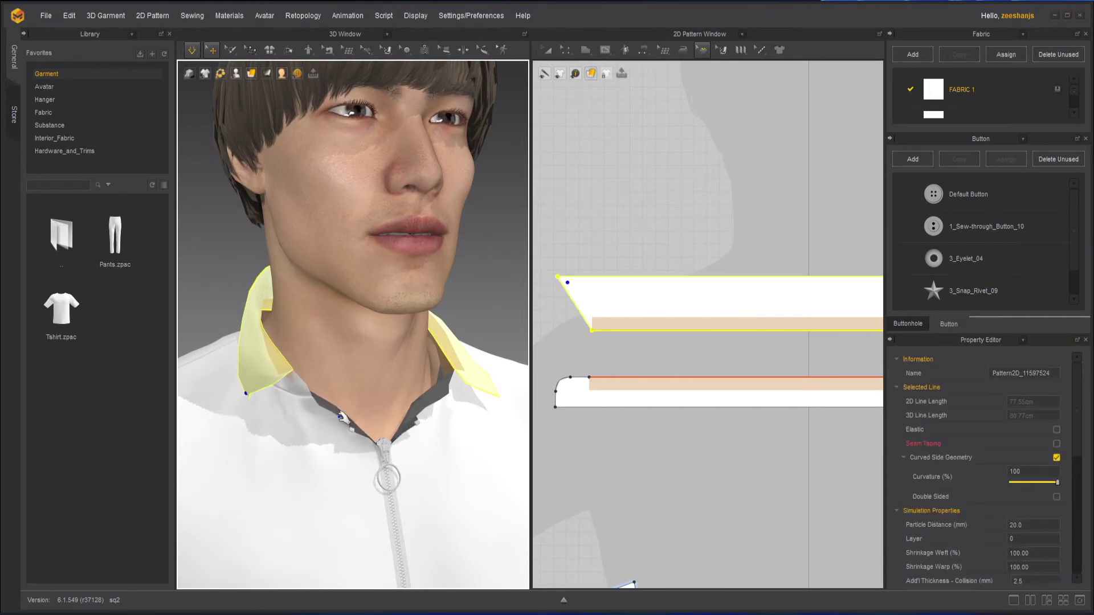
scroll(276, 415, "down", 2)
right_click_drag(334, 403, 282, 412)
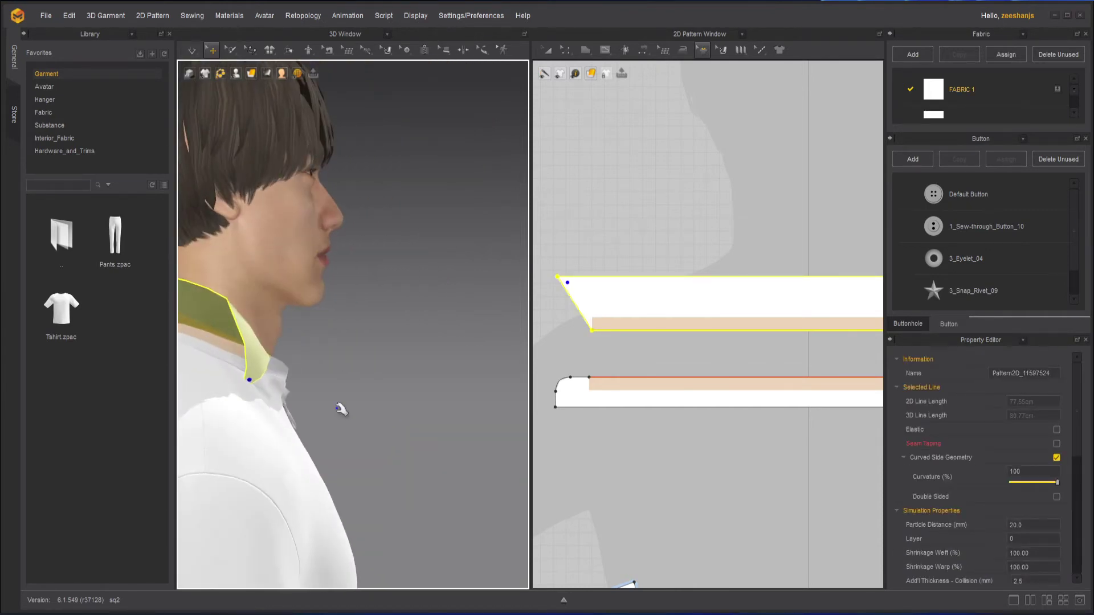
right_click_drag(406, 418, 476, 433)
key("space")
scroll(326, 341, "up", 1)
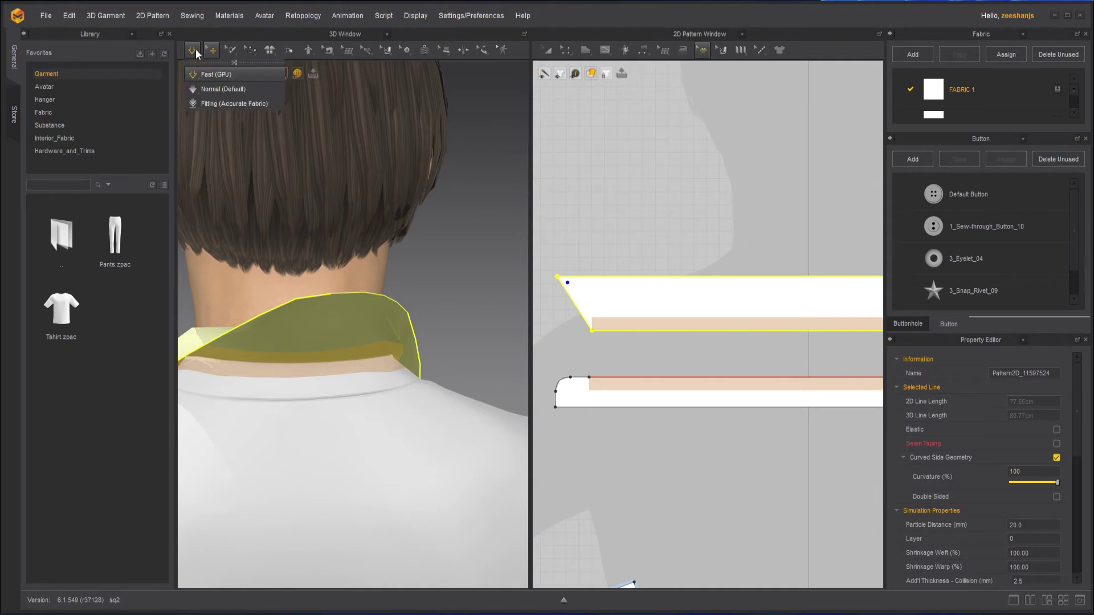
left_click(195, 52)
Step: Create a Line Tack joining the raised back part of the collar to the shirt's back below the stand, using four points on each line
middle_click_drag(393, 311, 475, 302)
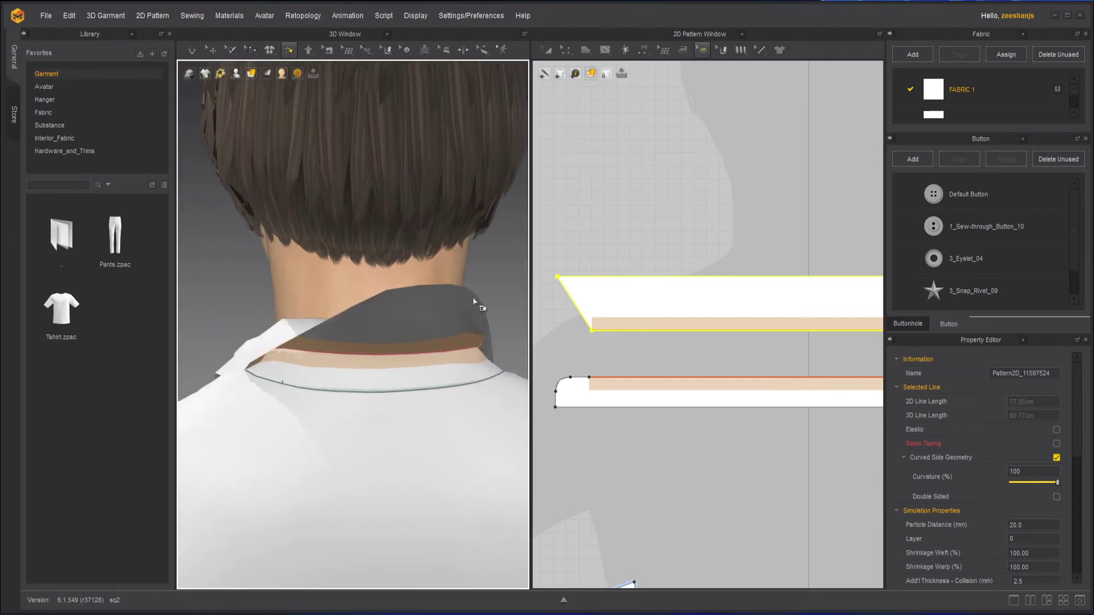
left_click(368, 52)
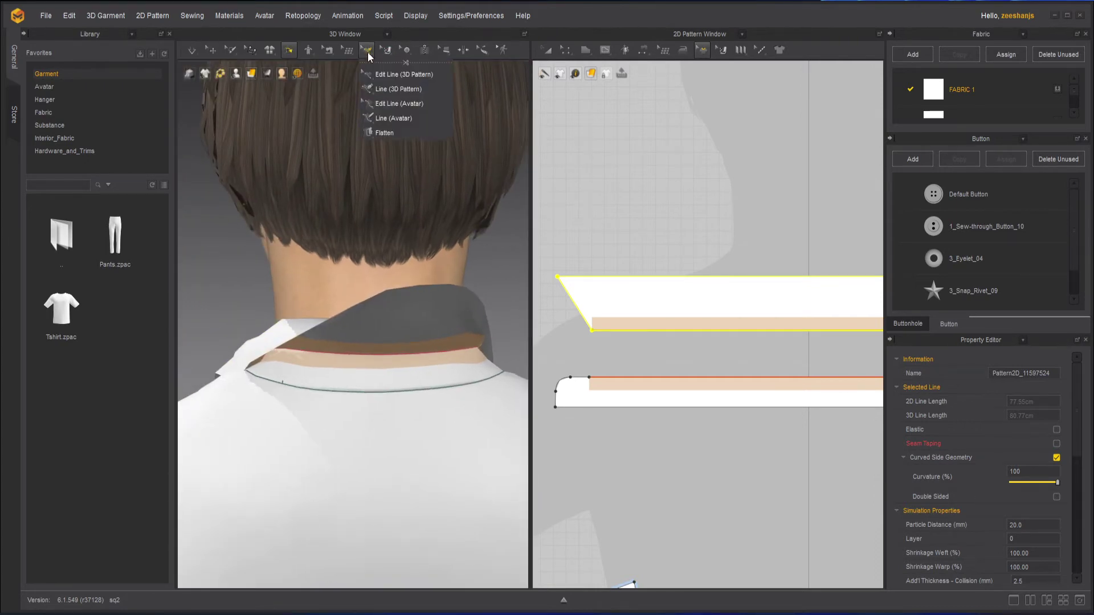
left_click(288, 50)
left_click(367, 52)
left_click(249, 50)
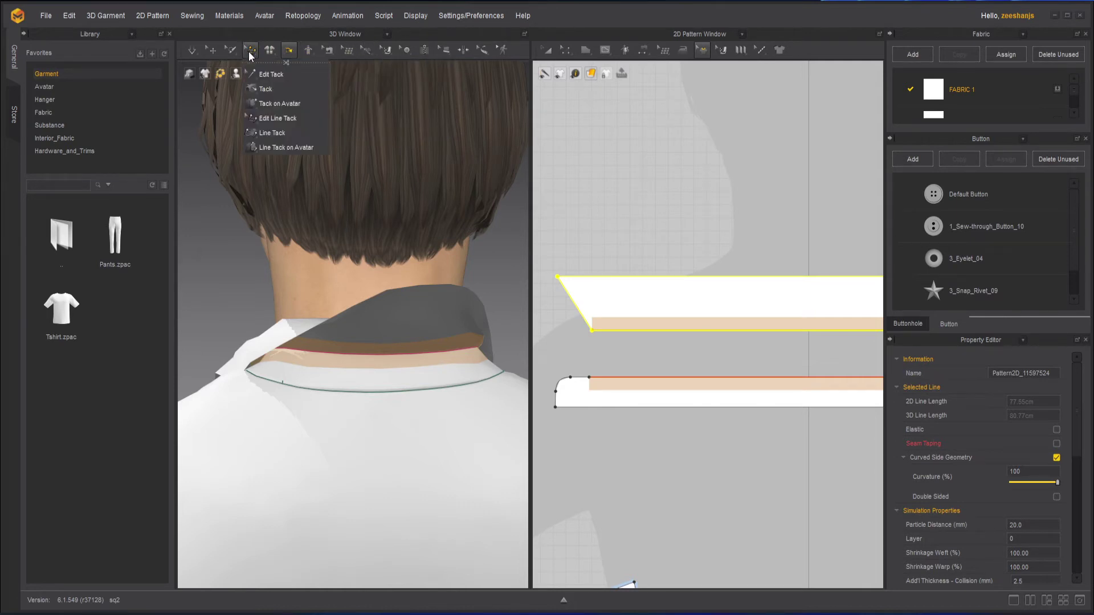
left_click(296, 135)
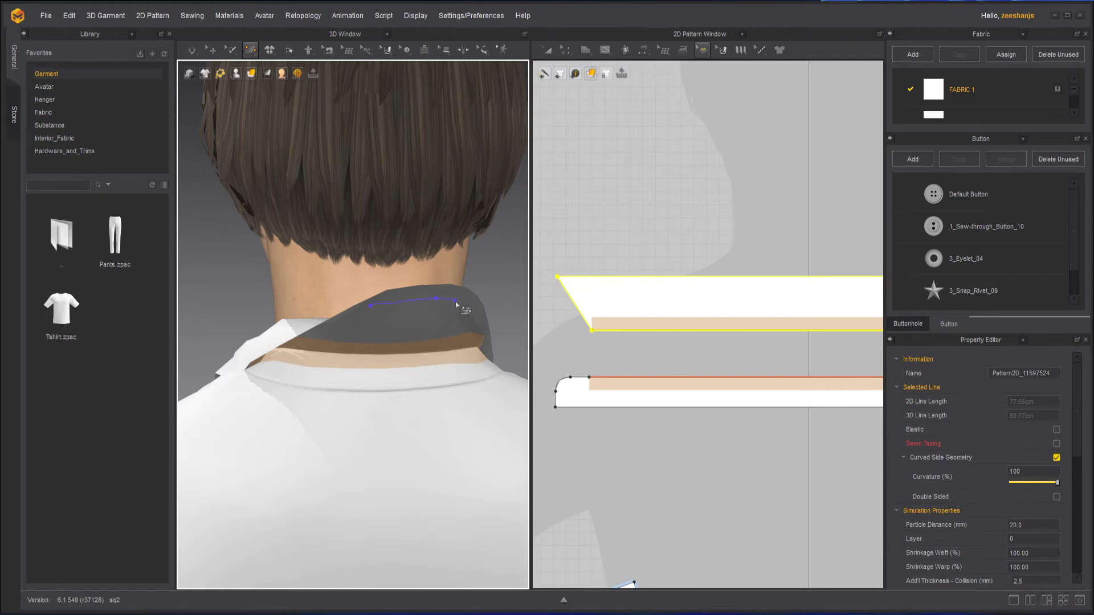
right_click_drag(454, 308, 437, 333)
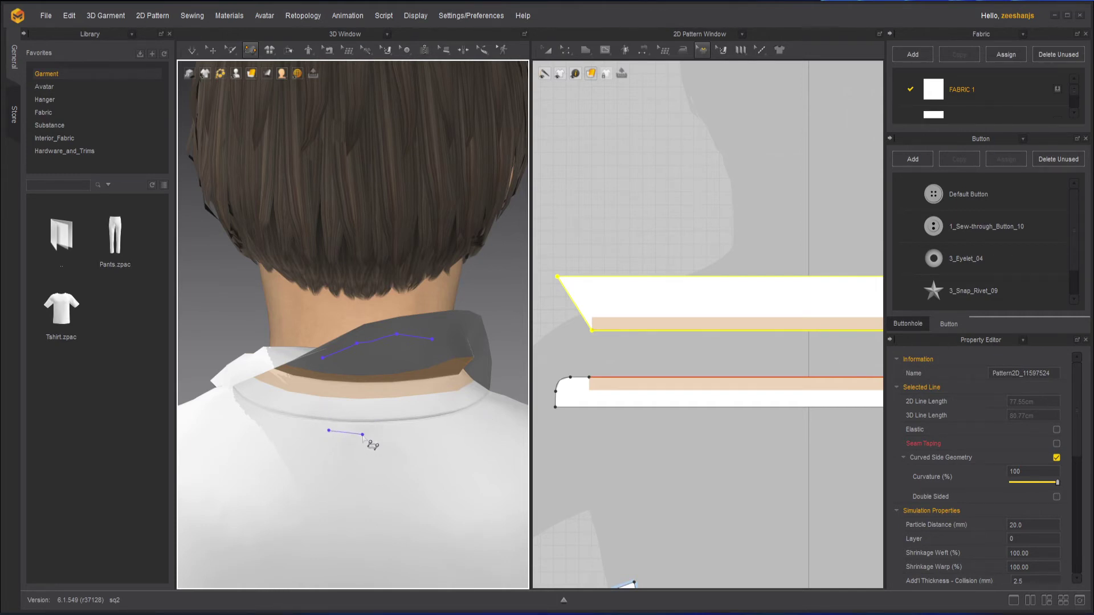
left_click(416, 432)
key("Return")
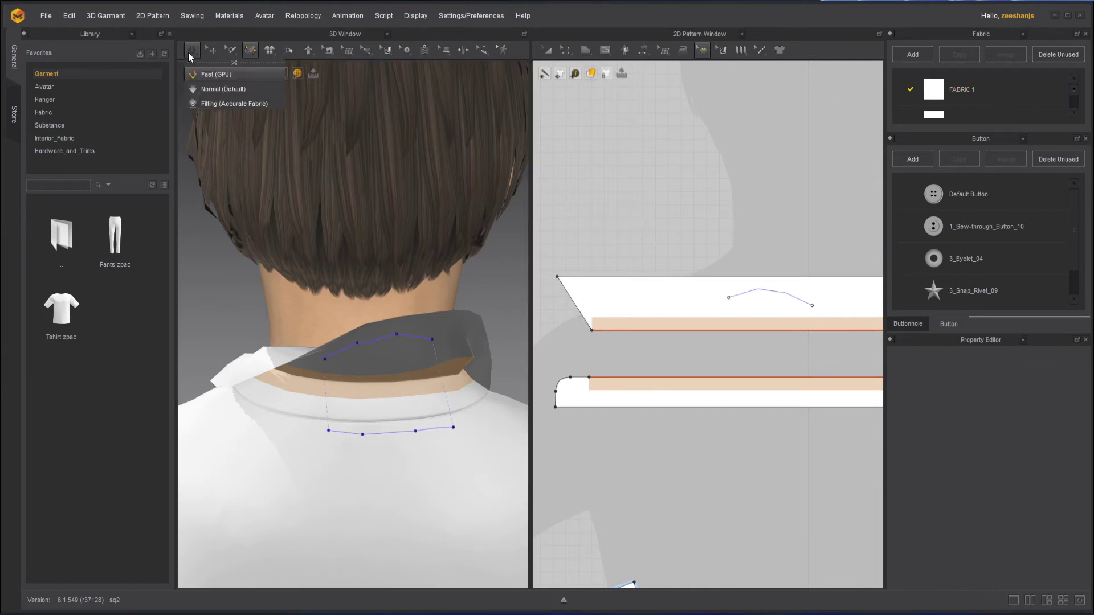
Step: Simulate the line-tacked collar, pull its back and remaining raised part down over the stand, and stop the simulation
left_click(193, 52)
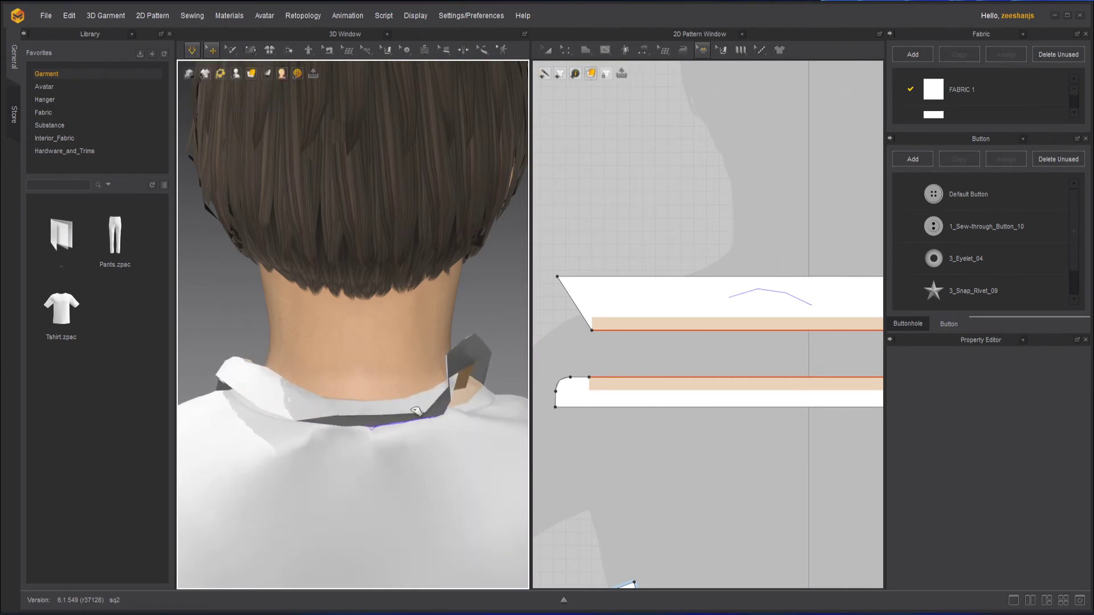
mouse_move(418, 420)
left_mouse_down()
mouse_move(425, 452)
mouse_move(411, 412)
left_mouse_up()
left_click_drag(484, 348, 532, 413)
left_click_drag(381, 396, 404, 341)
left_click_drag(469, 371, 487, 399)
key("space")
right_click_drag(434, 408, 465, 409)
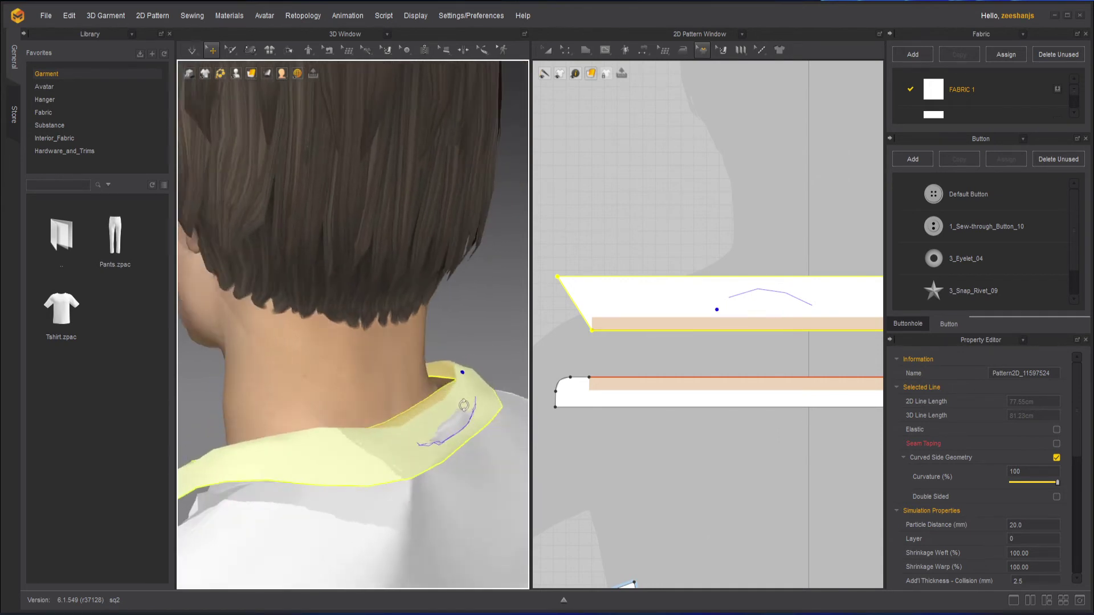
Step: Resume the simulation and adjust the back of the collar so it lies flat around the neck
key("space")
left_click_drag(465, 410, 389, 412)
left_click(375, 434)
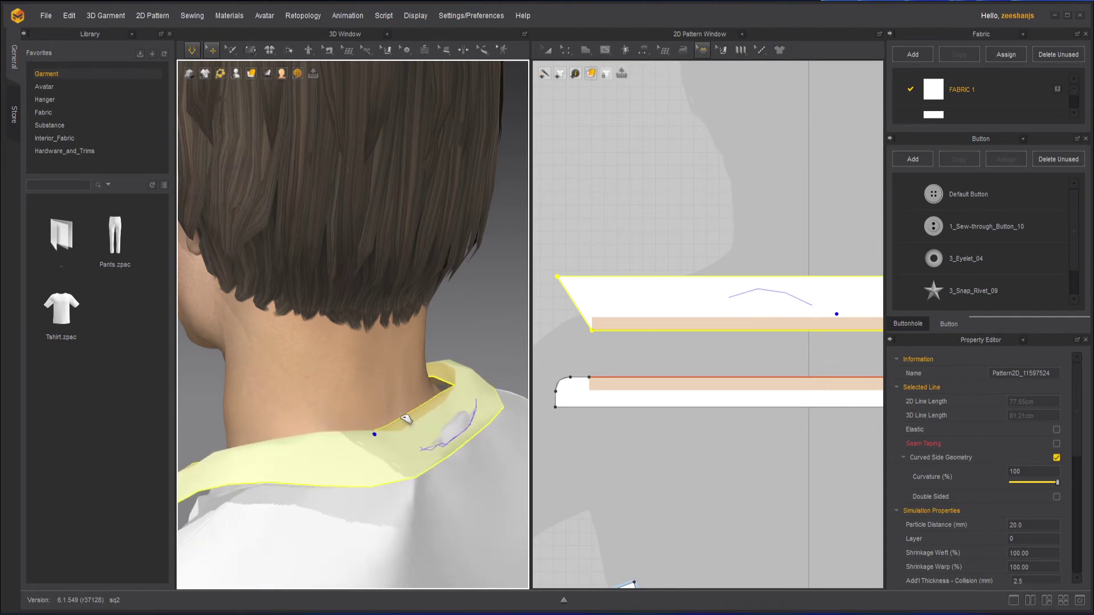
left_click(415, 391)
left_click(490, 305)
scroll(425, 384, "down", 3)
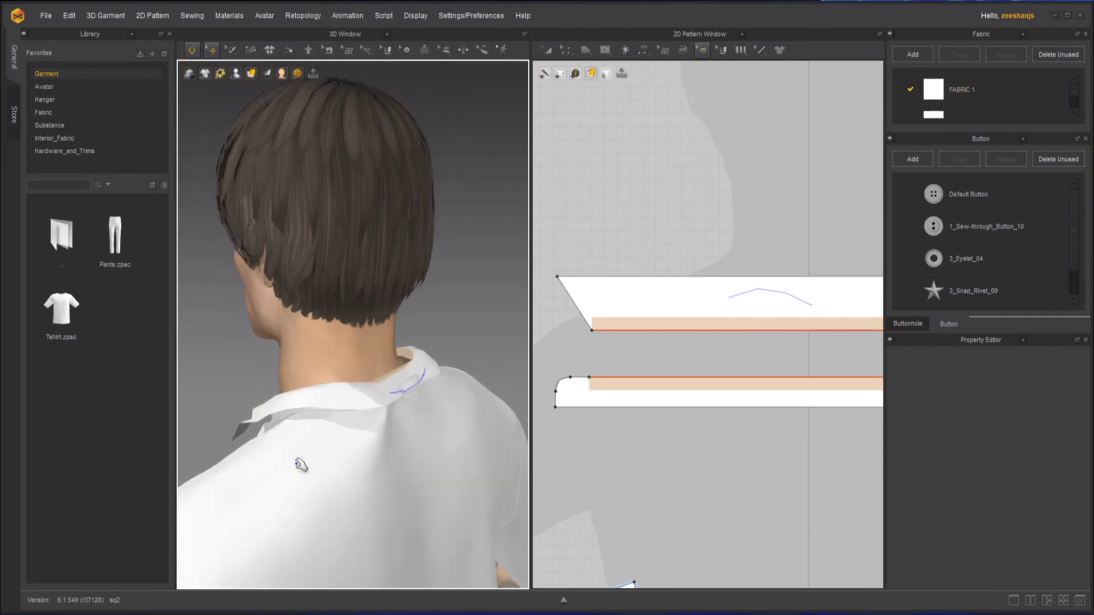
Step: Pull the collar's front points outward and down over the shirt front during simulation, and stop the simulation
right_click_drag(310, 479, 303, 411)
left_click(414, 391)
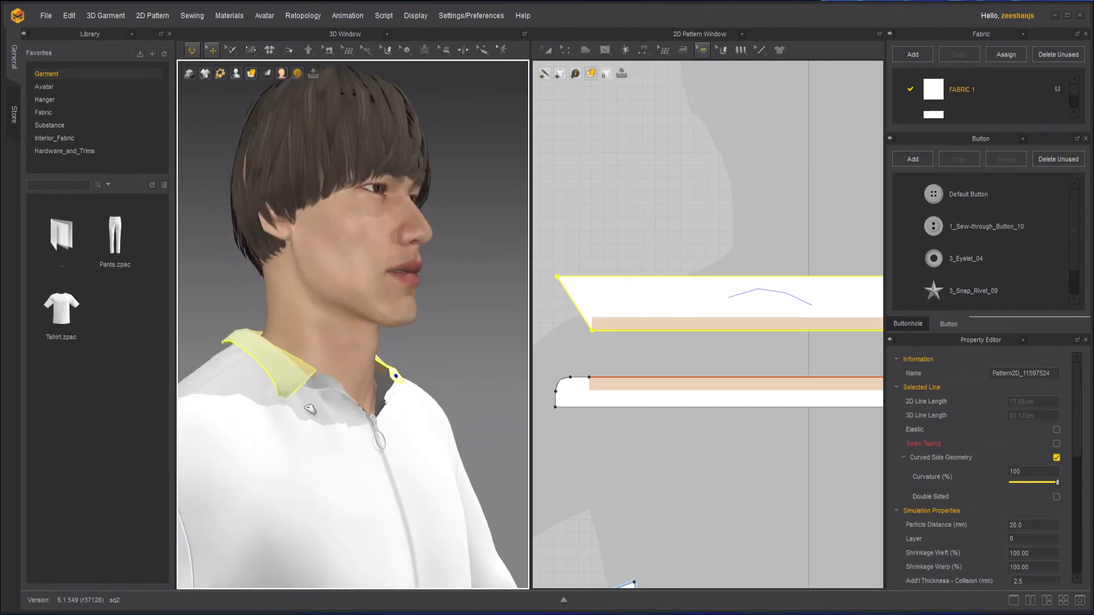
left_click(291, 401)
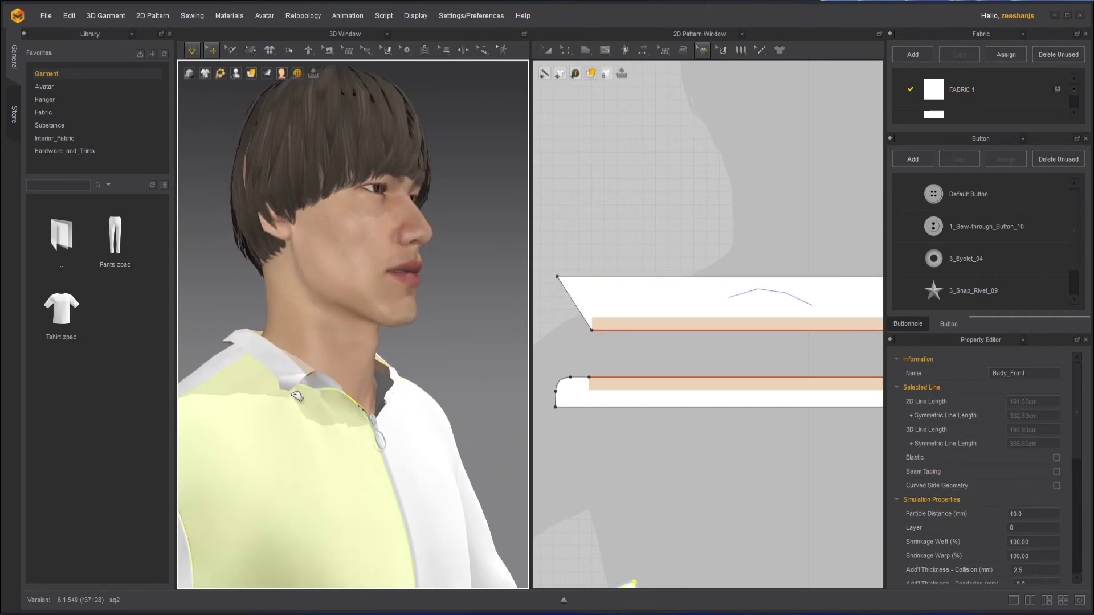
left_click(296, 359)
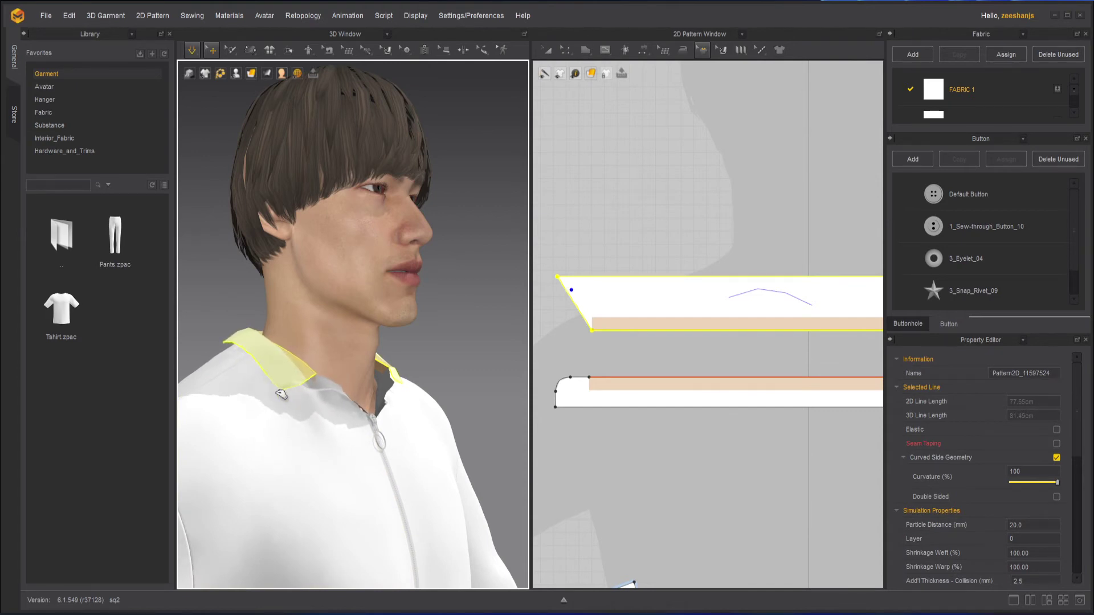
mouse_move(285, 395)
left_mouse_down()
mouse_move(291, 375)
mouse_move(303, 384)
left_mouse_up()
right_click_drag(353, 415, 277, 425)
left_click_drag(300, 392, 271, 407)
left_click(261, 329)
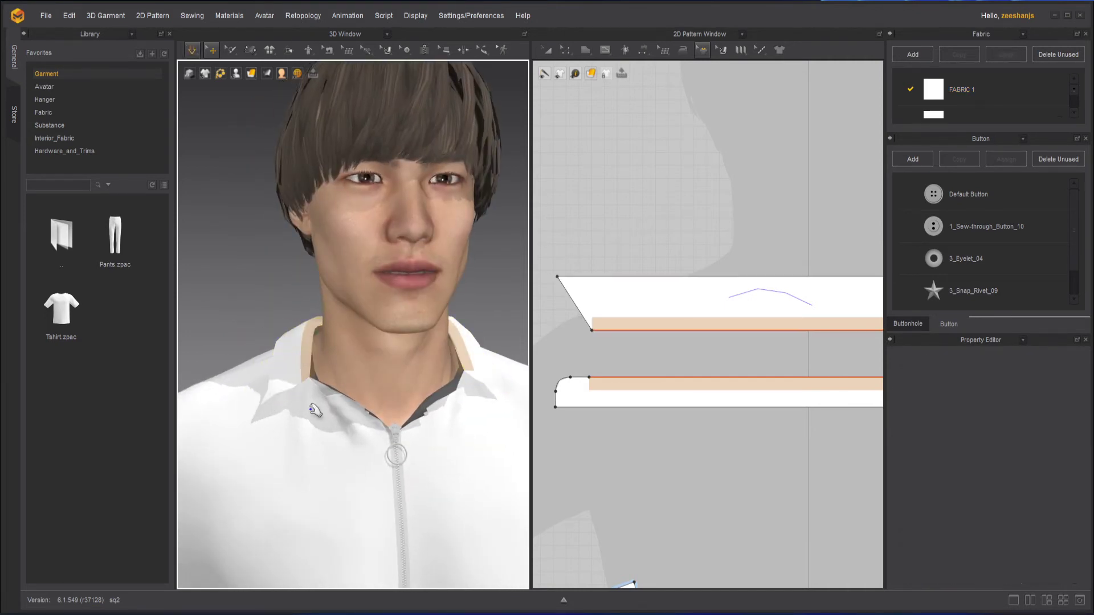
mouse_move(326, 414)
right_mouse_down()
mouse_move(427, 415)
mouse_move(315, 408)
right_mouse_up()
key("space")
Step: Turn off seam taping on the stand's upper edge
left_click(251, 50)
left_click(645, 377)
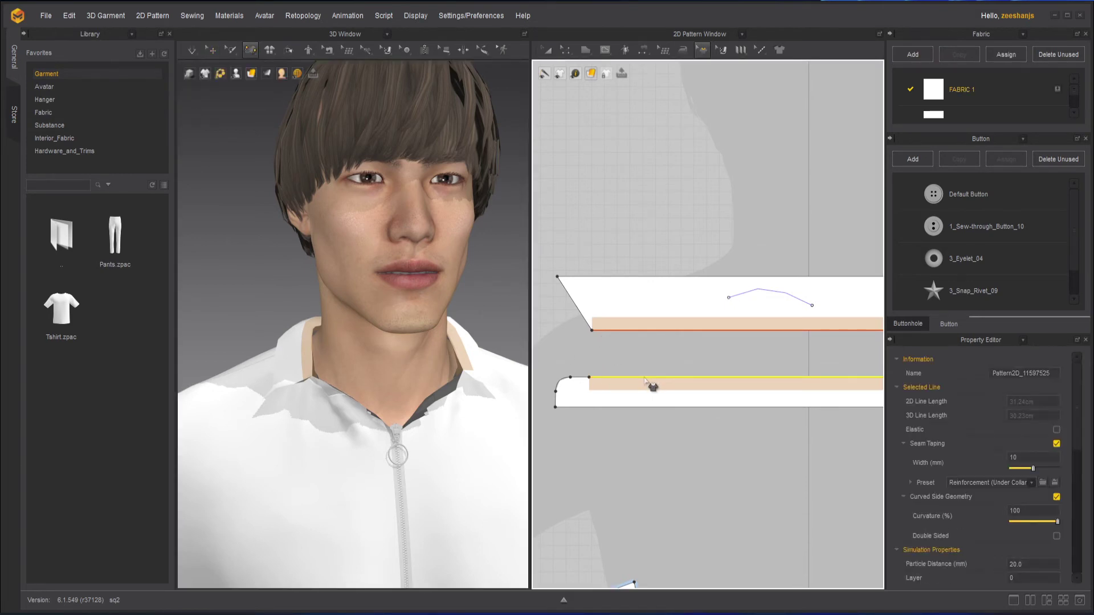
left_click(645, 378)
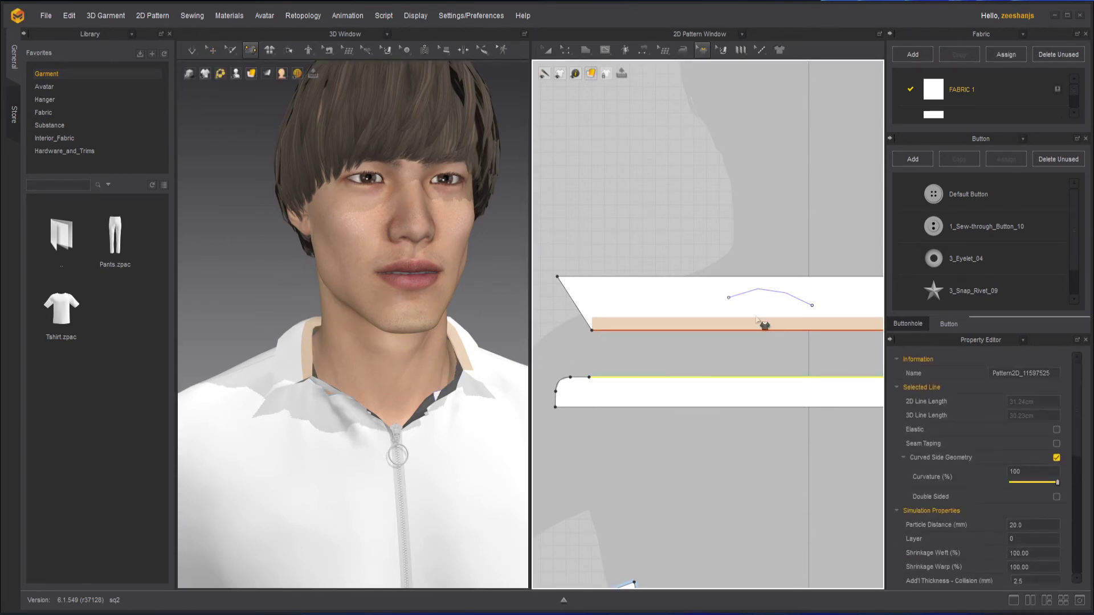
Step: Examine the collar's line tack with Edit Line Tack on the 2D collar pattern and at the back of the 3D garment
middle_click_drag(798, 321, 711, 329)
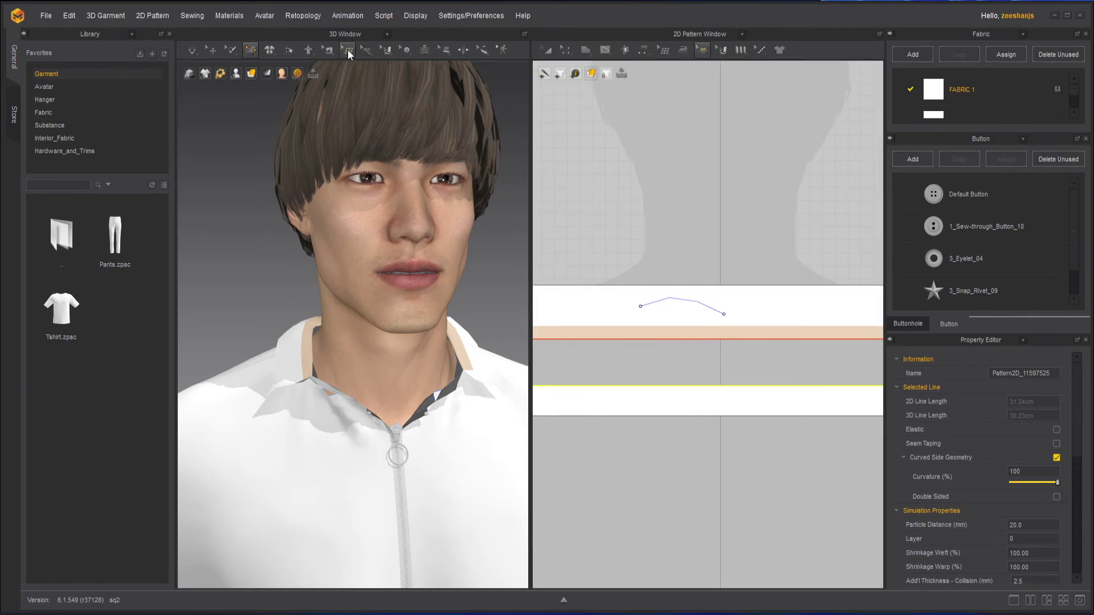
left_click(252, 50)
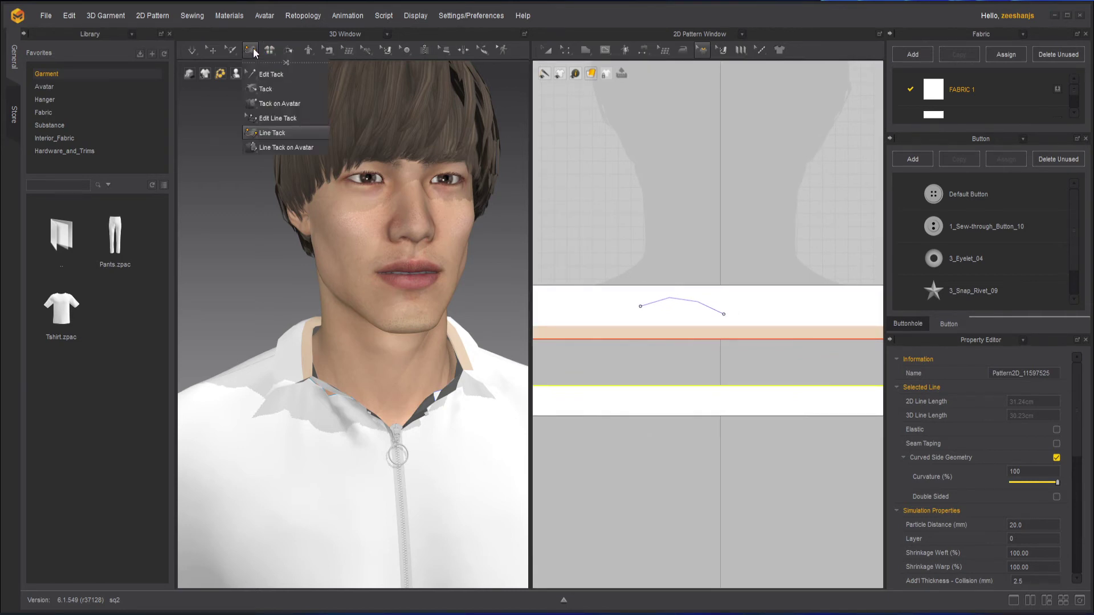
left_click(293, 118)
scroll(712, 333, "up", 2)
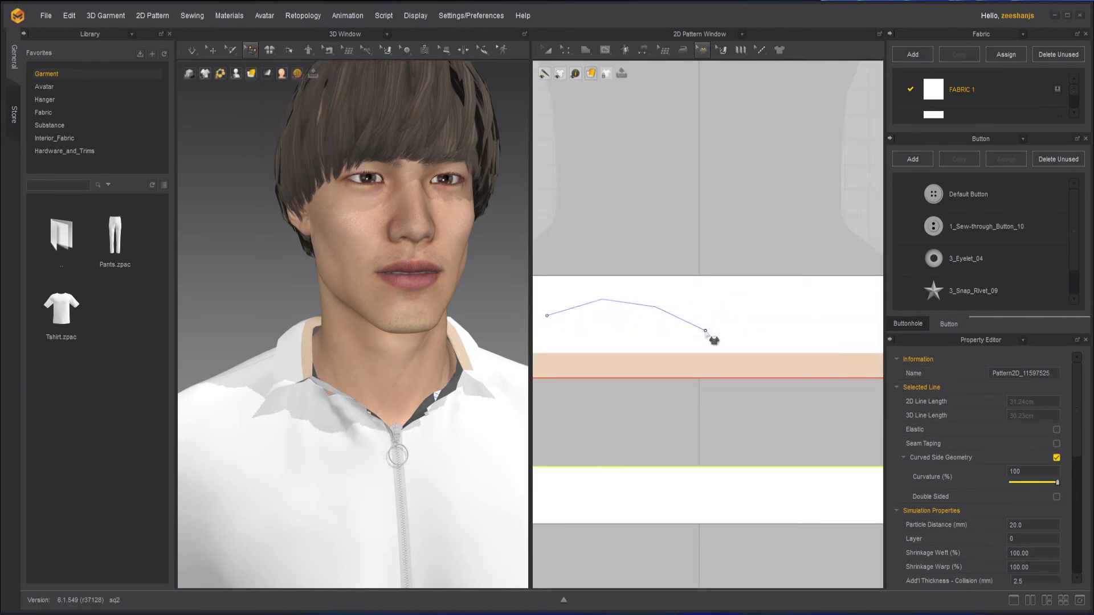
left_click(706, 331)
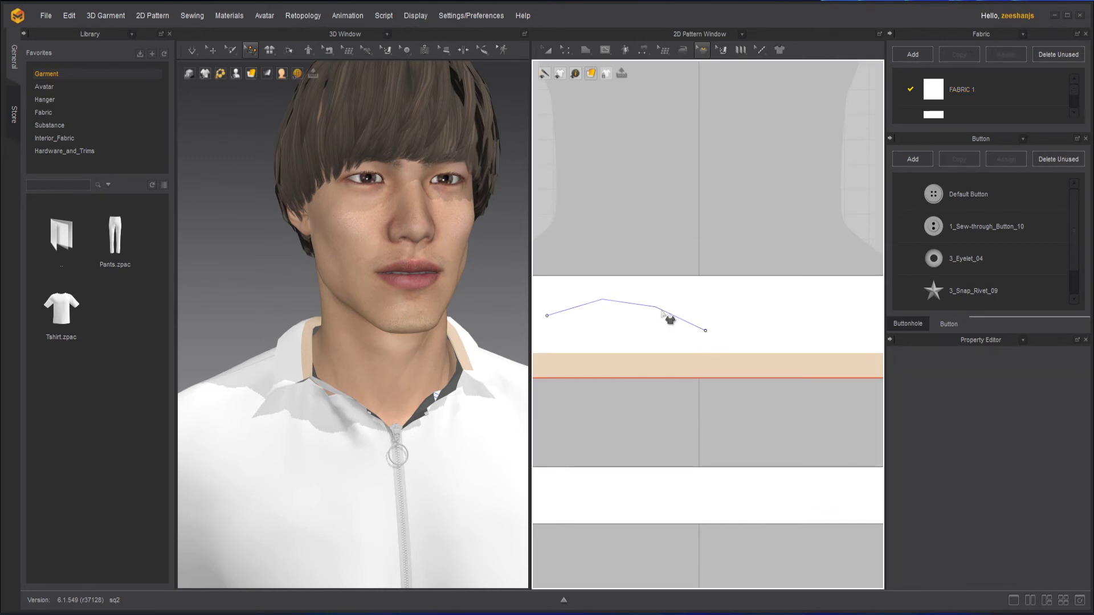
scroll(595, 337, "down", 2)
right_click_drag(610, 339, 737, 320)
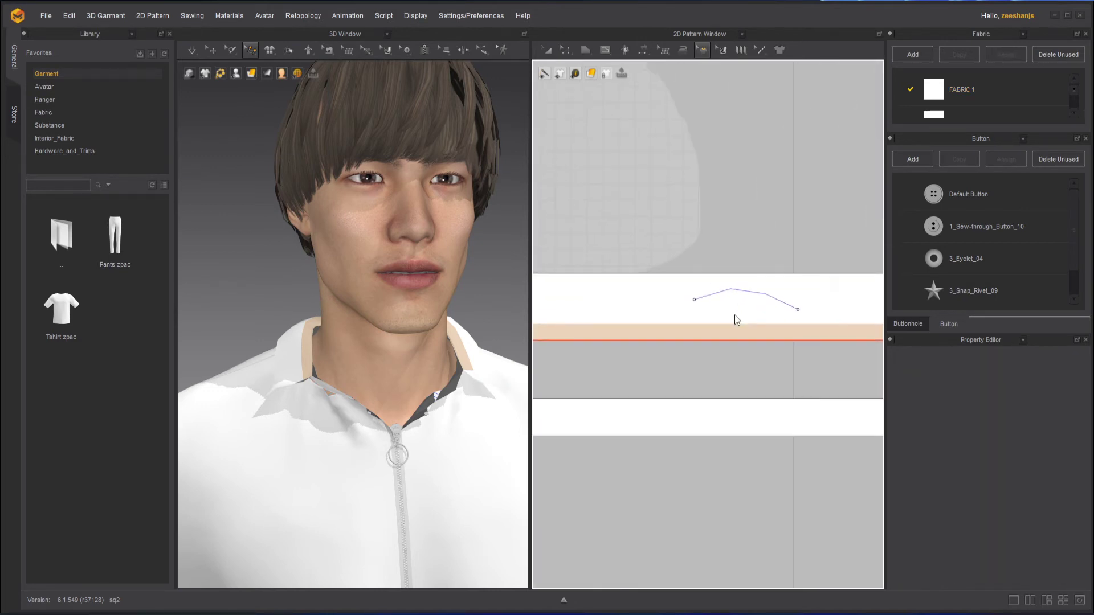
right_click_drag(403, 375, 482, 436)
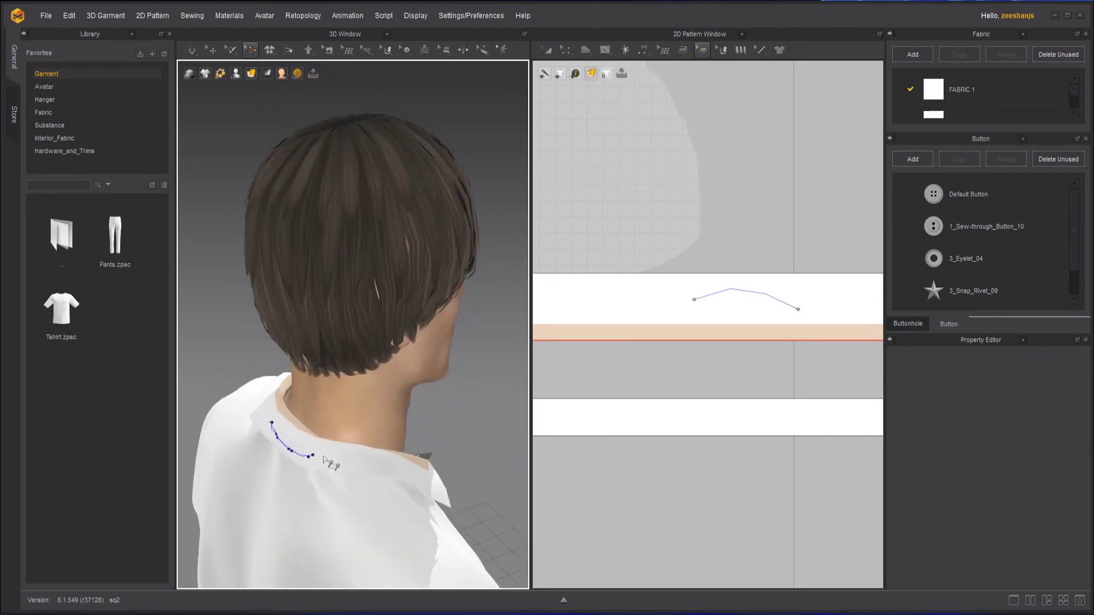
right_click_drag(331, 457, 401, 403)
Step: Start the simulation and pull the collar's front point outward over the shirt front
left_click(212, 49)
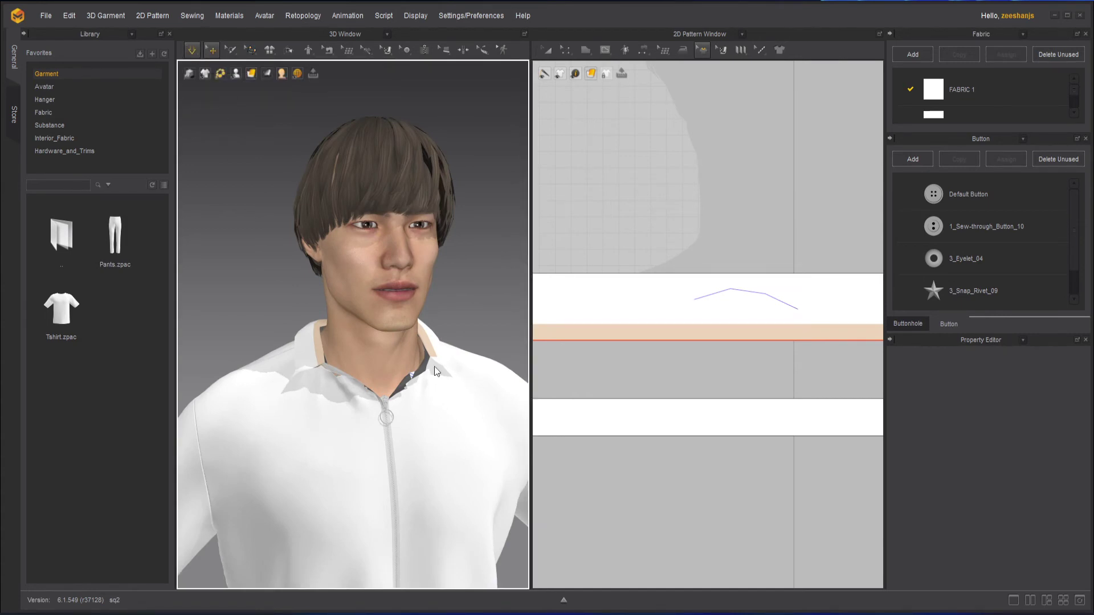
left_click(192, 49)
left_click_drag(452, 380, 471, 312)
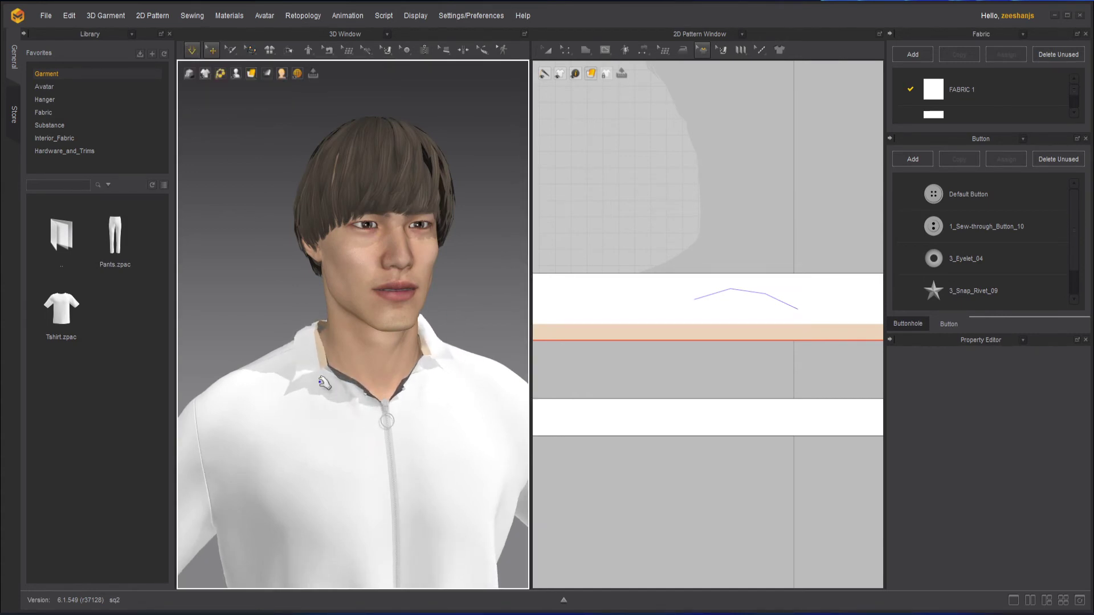
Step: Adjust the collar over its stand at the side and back of the neck while the simulation runs
right_click_drag(325, 383, 435, 403)
left_click(280, 376)
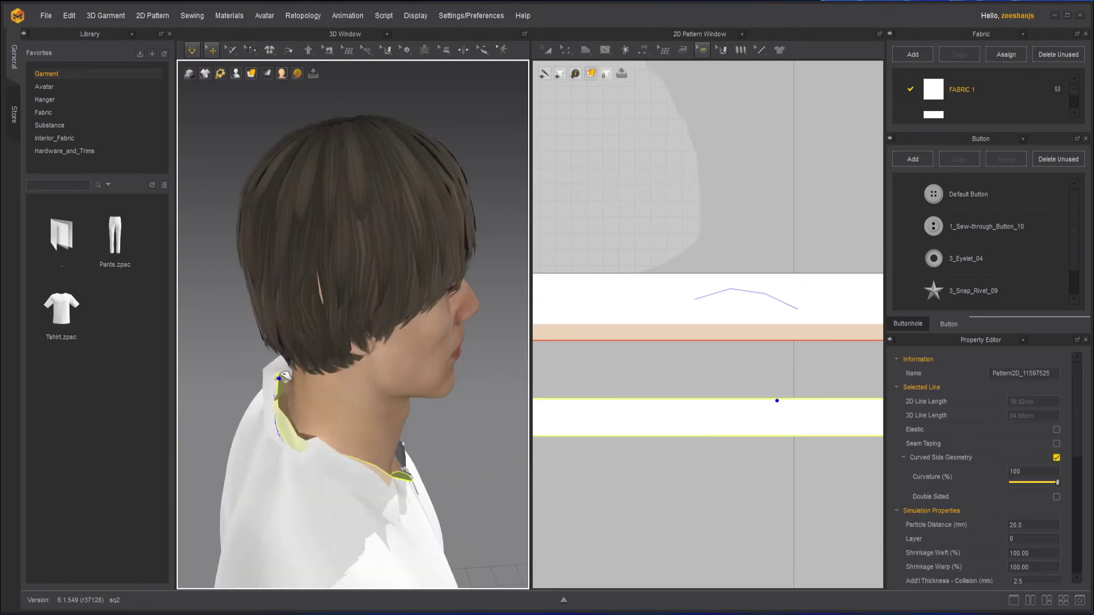
left_click(312, 419)
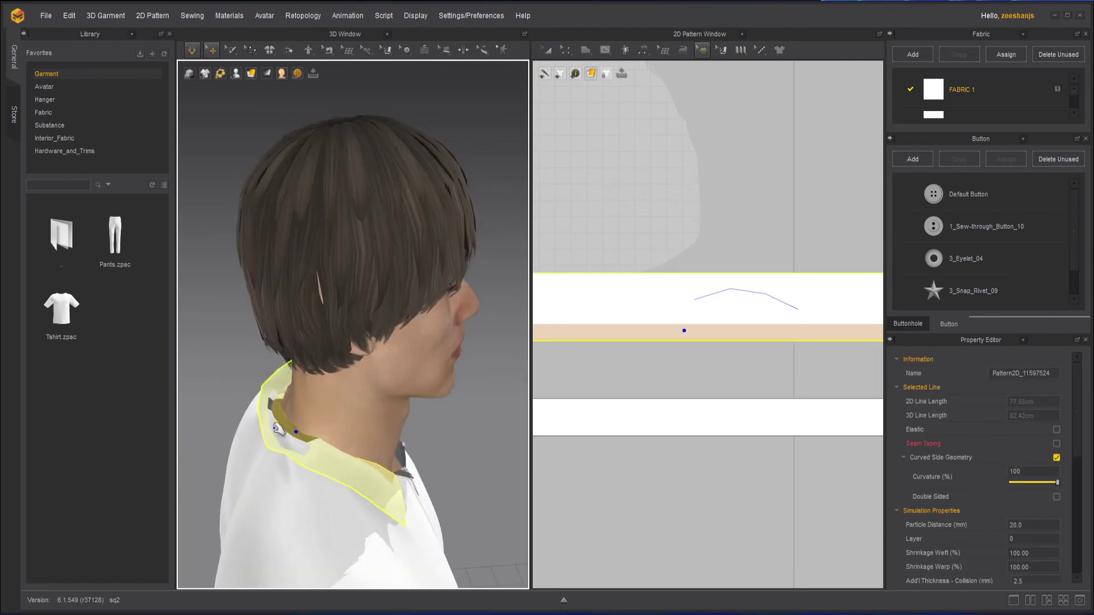
left_click(250, 420)
left_click_drag(264, 429, 365, 431)
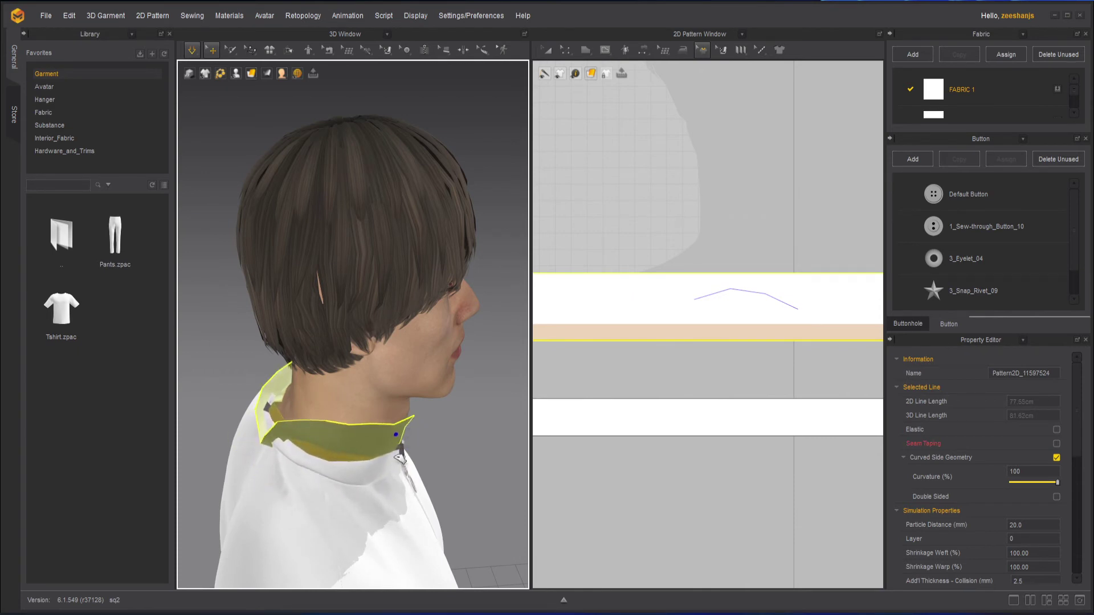
mouse_move(326, 445)
left_mouse_down()
mouse_move(320, 513)
mouse_move(345, 456)
mouse_move(344, 479)
mouse_move(371, 482)
mouse_move(373, 498)
left_mouse_up()
mouse_move(288, 442)
left_mouse_down()
mouse_move(264, 440)
mouse_move(268, 416)
mouse_move(257, 425)
left_mouse_up()
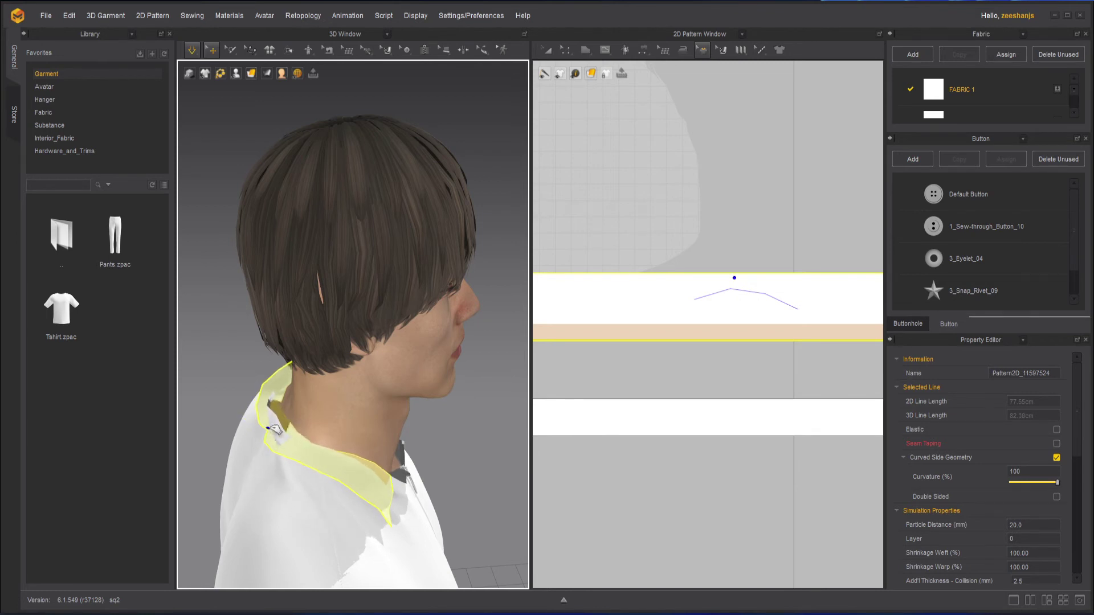
Step: Check the draped collar from the side and front, and stop the simulation
left_click(484, 420)
scroll(485, 416, "down", 3)
right_click_drag(486, 415, 349, 428)
scroll(442, 356, "up", 2)
left_click_drag(429, 336, 437, 365)
key("ctrl+z")
middle_click_drag(430, 344, 590, 155)
scroll(340, 347, "down", 2)
middle_click_drag(268, 444, 336, 403)
right_click_drag(337, 403, 383, 417)
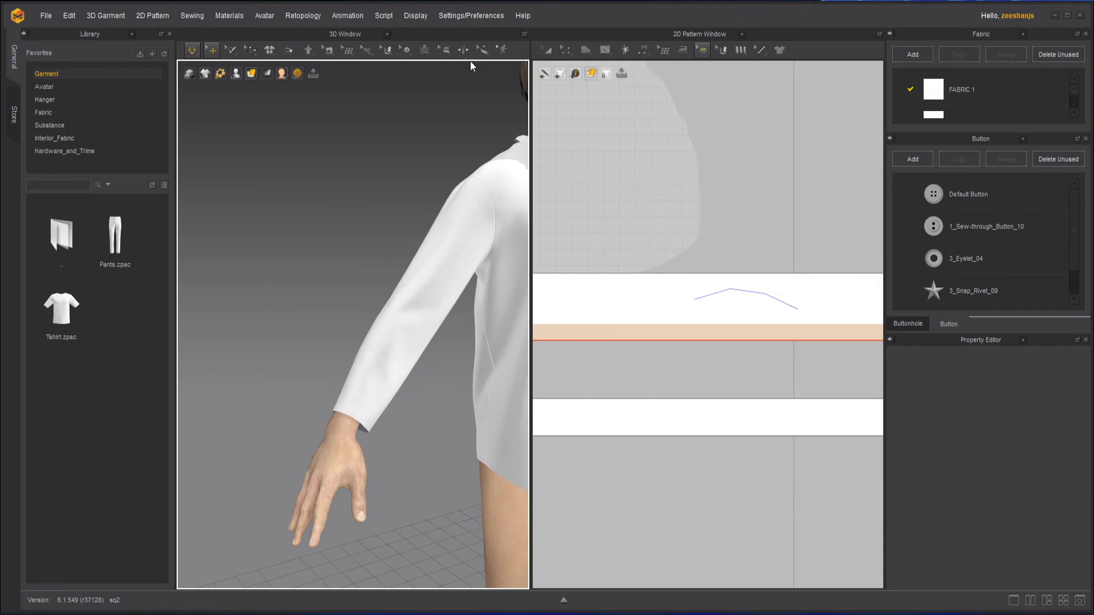
left_click(192, 50)
Step: Start an Offset as Internal Line from the sleeve pattern's hem edge with a distance of 8.50 cm
scroll(645, 297, "down", 8)
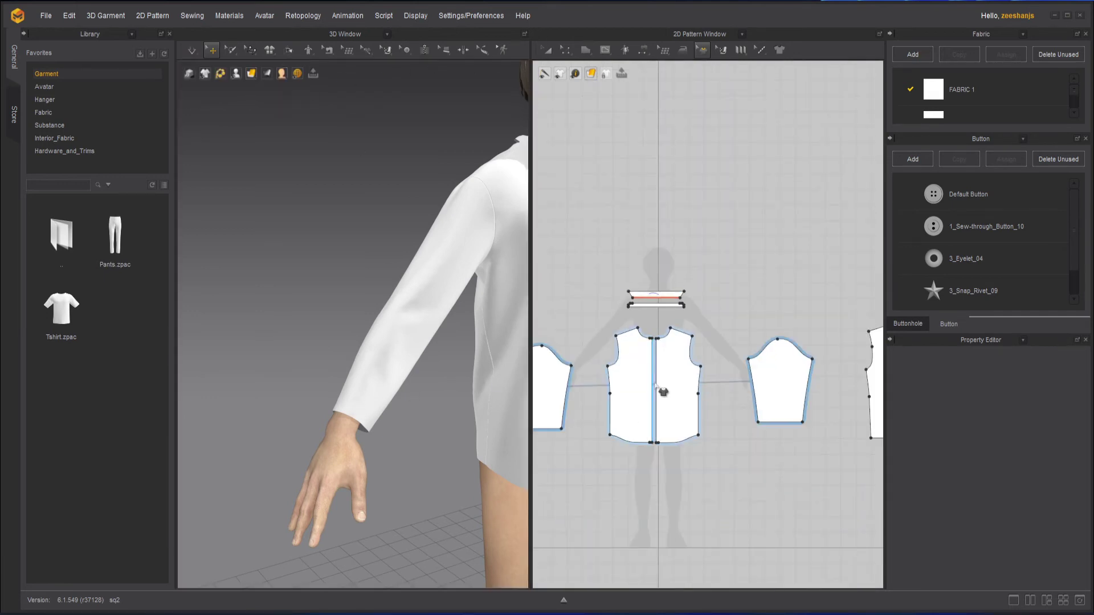
middle_click_drag(656, 385, 741, 363)
scroll(667, 376, "up", 3)
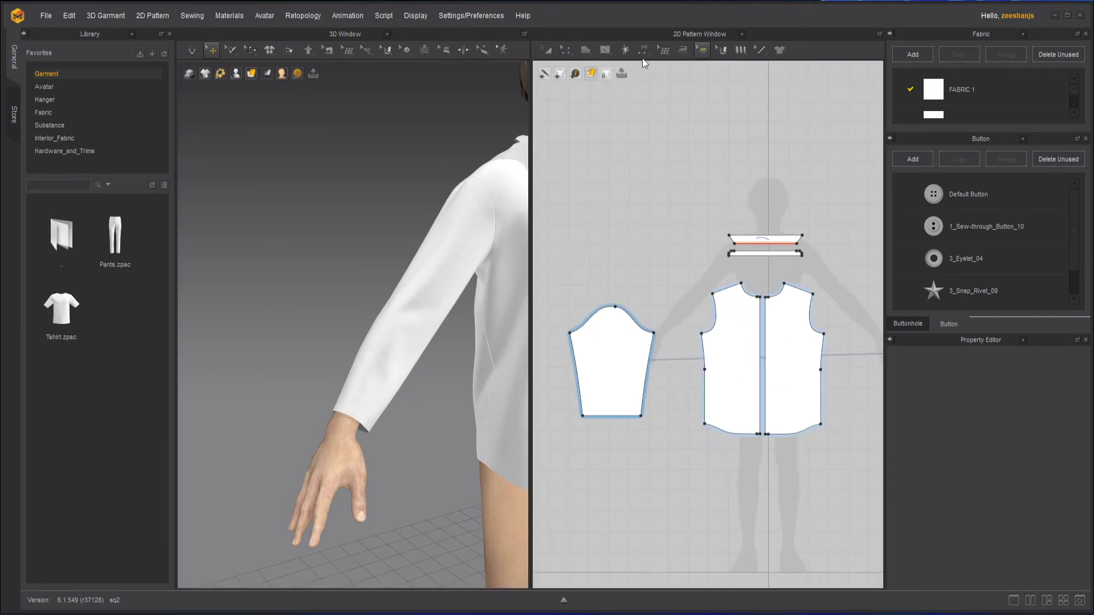
scroll(608, 350, "up", 5)
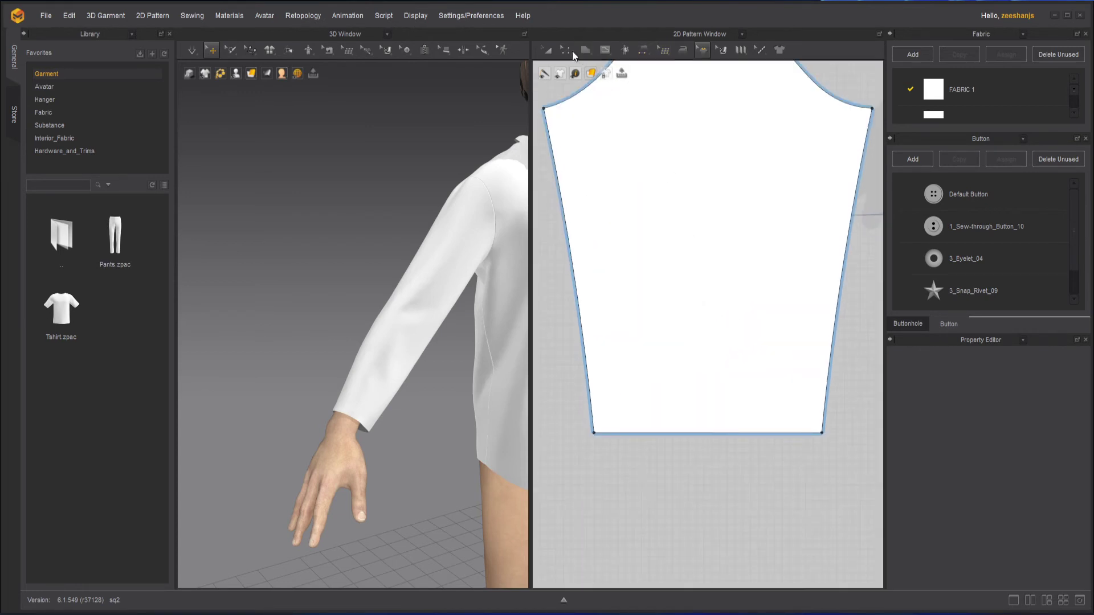
left_click(567, 52)
left_click(633, 93)
left_click(711, 434)
right_click(710, 437)
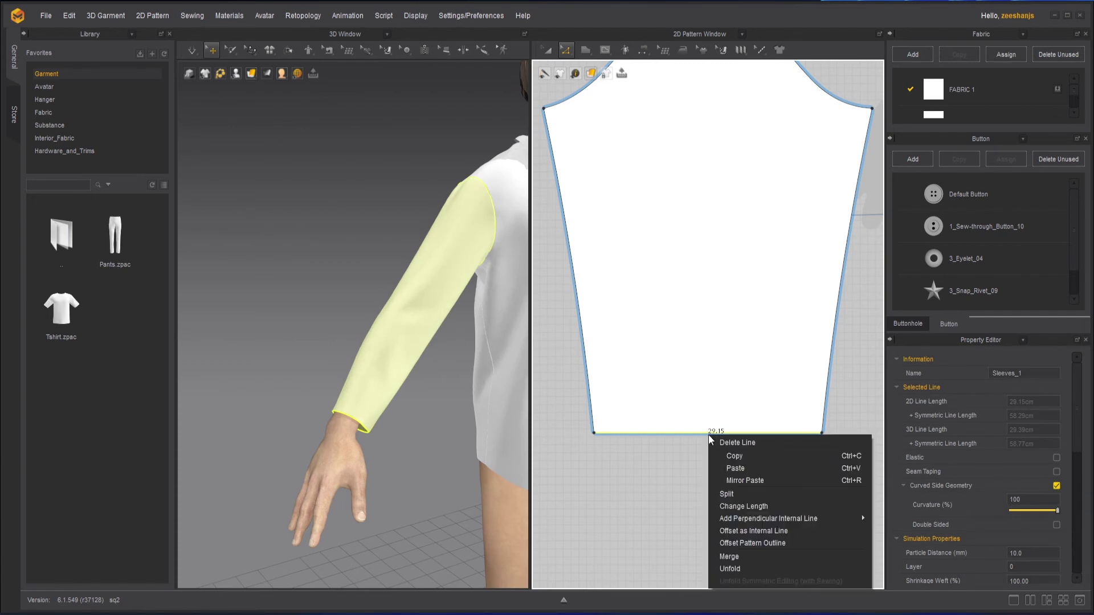
left_click(794, 533)
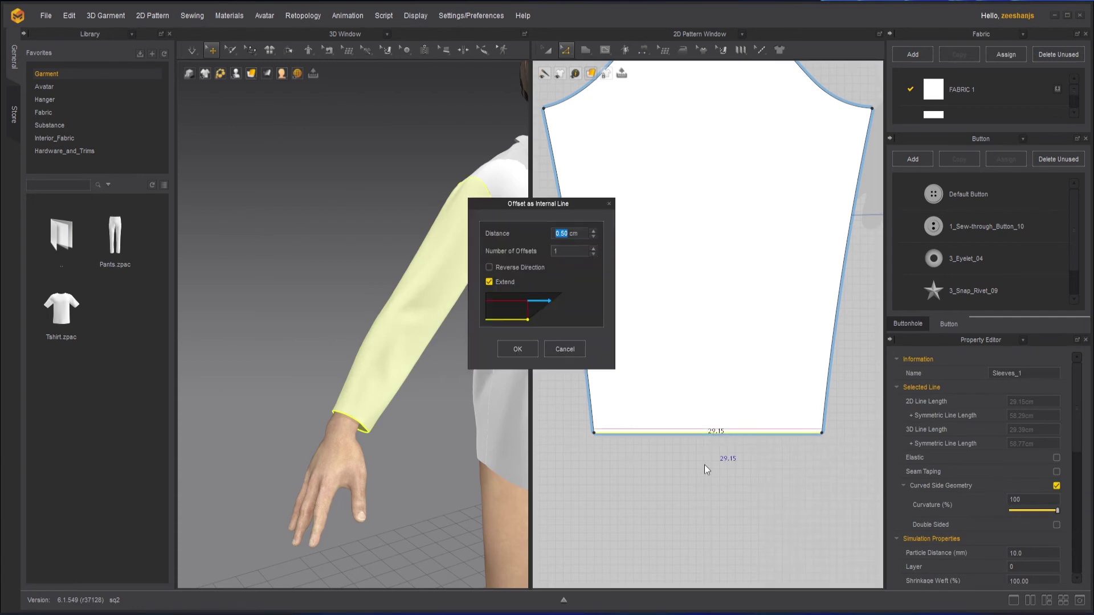
left_click(593, 232)
left_click(593, 231)
left_click(593, 232)
left_click(594, 231)
left_click(593, 231)
left_click(593, 232)
left_click(593, 231)
left_click(593, 231)
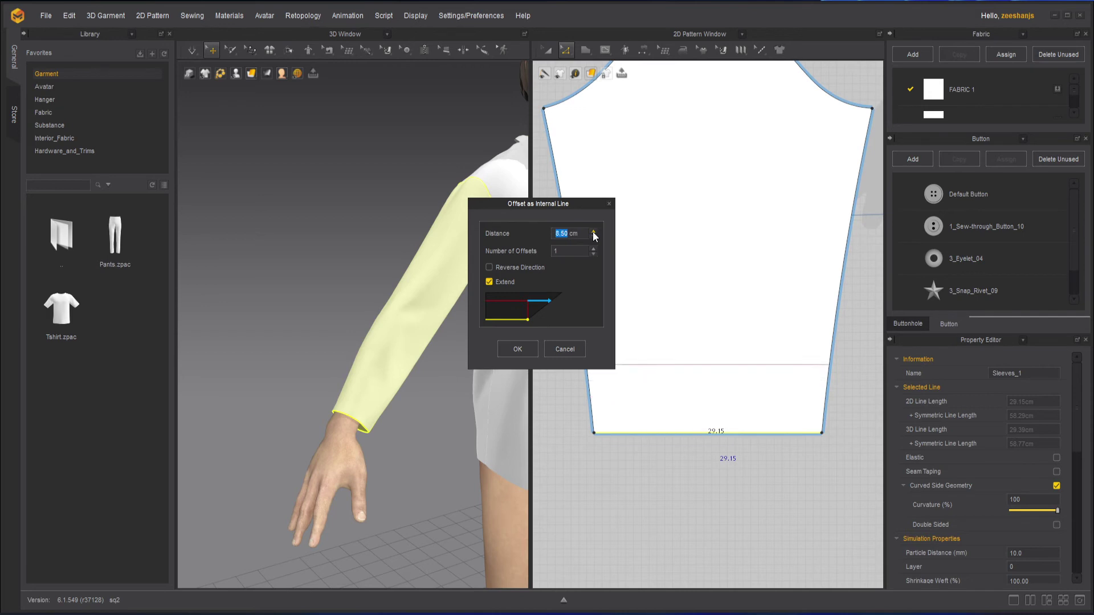
Step: Set the number of offsets to 3 and create the internal lines across the sleeve
left_click(489, 283)
left_click(596, 249)
left_click(596, 250)
left_click(519, 350)
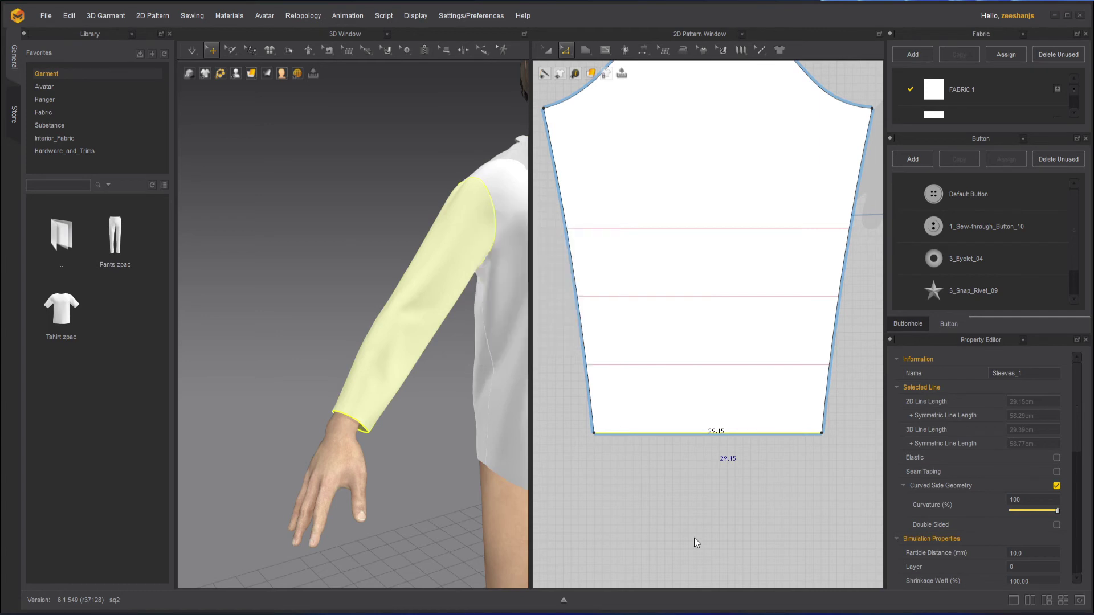
left_click(416, 429)
key("a")
scroll(426, 395, "up", 2)
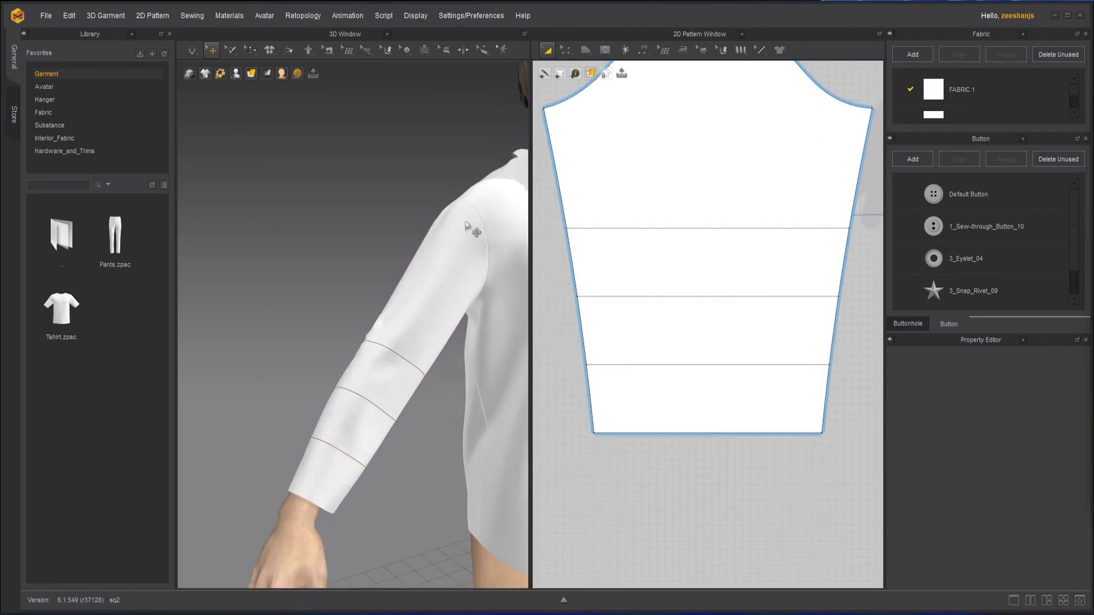
scroll(381, 410, "up", 3)
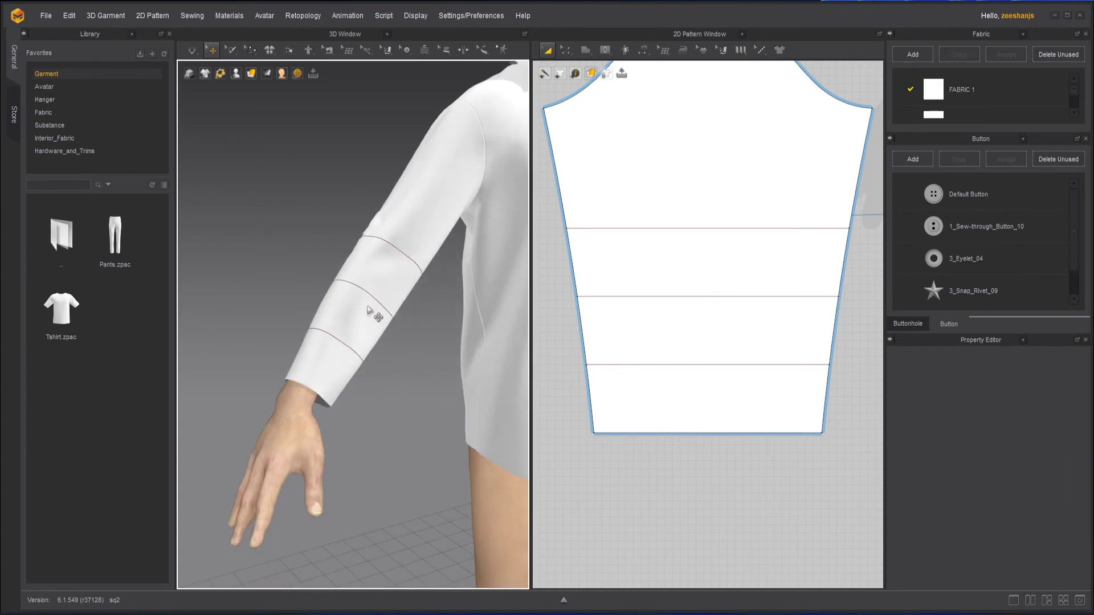
left_click(345, 353)
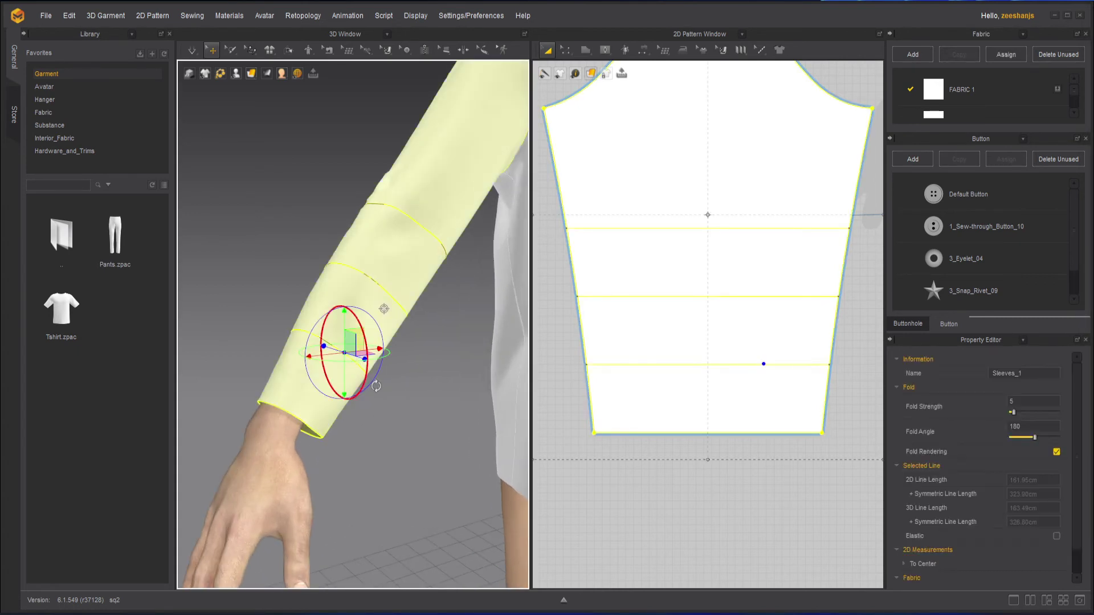
left_click(413, 365)
scroll(317, 312, "up", 3)
left_click(568, 51)
left_click(335, 361)
key("Escape")
left_click(350, 376)
scroll(387, 342, "up", 2)
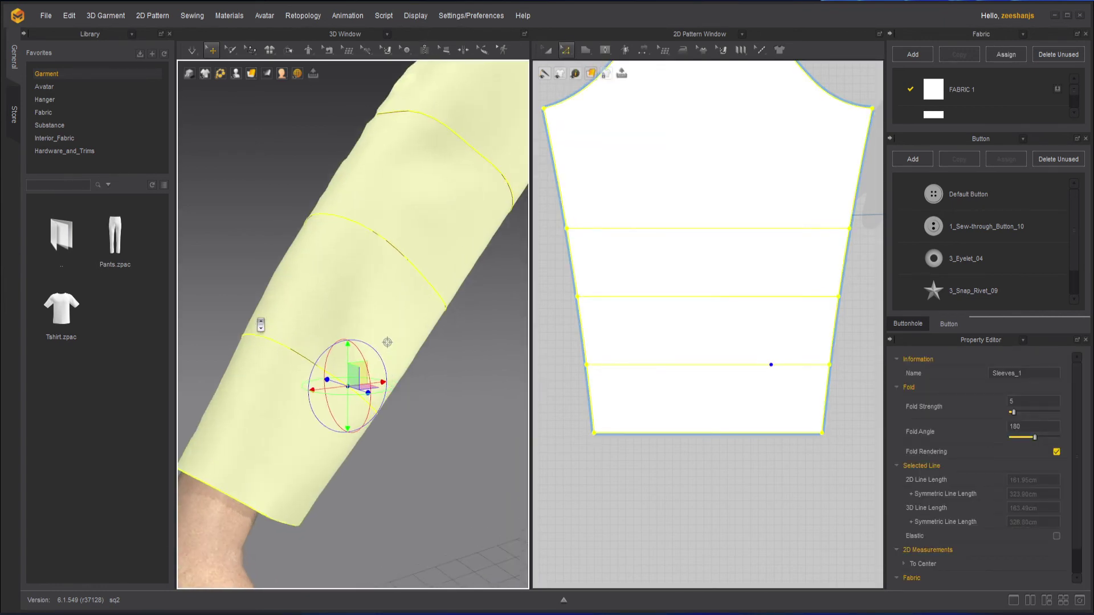
Step: Fold the sleeve end outward and up along the lowest internal line with Fold Arrangement, to a fold angle of about 301
left_click(666, 376)
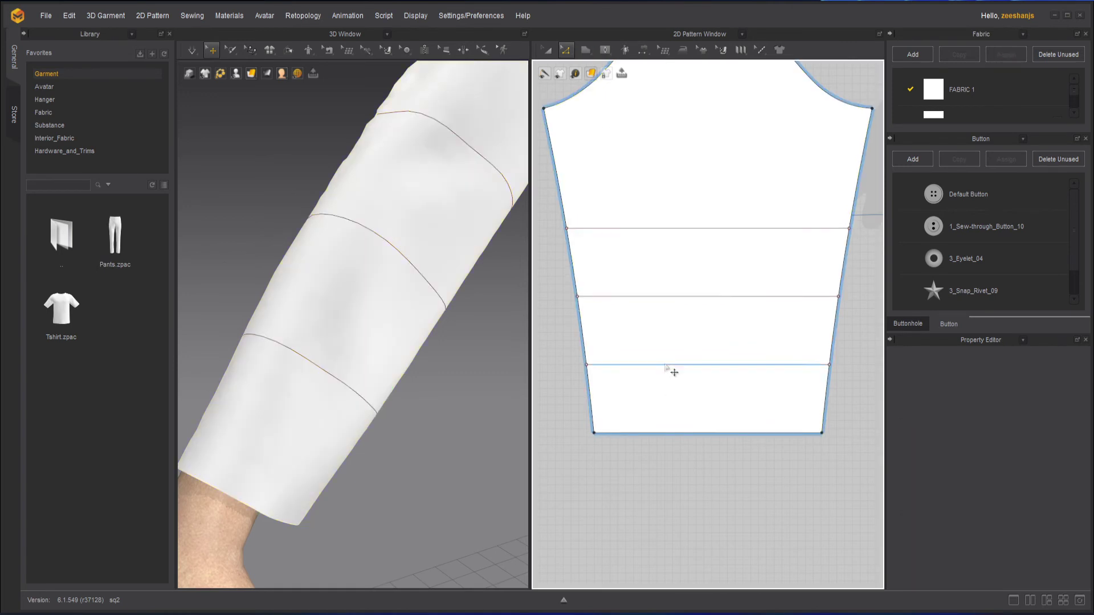
left_click(670, 365)
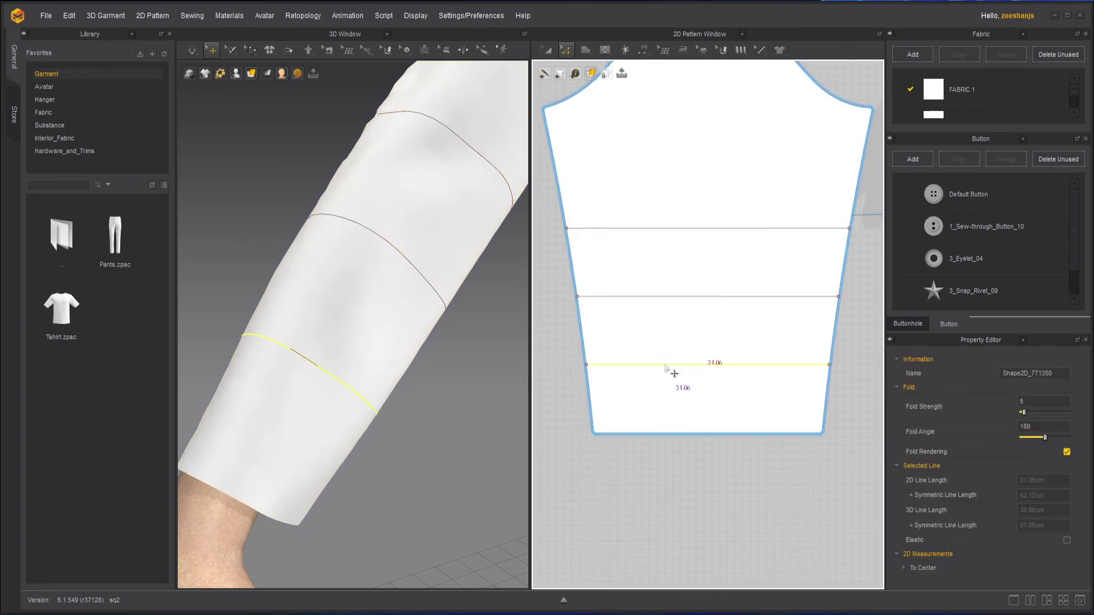
left_click(291, 50)
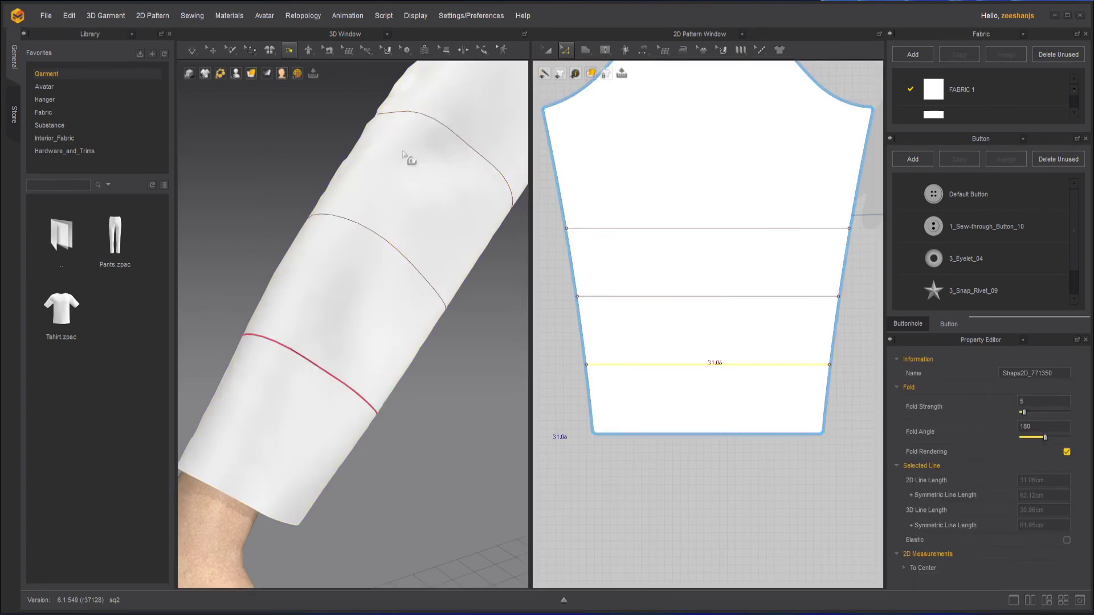
left_click(304, 360)
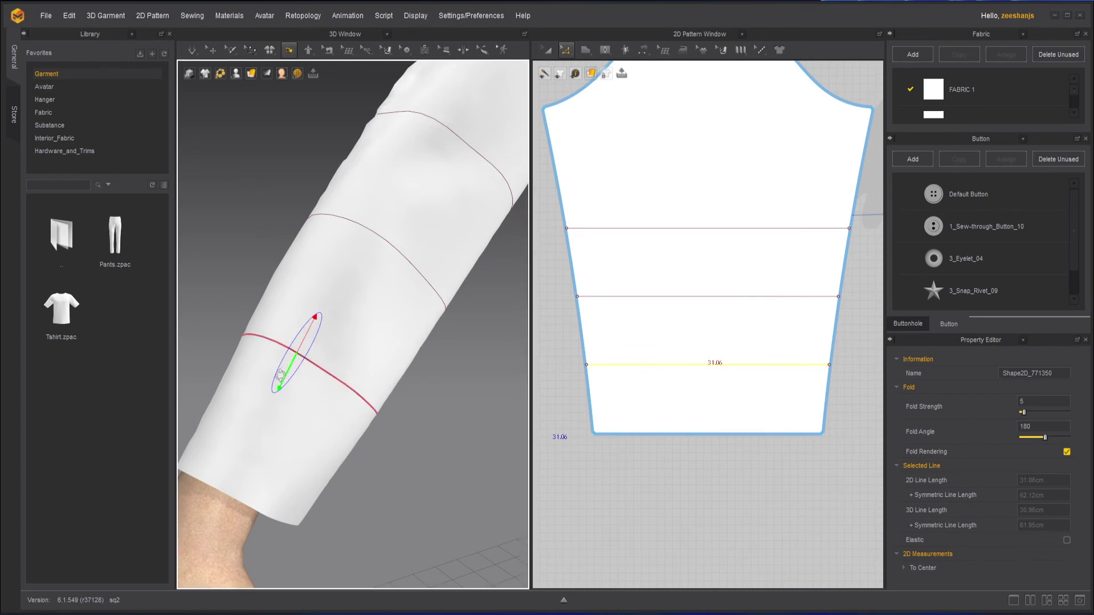
scroll(318, 424, "down", 3)
right_click_drag(318, 424, 324, 391)
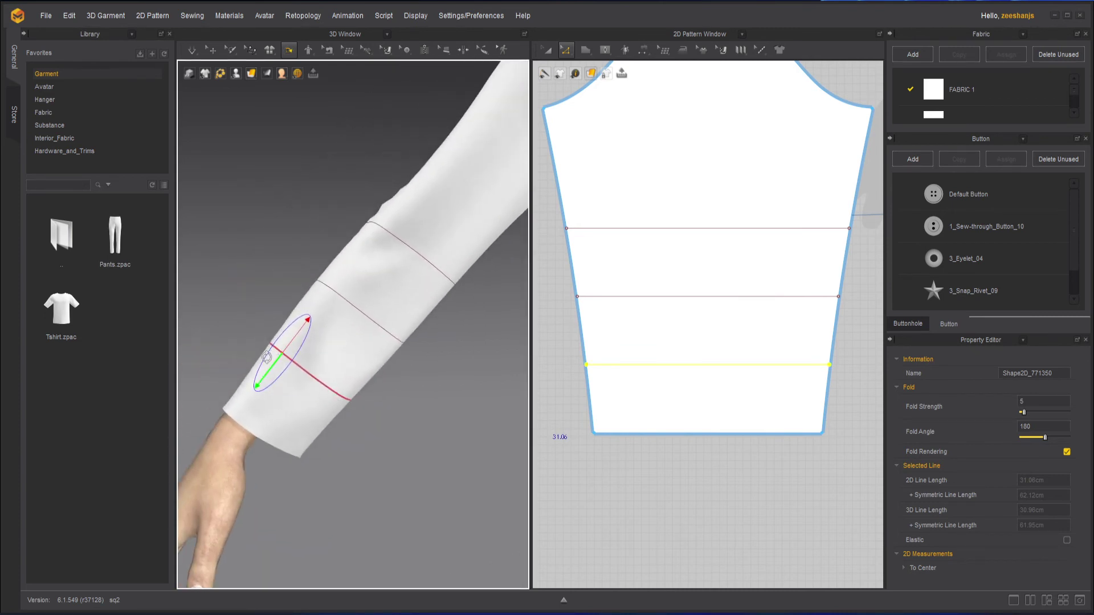
left_click_drag(267, 358, 376, 258)
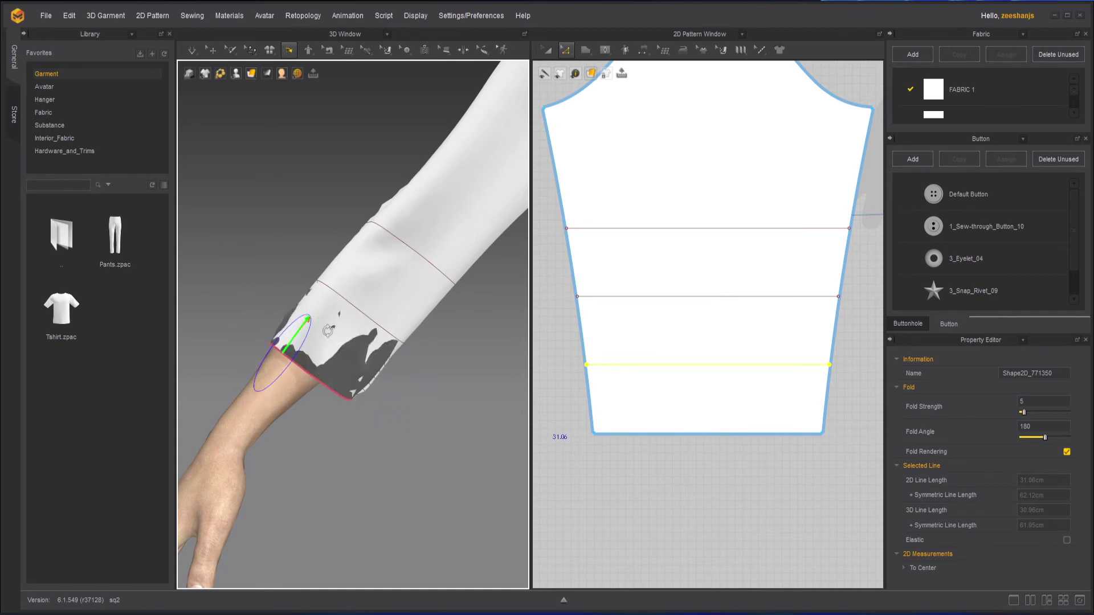
left_click_drag(338, 329, 415, 228)
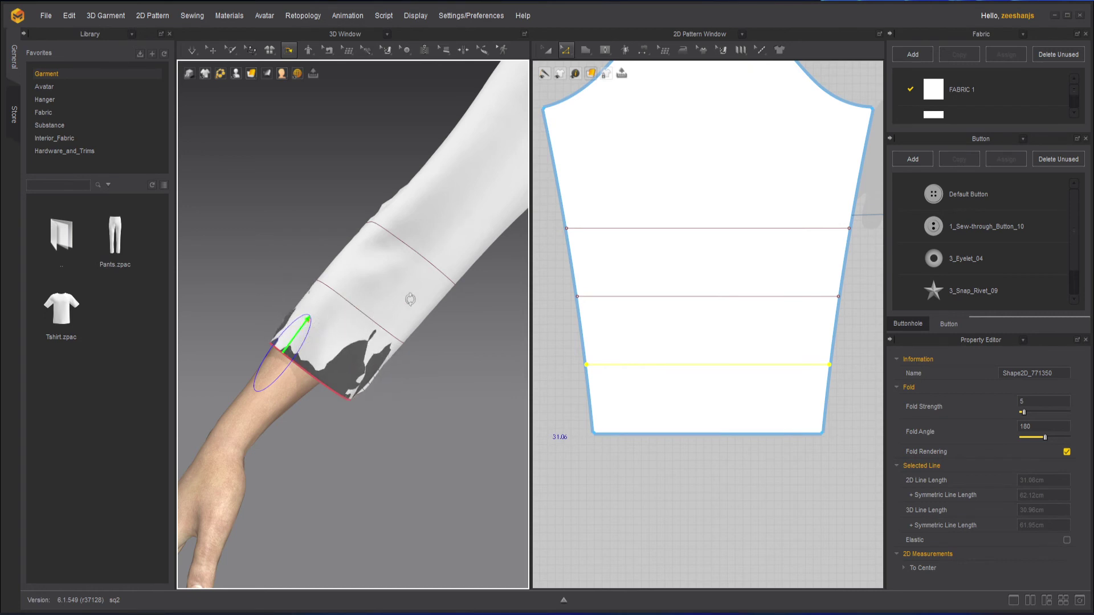
left_click_drag(421, 295, 446, 151)
Step: Simulate the folded sleeve end and examine its drape around the wrist from several sides
right_click_drag(330, 462, 280, 472)
right_click_drag(389, 495, 311, 515)
middle_click_drag(311, 516, 321, 525)
scroll(459, 490, "up", 3)
left_click(189, 53)
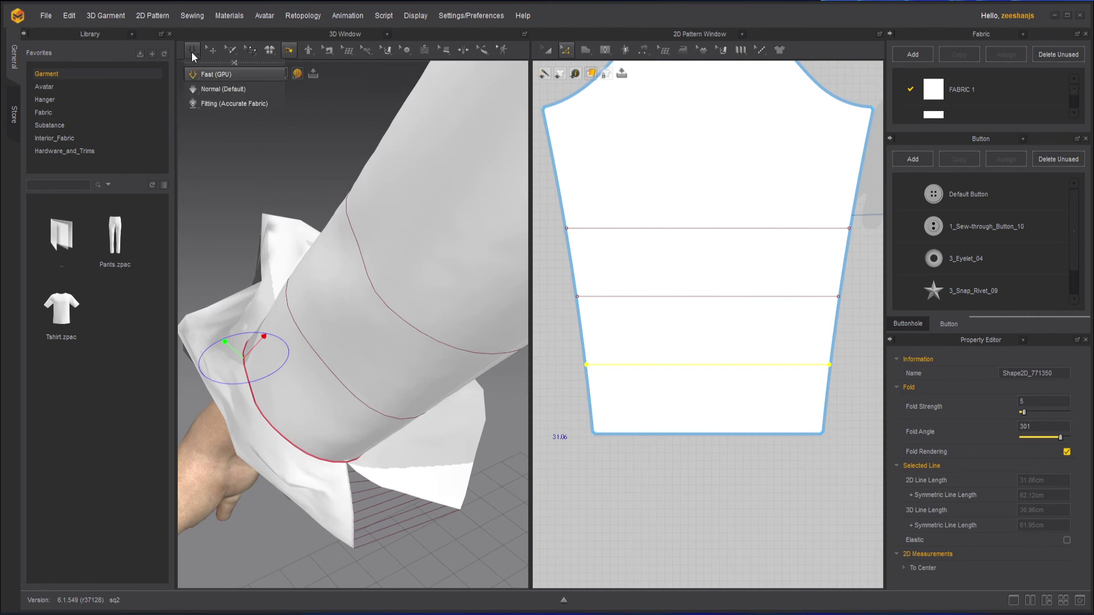
key("space")
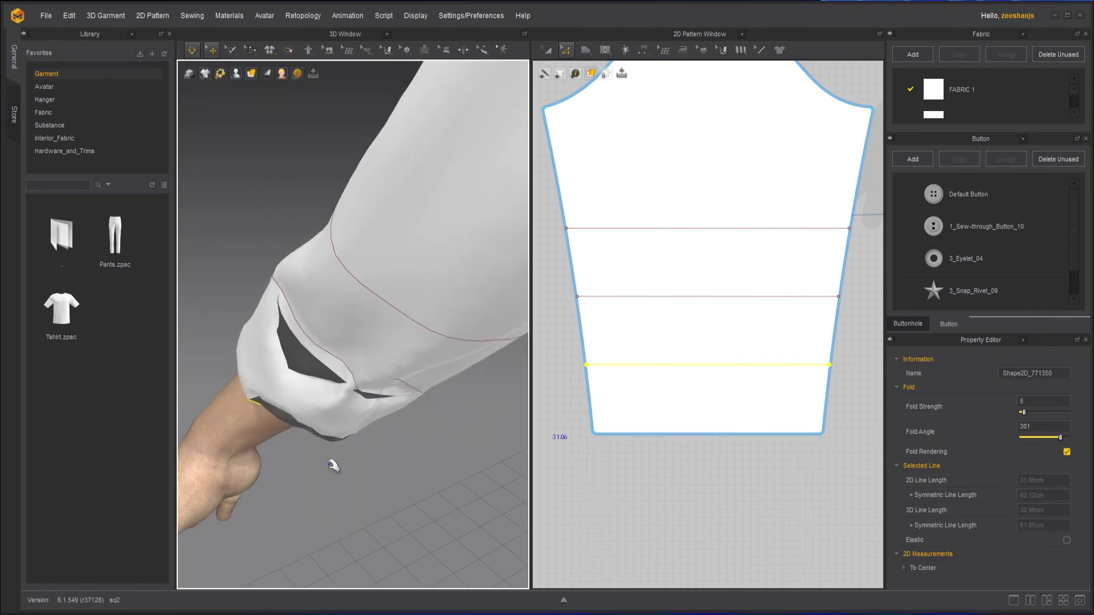
right_click_drag(335, 466, 409, 388)
scroll(319, 404, "down", 5)
scroll(410, 396, "up", 4)
middle_click_drag(410, 395, 371, 291)
scroll(371, 291, "down", 5)
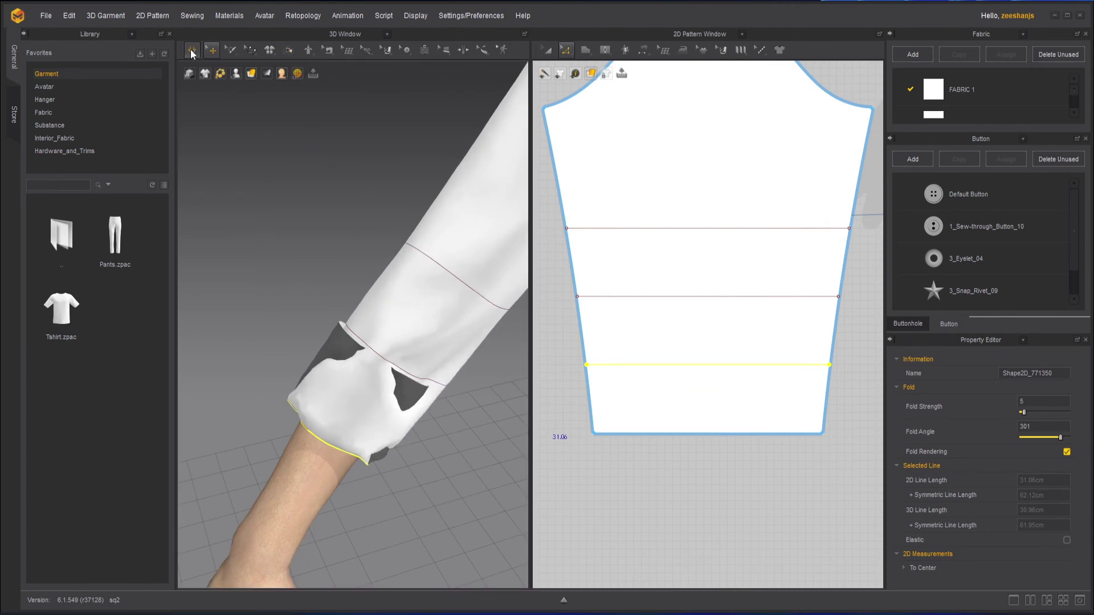
Step: Fold the sleeve again along the middle internal line with Fold Arrangement, to a fold angle of about 233
left_click(289, 50)
left_click(248, 49)
left_click(274, 117)
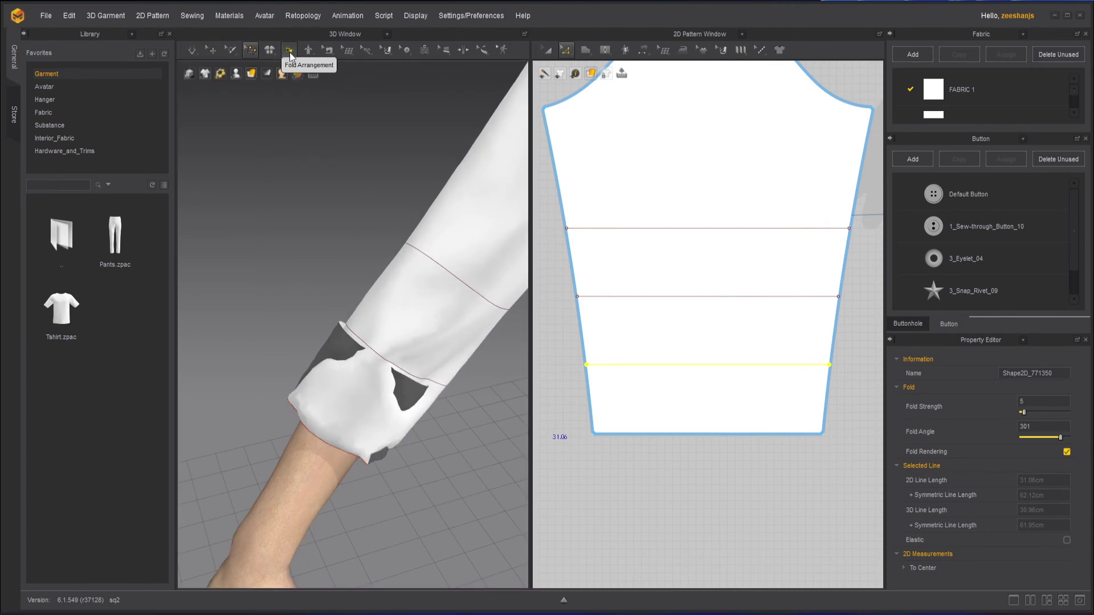
left_click(411, 375)
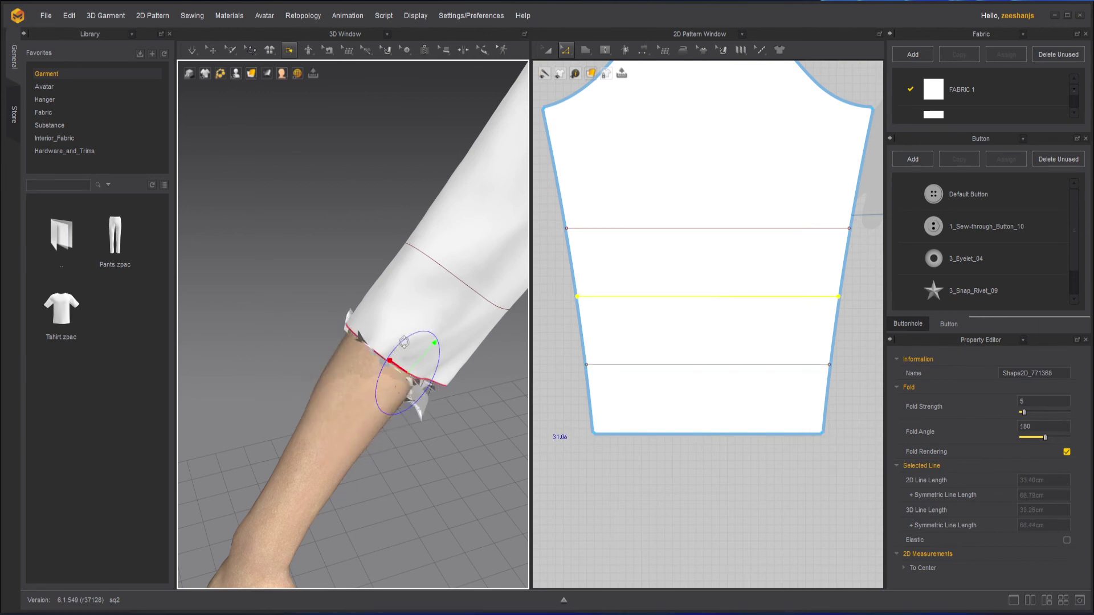
left_click_drag(402, 344, 413, 388)
key("ctrl+z")
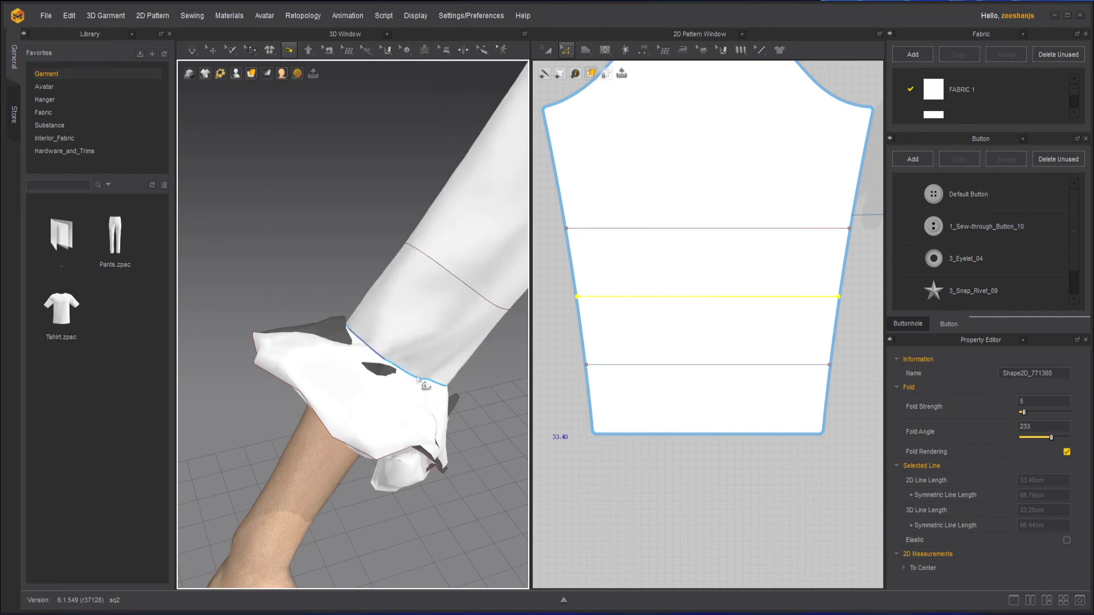
Step: Rotate the fold along the sleeve's middle internal line further up the arm, to a fold angle of about 289
left_click(419, 387)
right_click_drag(458, 437, 476, 391)
middle_click_drag(477, 390, 327, 273)
right_click_drag(327, 274, 361, 379)
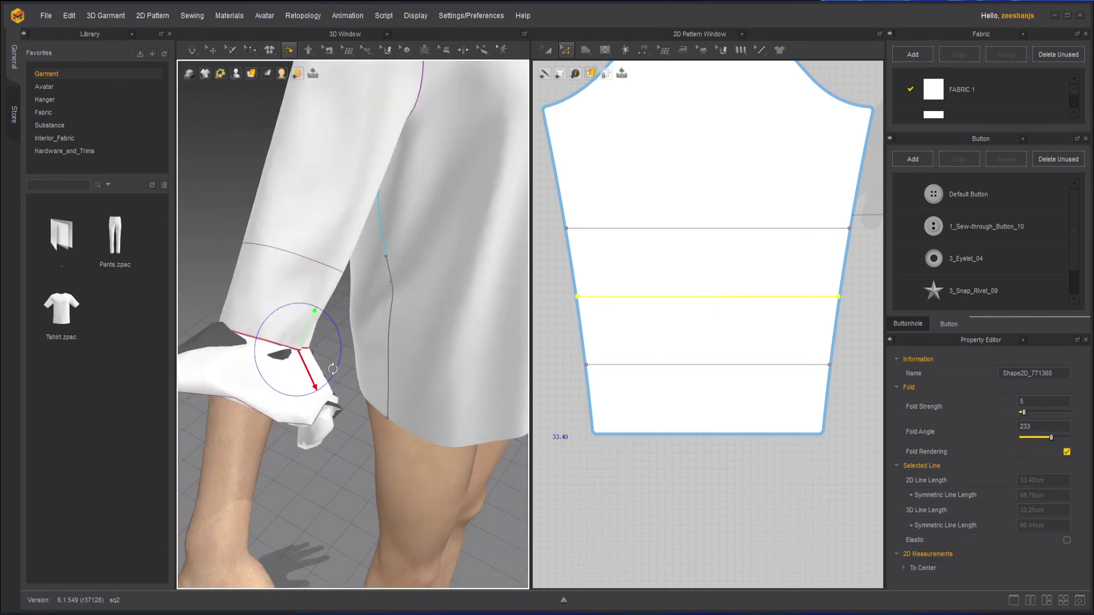
left_click_drag(333, 369, 328, 478)
Step: Simulate the sleeve with its second fold and tug the rolled cuff into shape around the forearm
right_click_drag(328, 477, 369, 481)
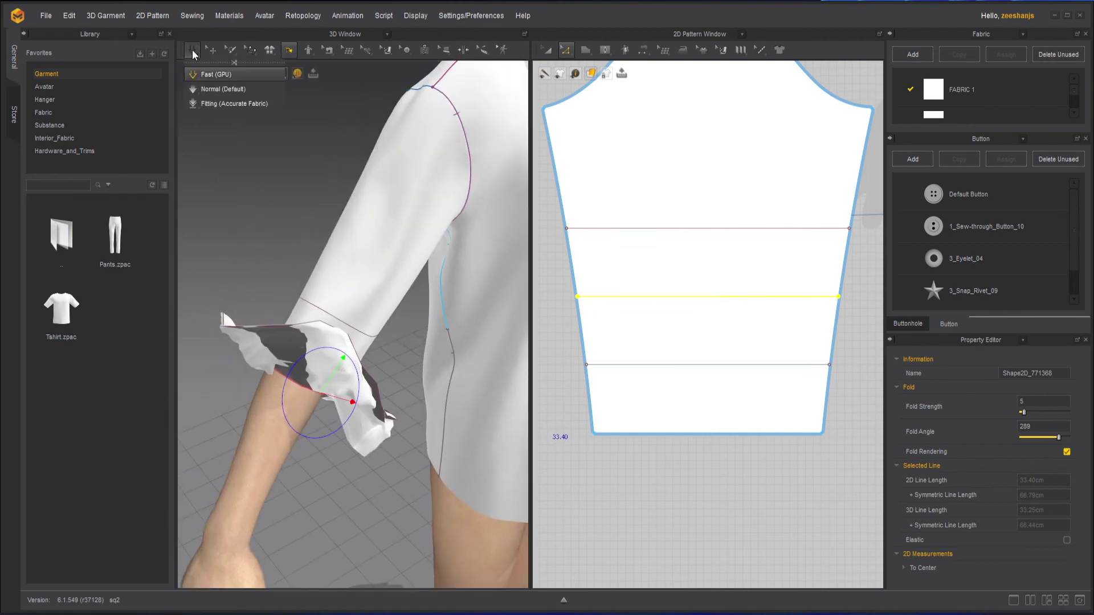
left_click(192, 52)
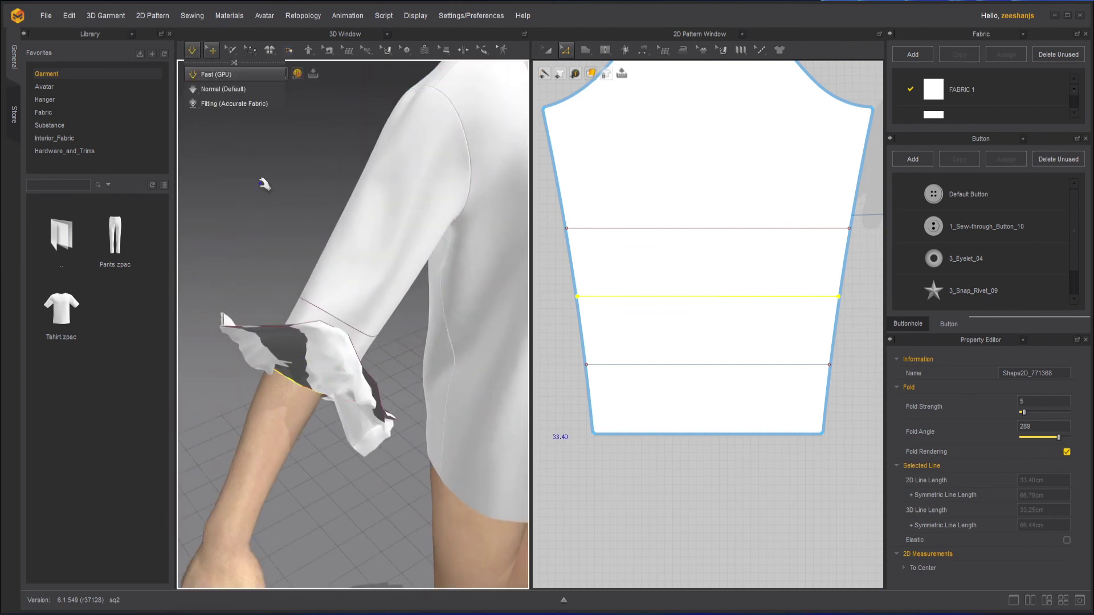
left_click(326, 350)
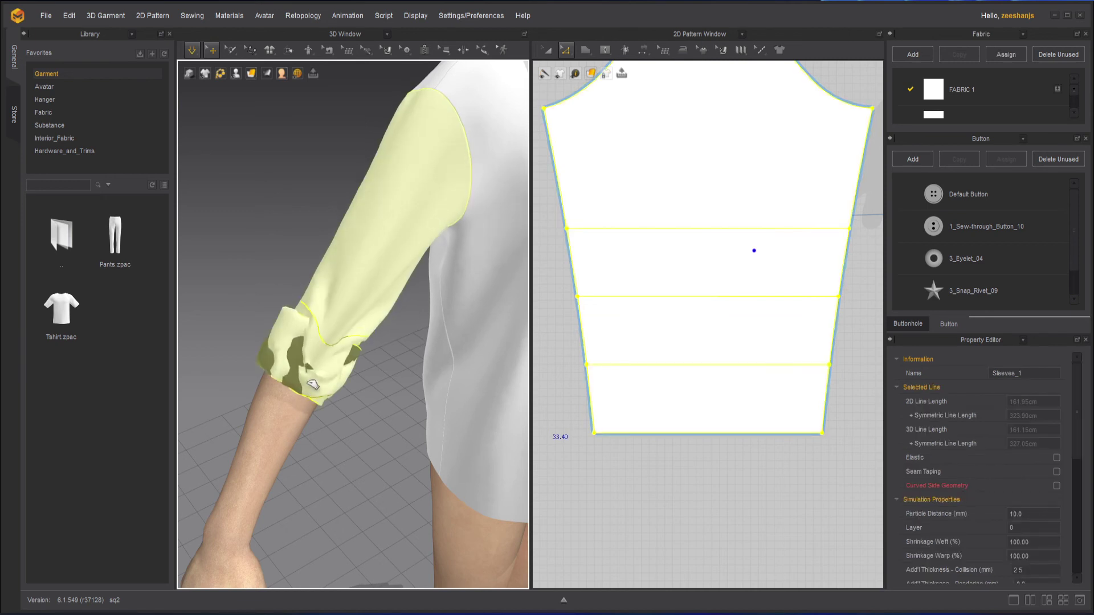
left_click_drag(217, 337, 225, 341)
right_click_drag(354, 373, 375, 408)
left_click(351, 436)
left_click_drag(350, 334, 389, 341)
left_click_drag(313, 340, 264, 281)
left_click(264, 283)
scroll(357, 391, "down", 3)
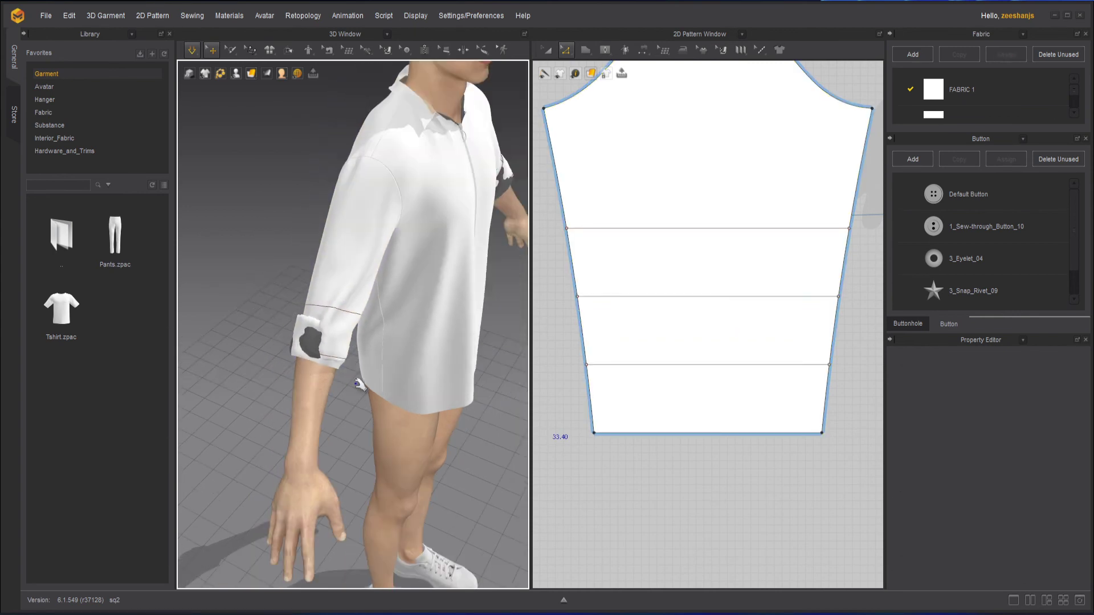
Step: Pull the rolled cuff further down the forearm and outward during simulation to even out its folds
key("space")
right_click_drag(357, 391, 322, 379)
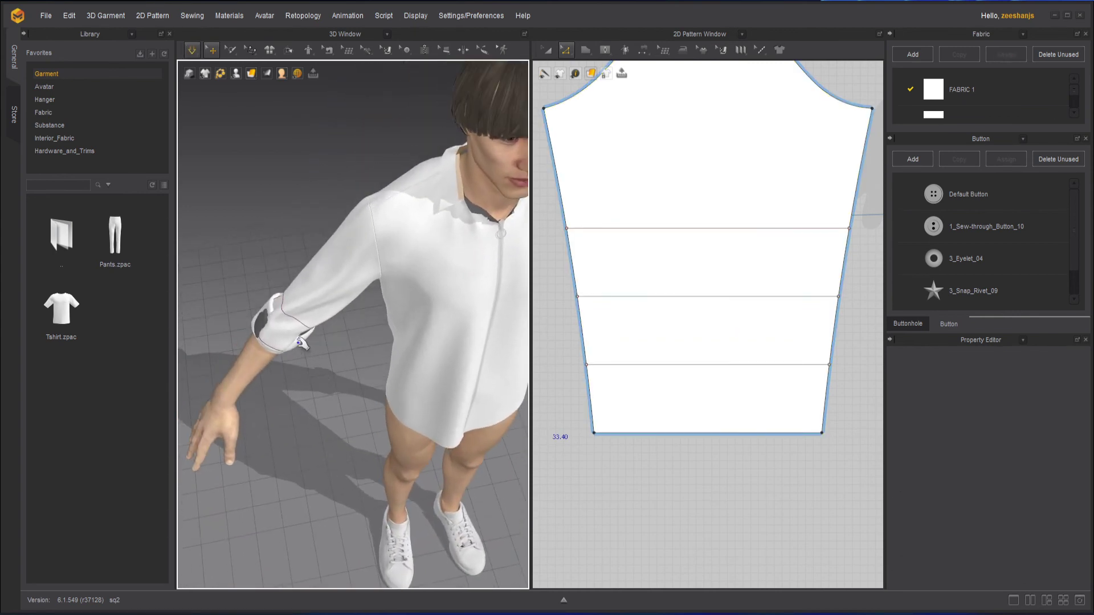
left_click_drag(300, 343, 262, 402)
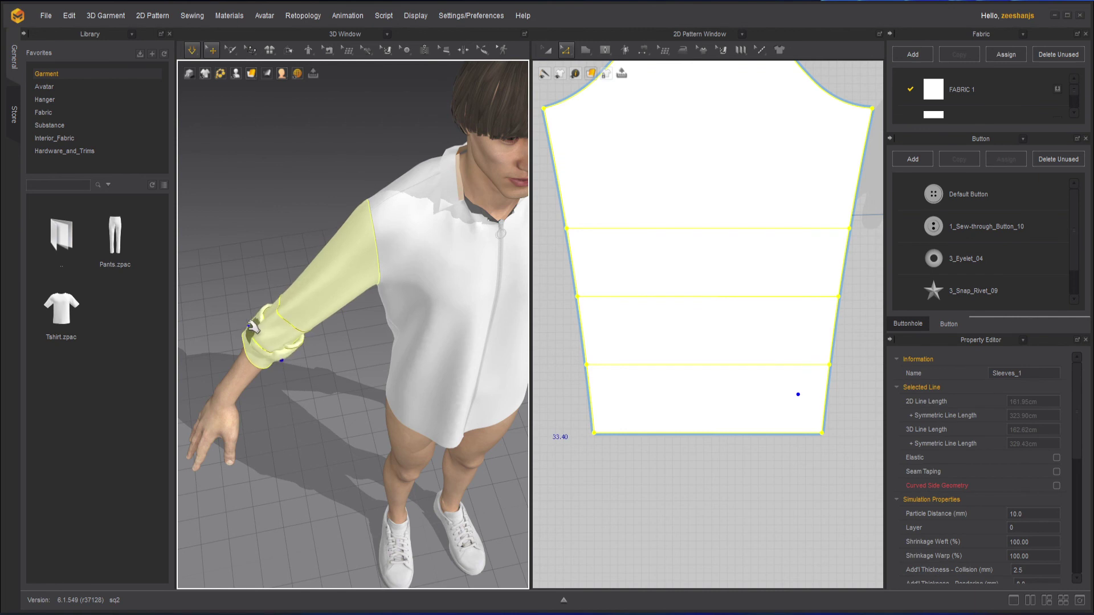
mouse_move(221, 331)
left_mouse_down()
mouse_move(200, 323)
mouse_move(215, 323)
left_mouse_up()
left_click(265, 279)
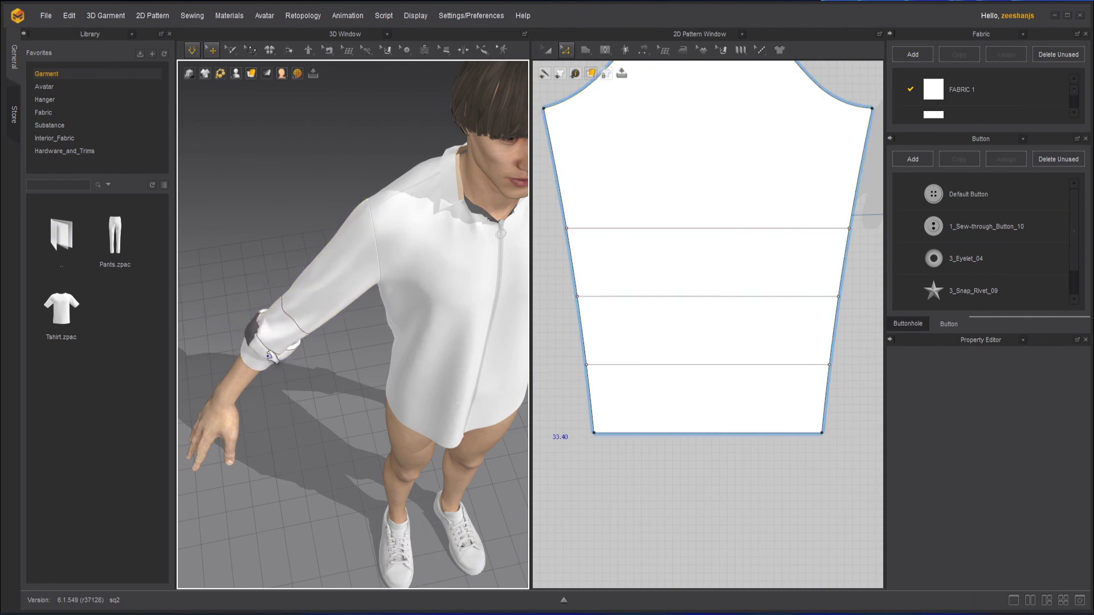
Step: Straighten the cuff's protruding edge and underside by pulling the fabric outward, and check the roll from the side
scroll(290, 393, "up", 3)
right_click_drag(291, 392, 338, 355)
middle_click_drag(277, 424, 353, 365)
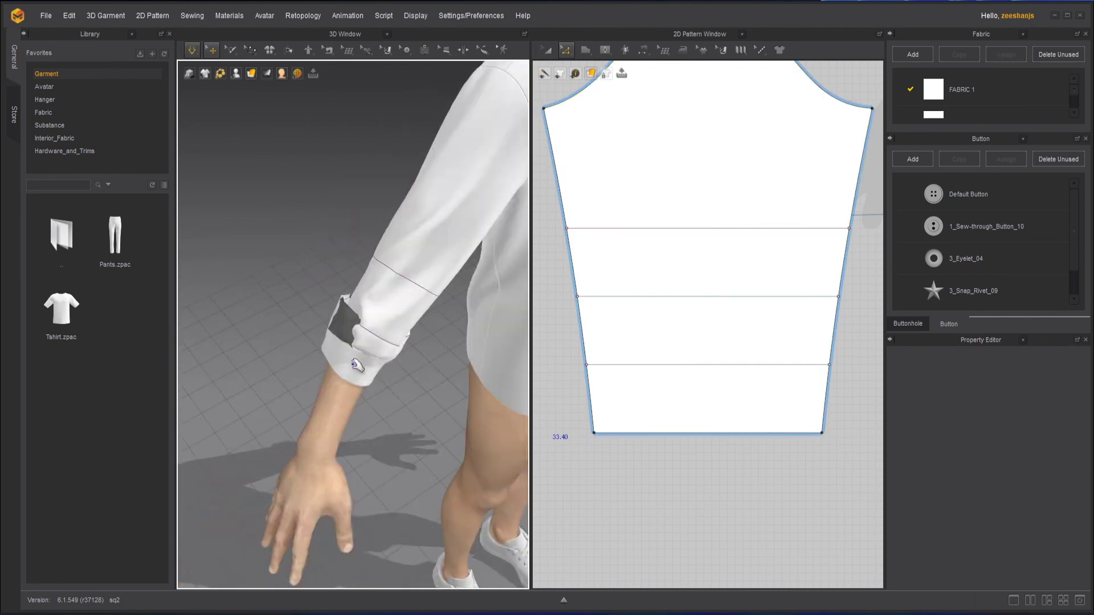
left_click(323, 337)
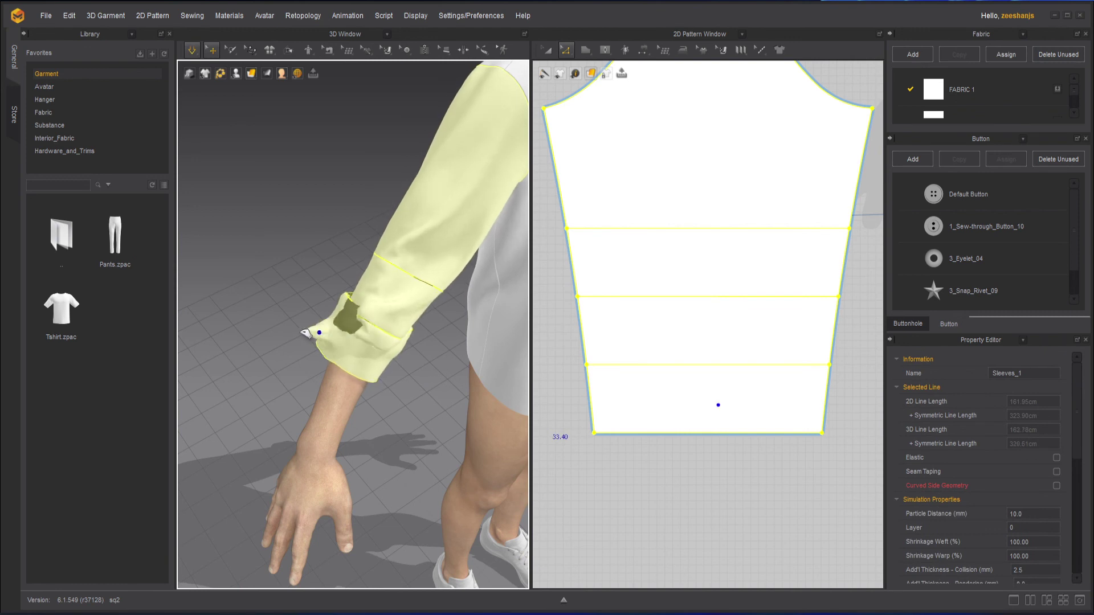
left_click_drag(303, 333, 276, 329)
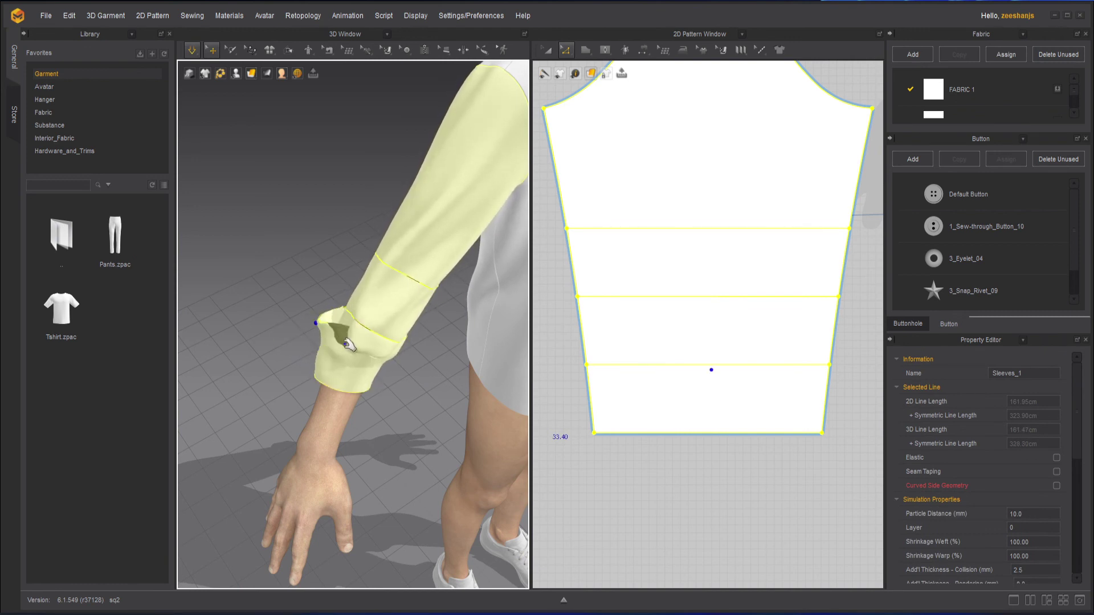
left_click_drag(353, 341, 307, 322)
left_click_drag(362, 383, 416, 422)
key("space")
right_click_drag(416, 422, 357, 395)
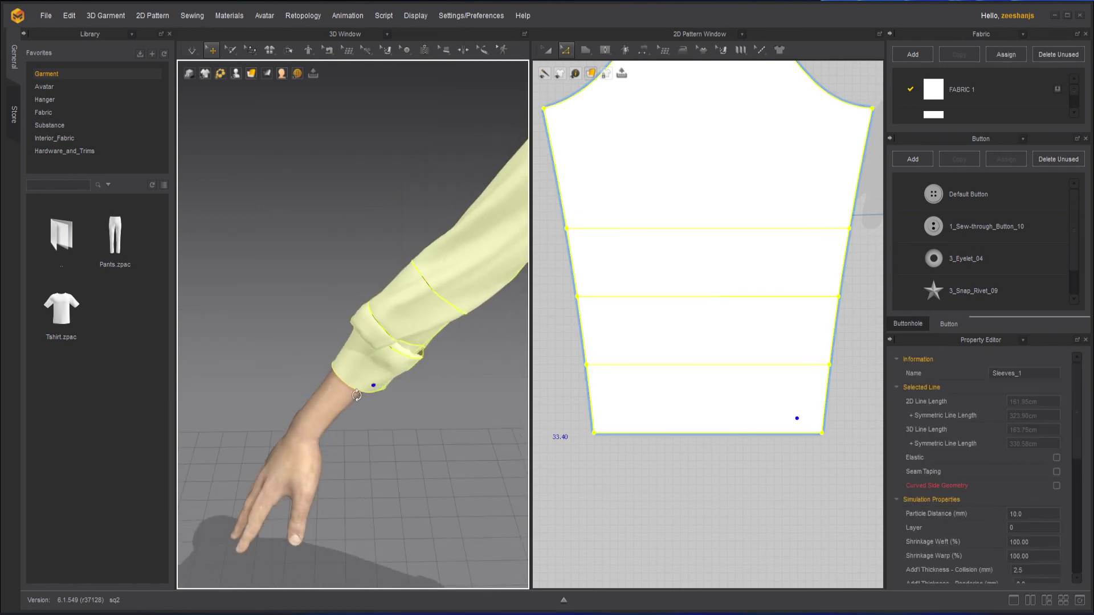
key("space")
Step: Pull the rolled cuff on the avatar's other sleeve into shape under simulation, and stop simulating
left_click(434, 429)
scroll(447, 366, "down", 4)
middle_click_drag(435, 410, 342, 429)
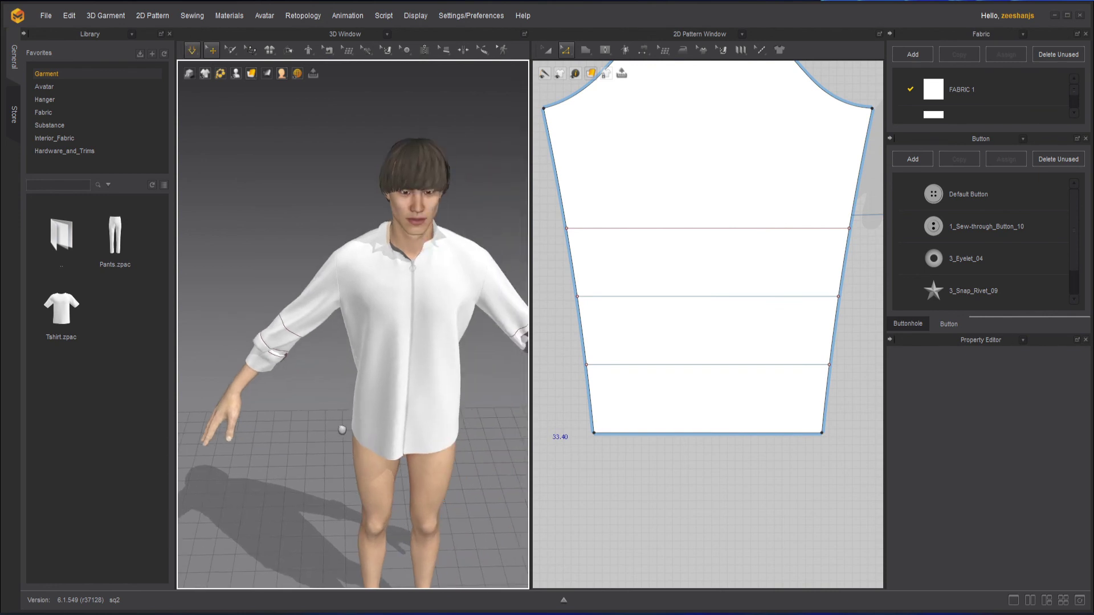
right_click_drag(342, 430, 344, 410)
right_click_drag(424, 399, 456, 393)
left_click(476, 341)
left_click_drag(452, 348, 427, 346)
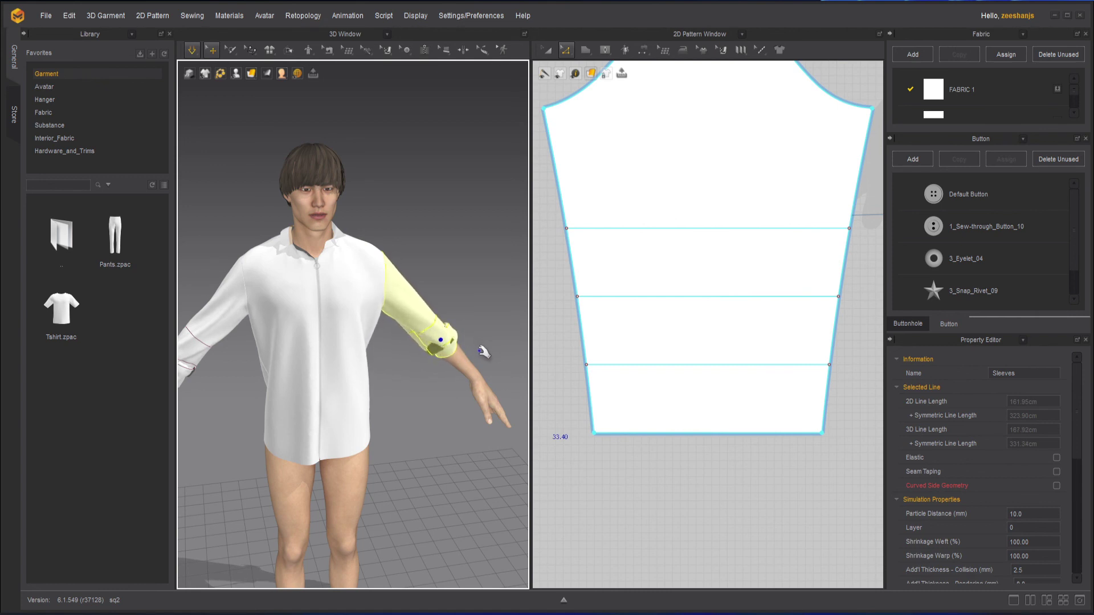
left_click(473, 330)
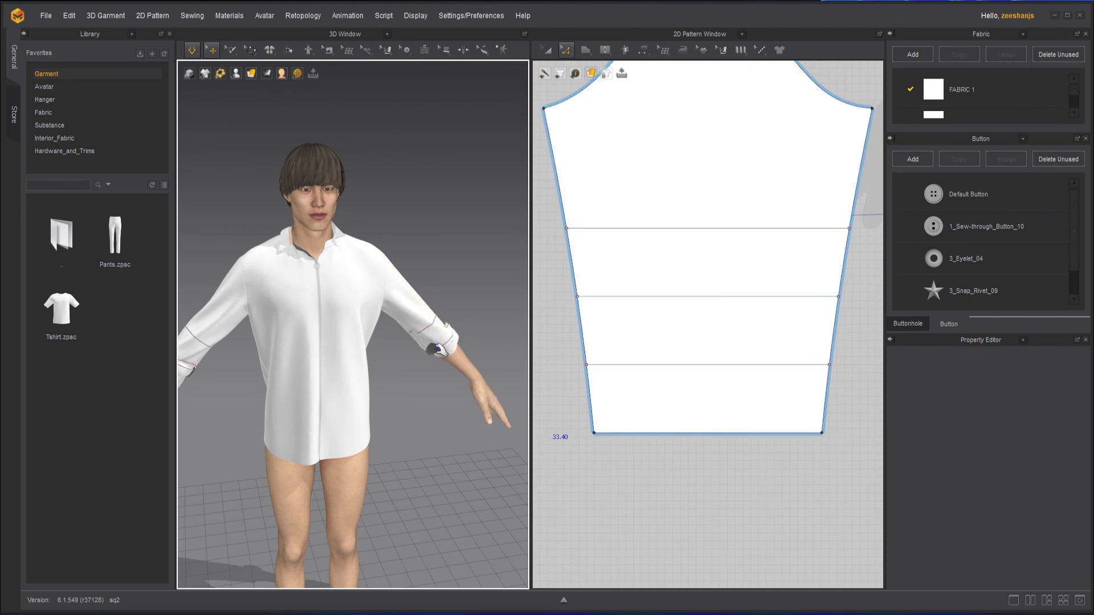
left_click(445, 345)
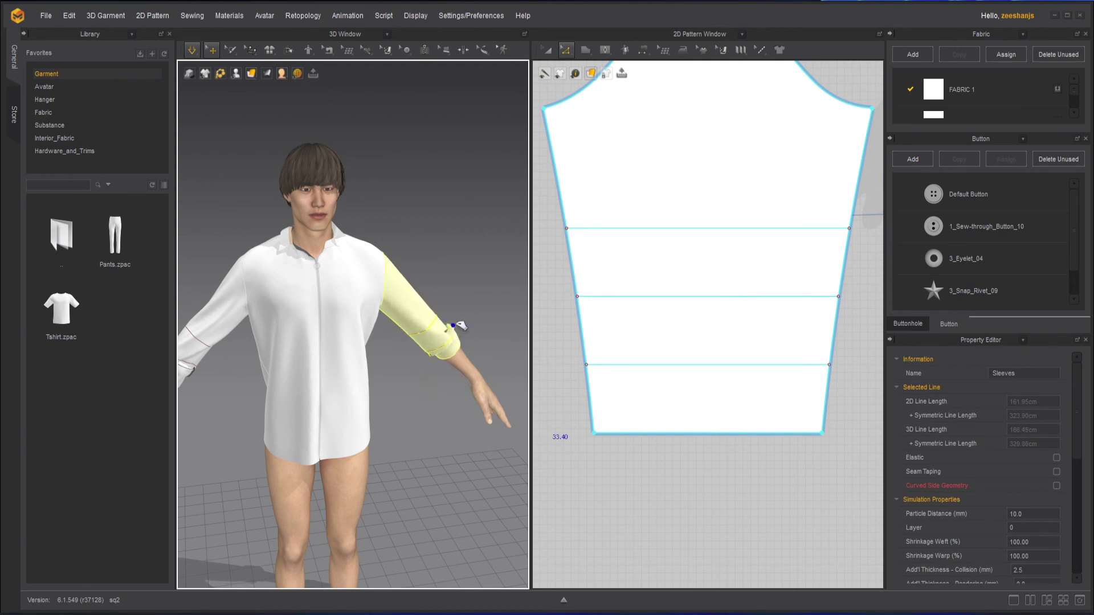
left_click(444, 399)
mouse_move(424, 406)
right_mouse_down()
mouse_move(416, 402)
mouse_move(442, 407)
right_mouse_up()
key("space")
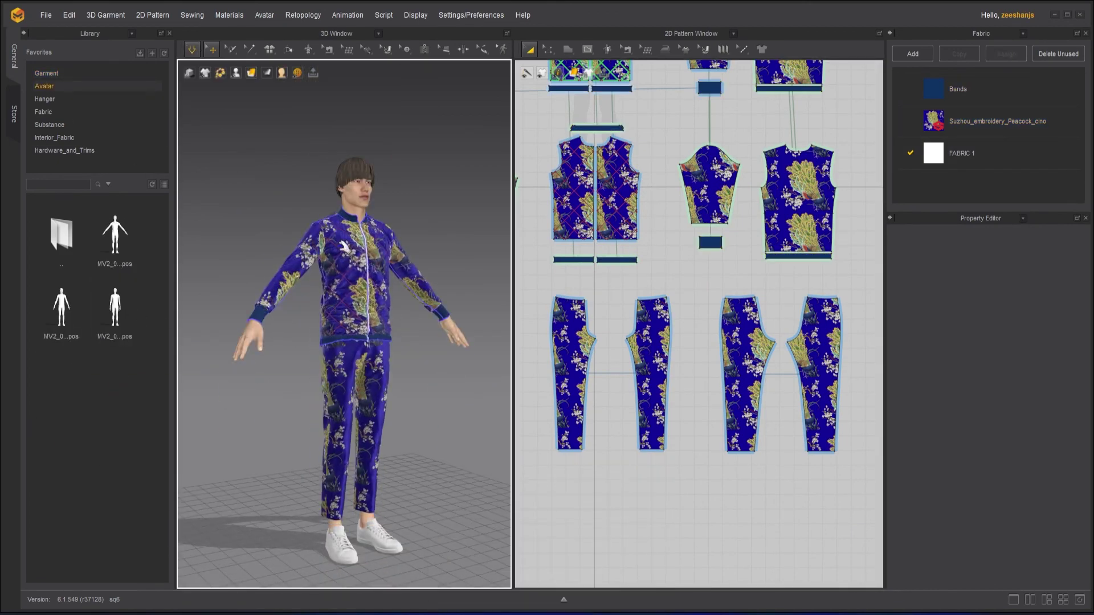
Step: Apply the last avatar pose in the library to the avatar wearing the peacock-embroidered tracksuit
double_click(119, 311)
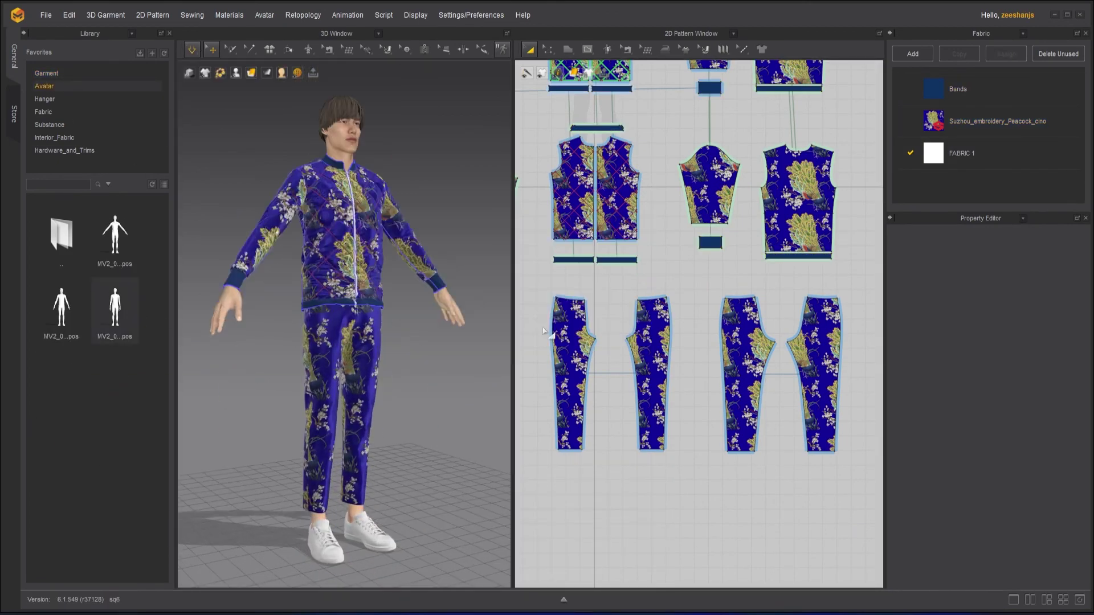
right_click_drag(457, 381, 439, 387)
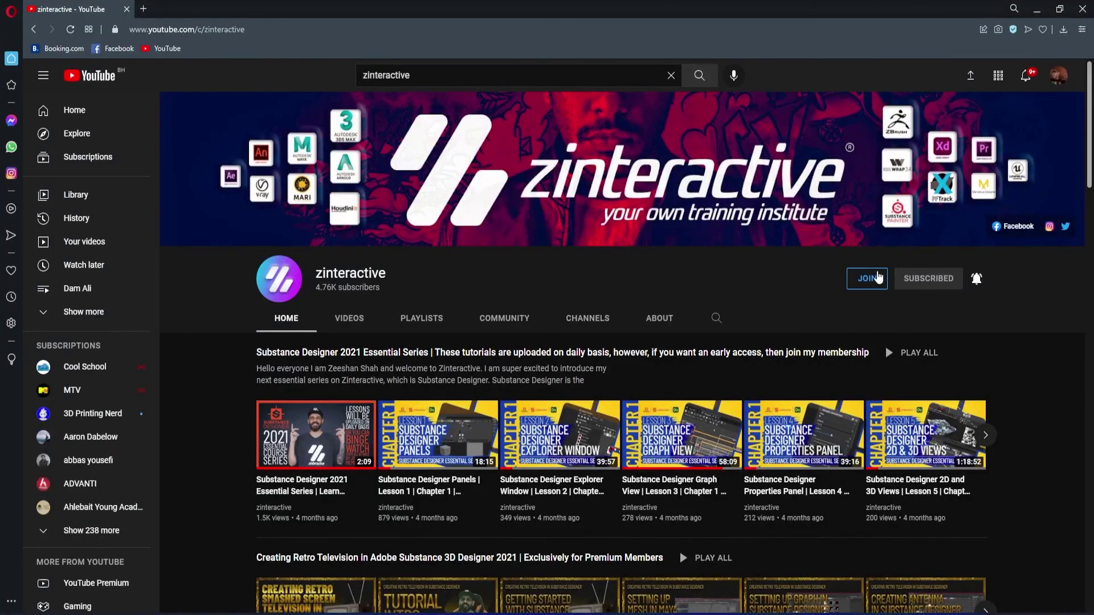
Step: Switch to the browser and open the membership options of the zinteractive YouTube channel
left_click(878, 278)
left_click(471, 415)
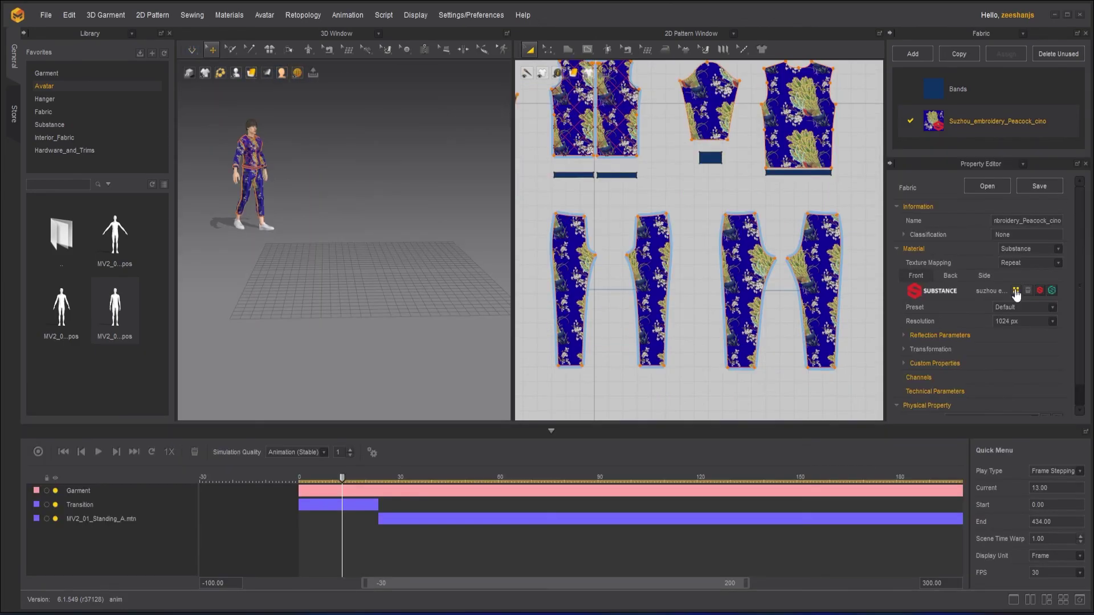
Step: Switch back to Marvelous Designer and load a Substance material file for the Suzhou_embroidery_Peacock_cino fabric
left_click(1016, 292)
left_click(322, 178)
left_click(591, 378)
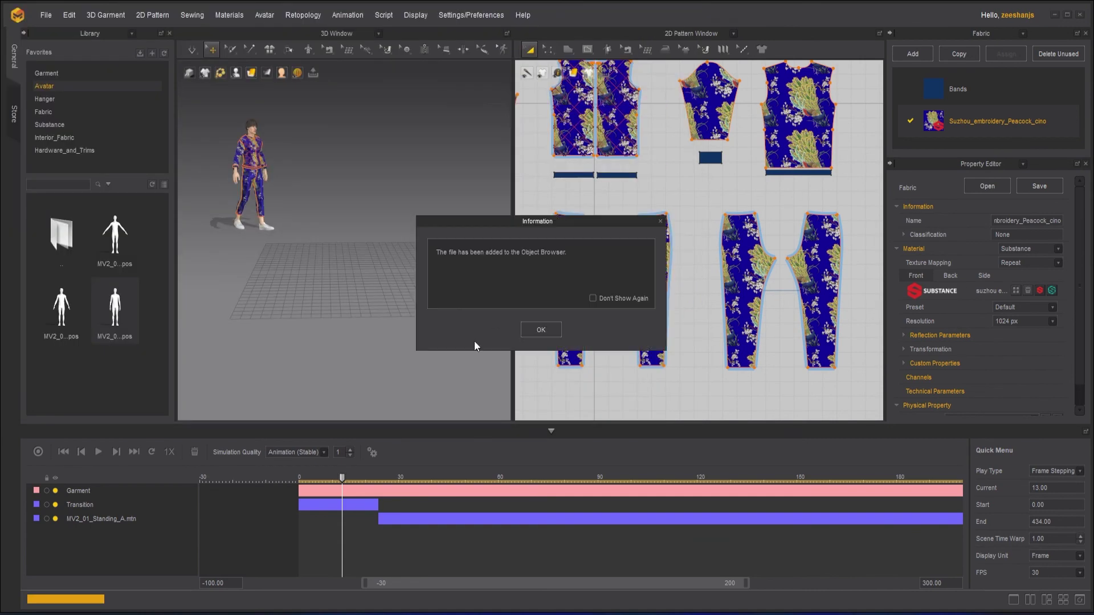
key("Return")
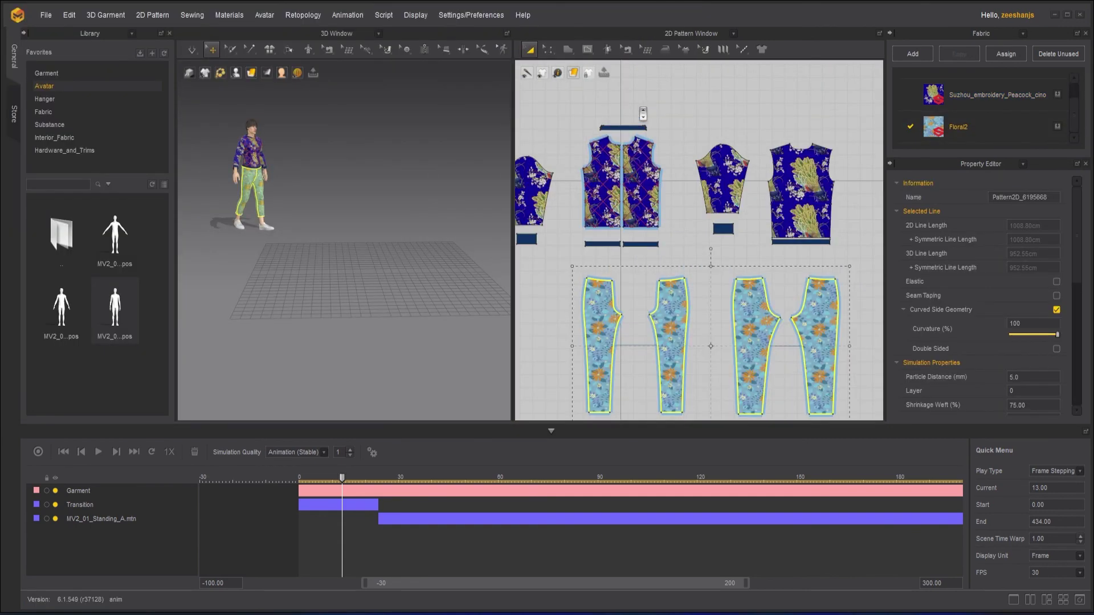
Step: Select the jacket's two sleeves, both front panels and the back panel together in the 2D pattern
left_click(535, 191)
left_click(601, 182, "shift")
left_click(640, 182, "shift")
left_click(723, 182, "shift")
left_click(801, 191, "shift")
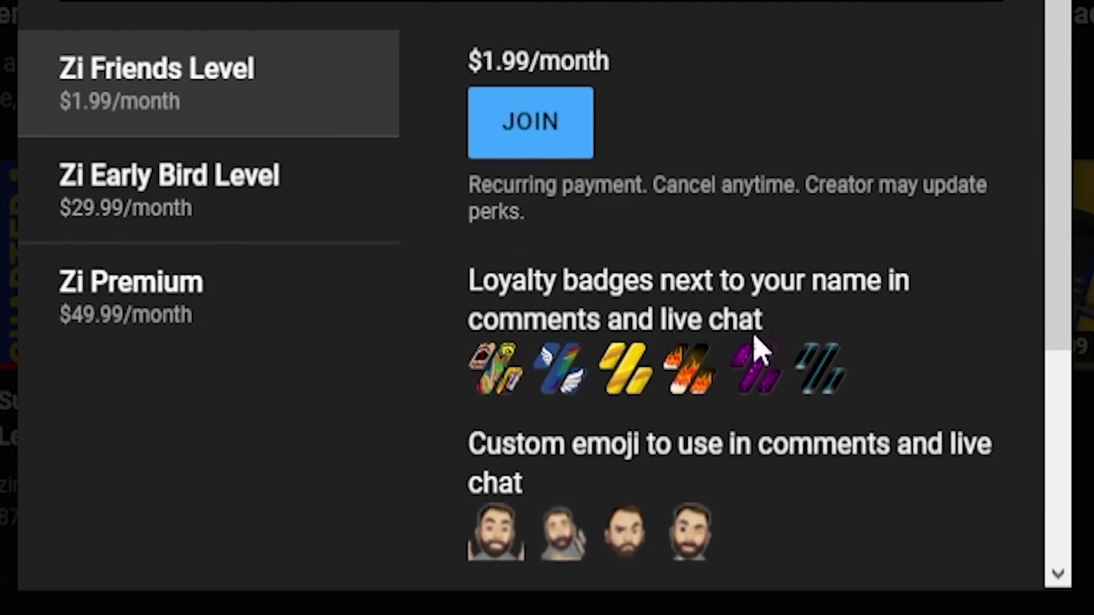